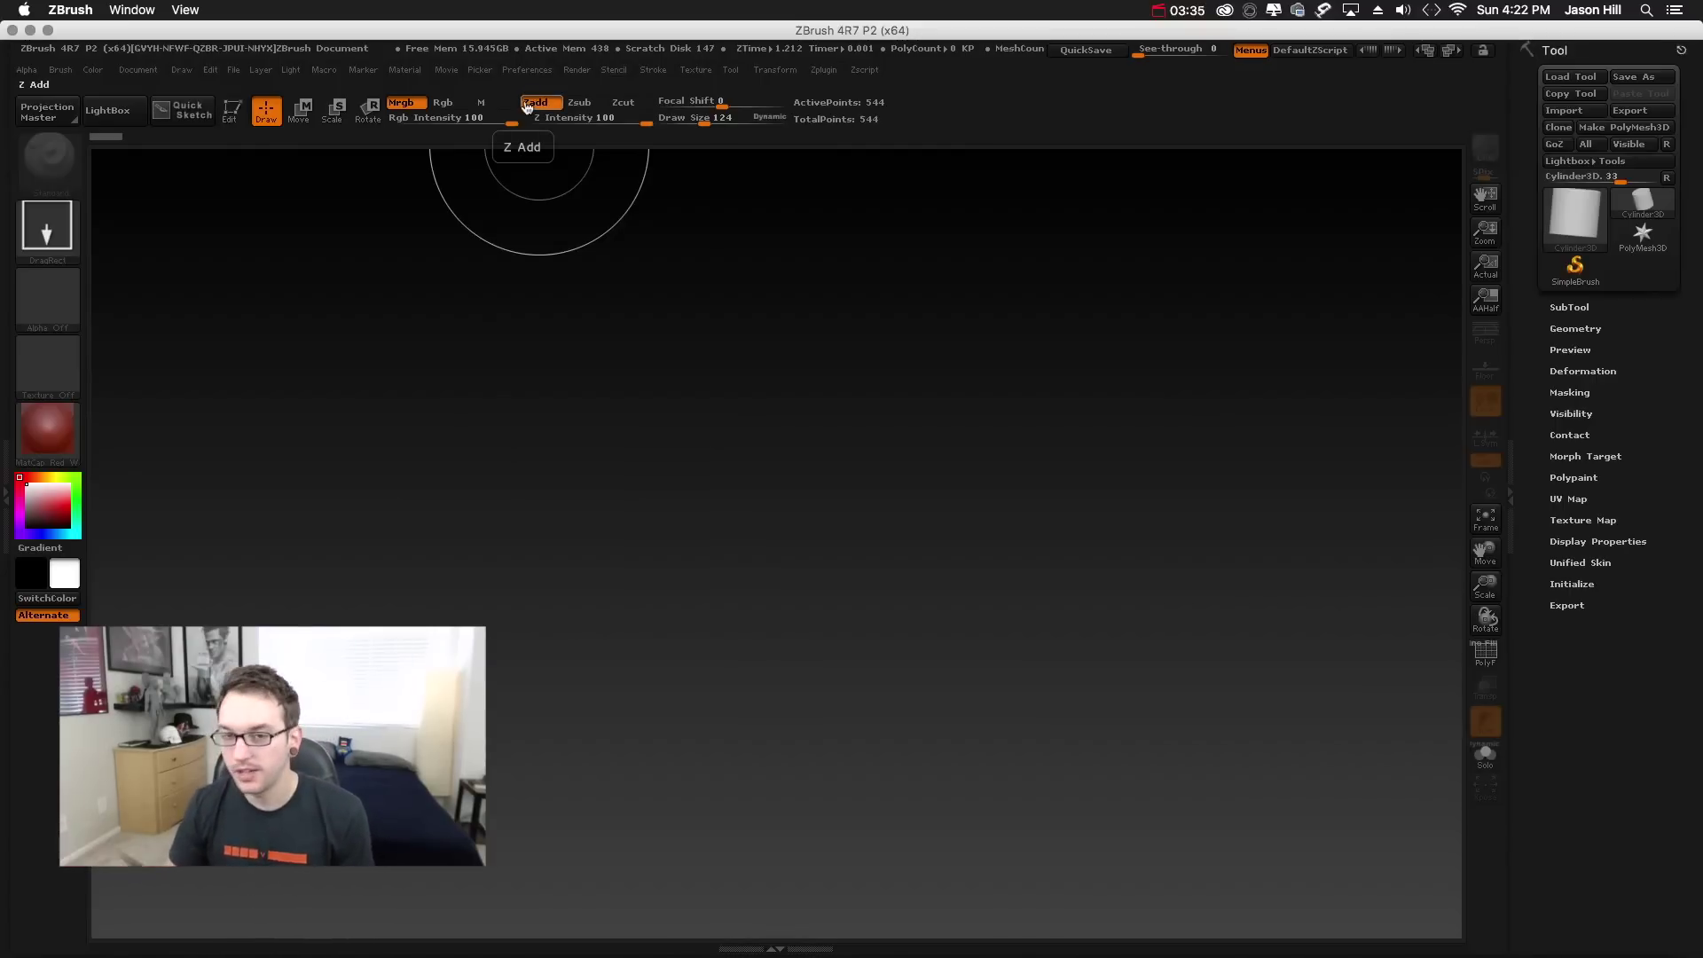
- Turn on interface customization in the preferences and reduce the Draw Size to 69
left_click(527, 69)
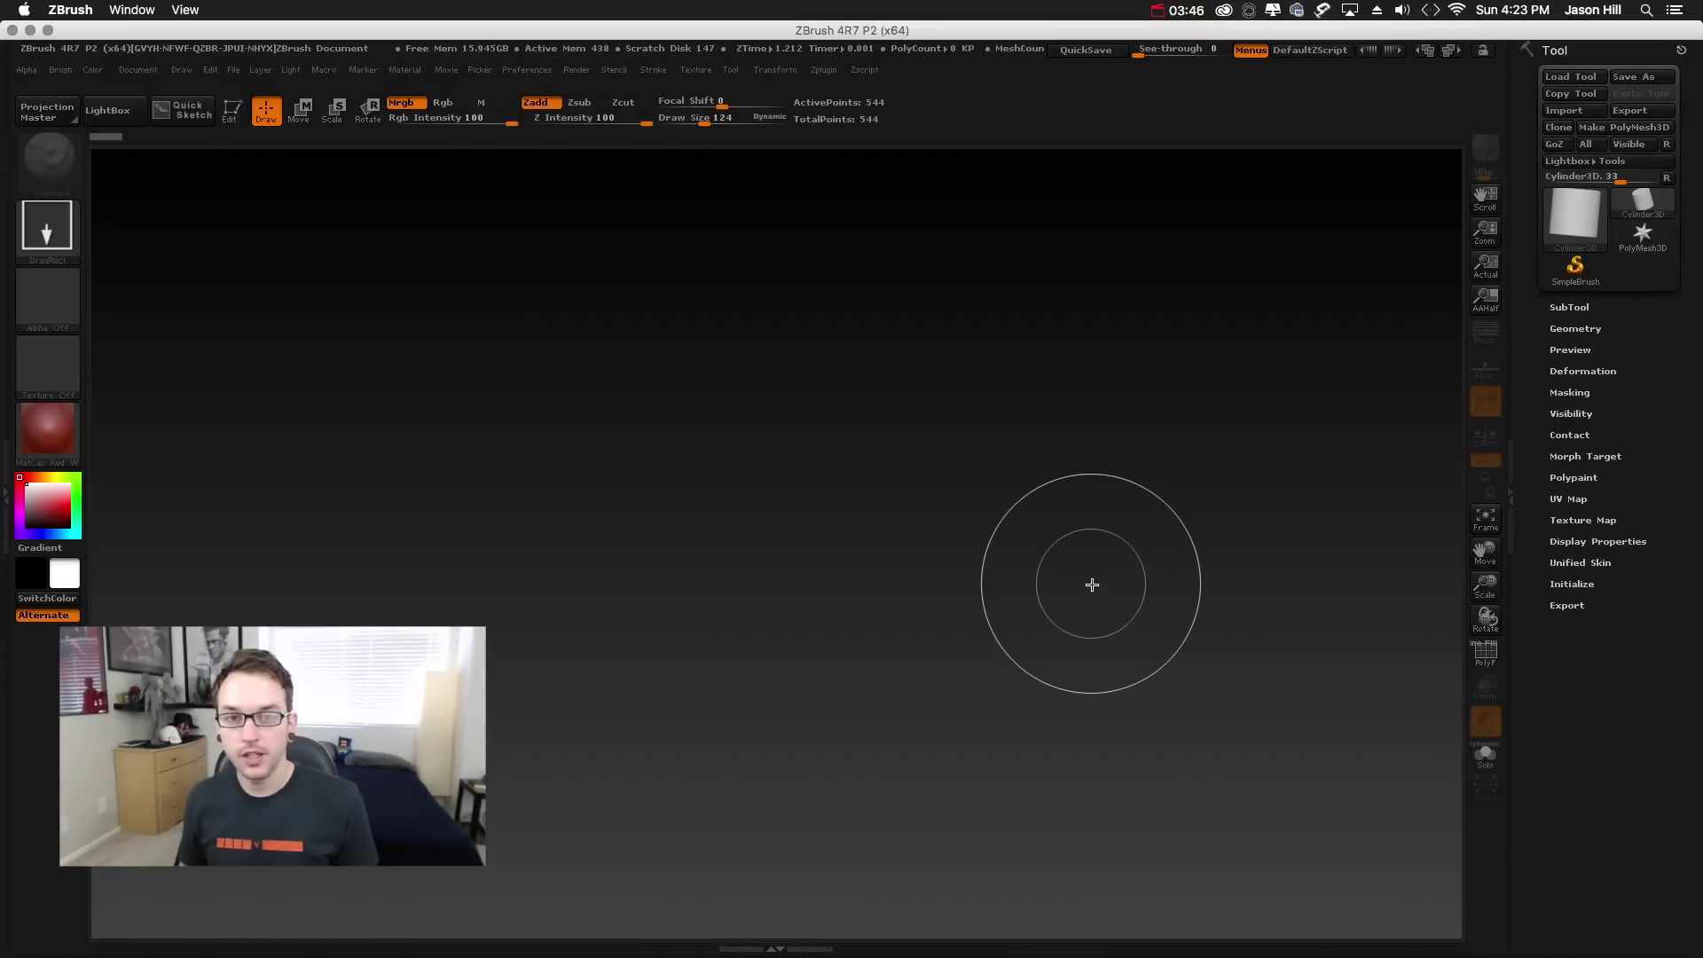
left_click(539, 71)
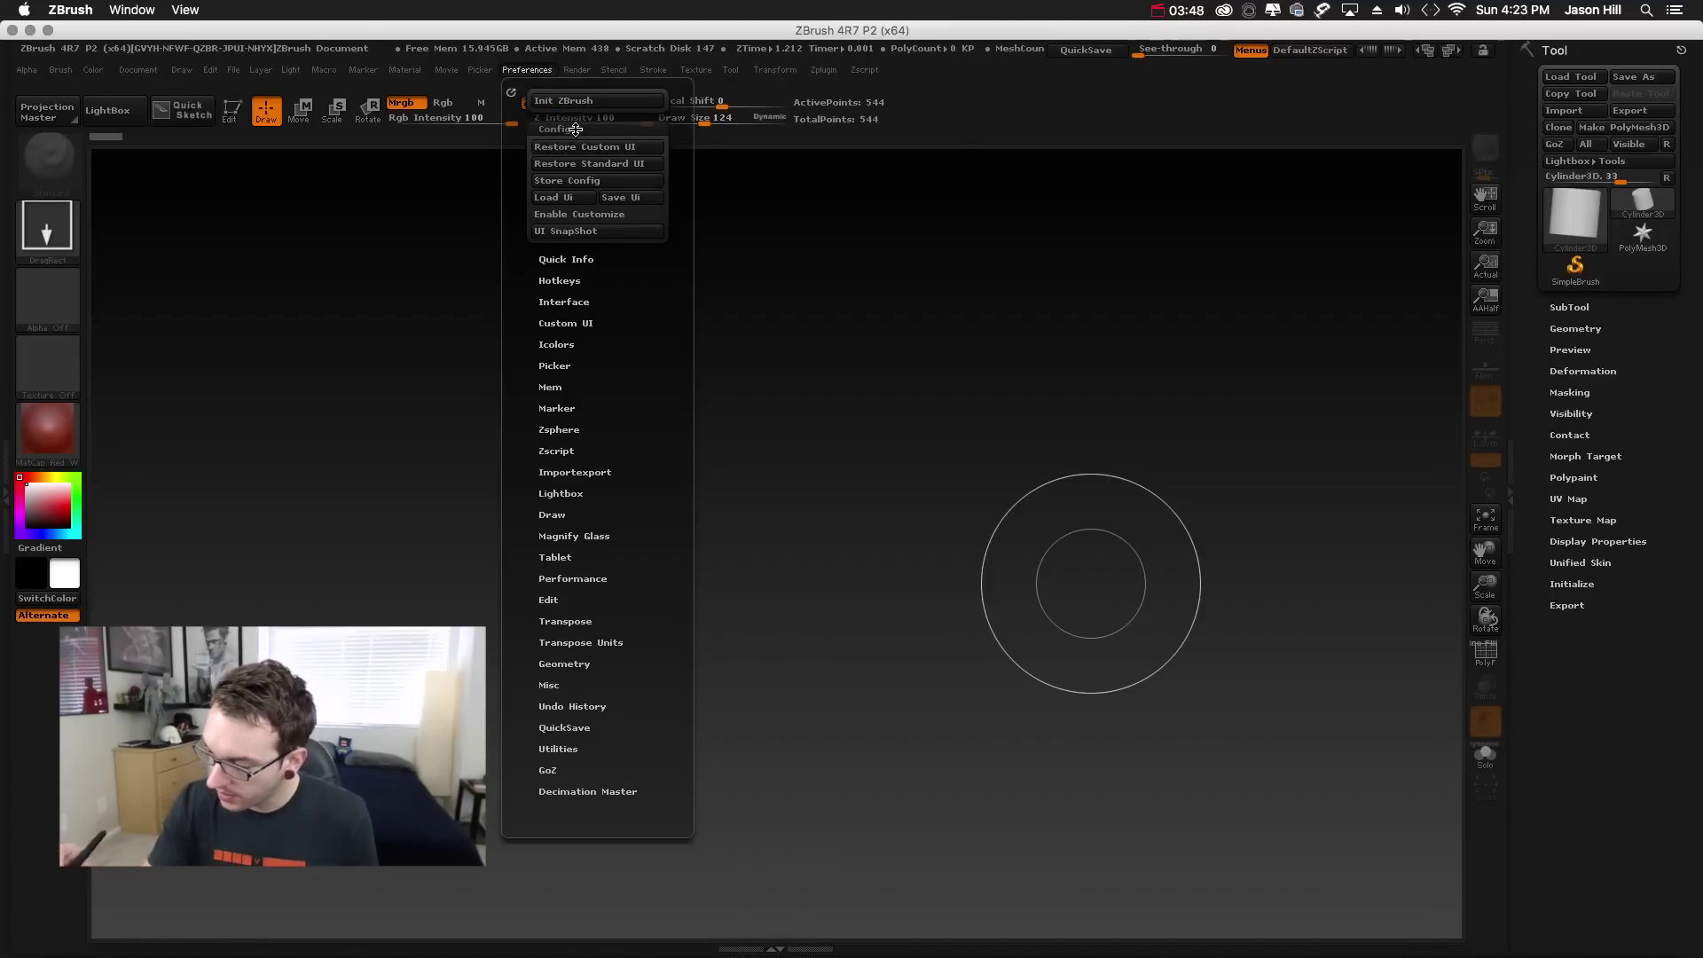
left_click(557, 129)
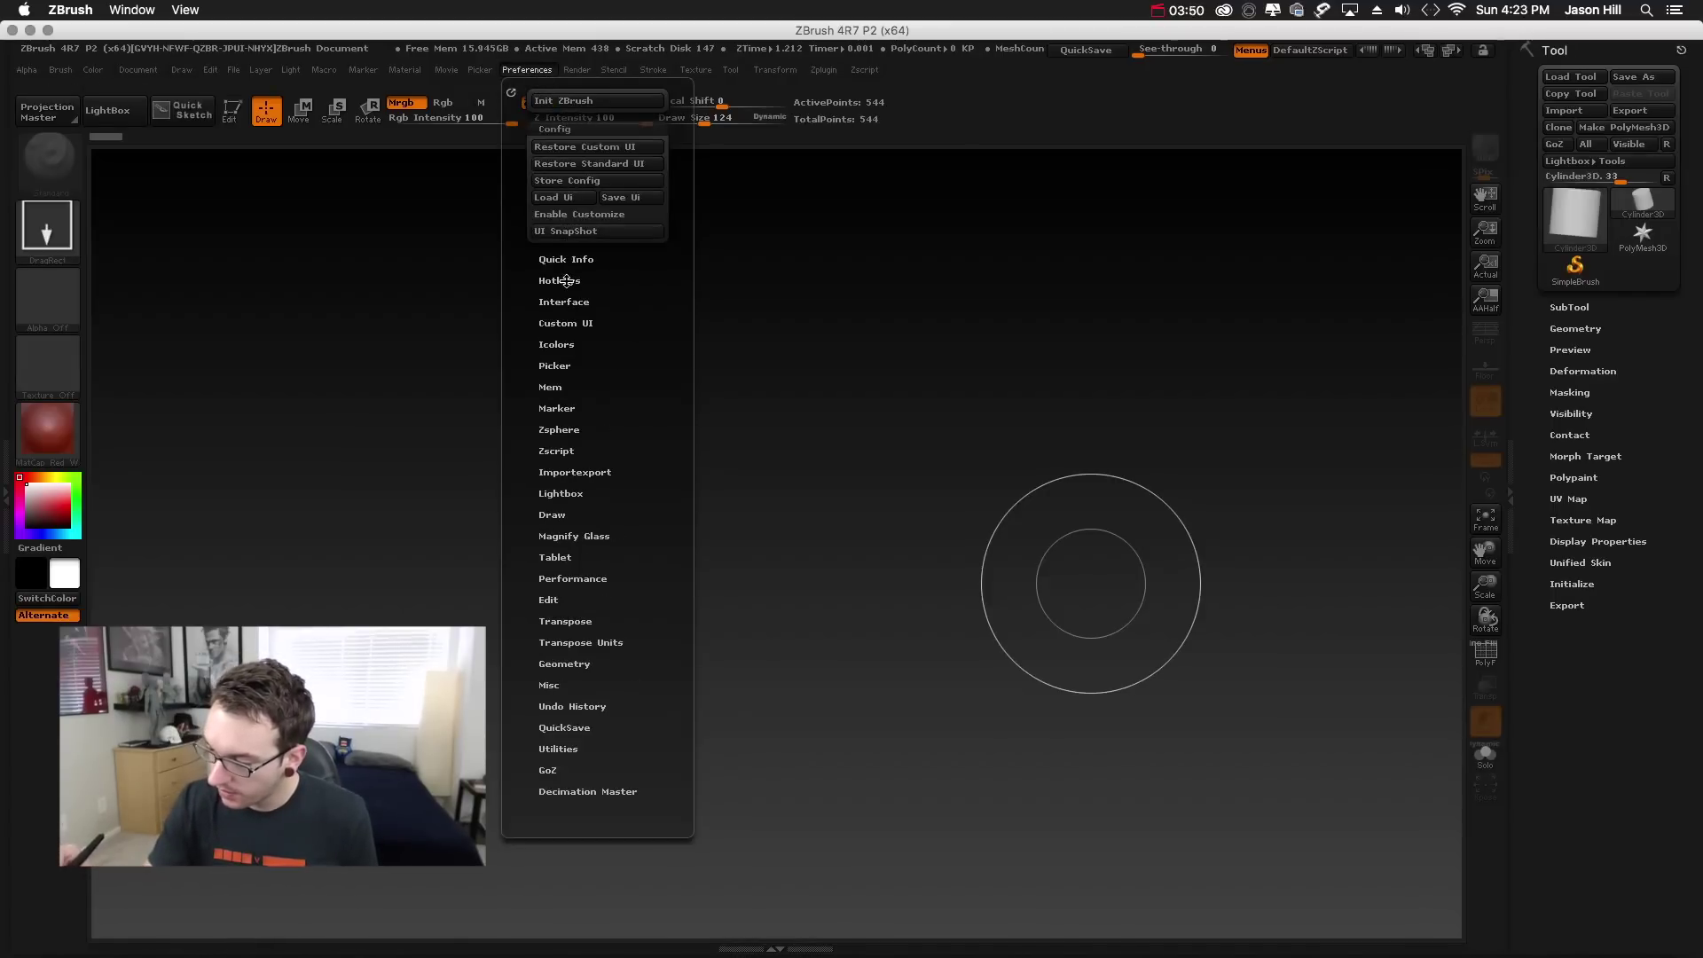
left_click(645, 221)
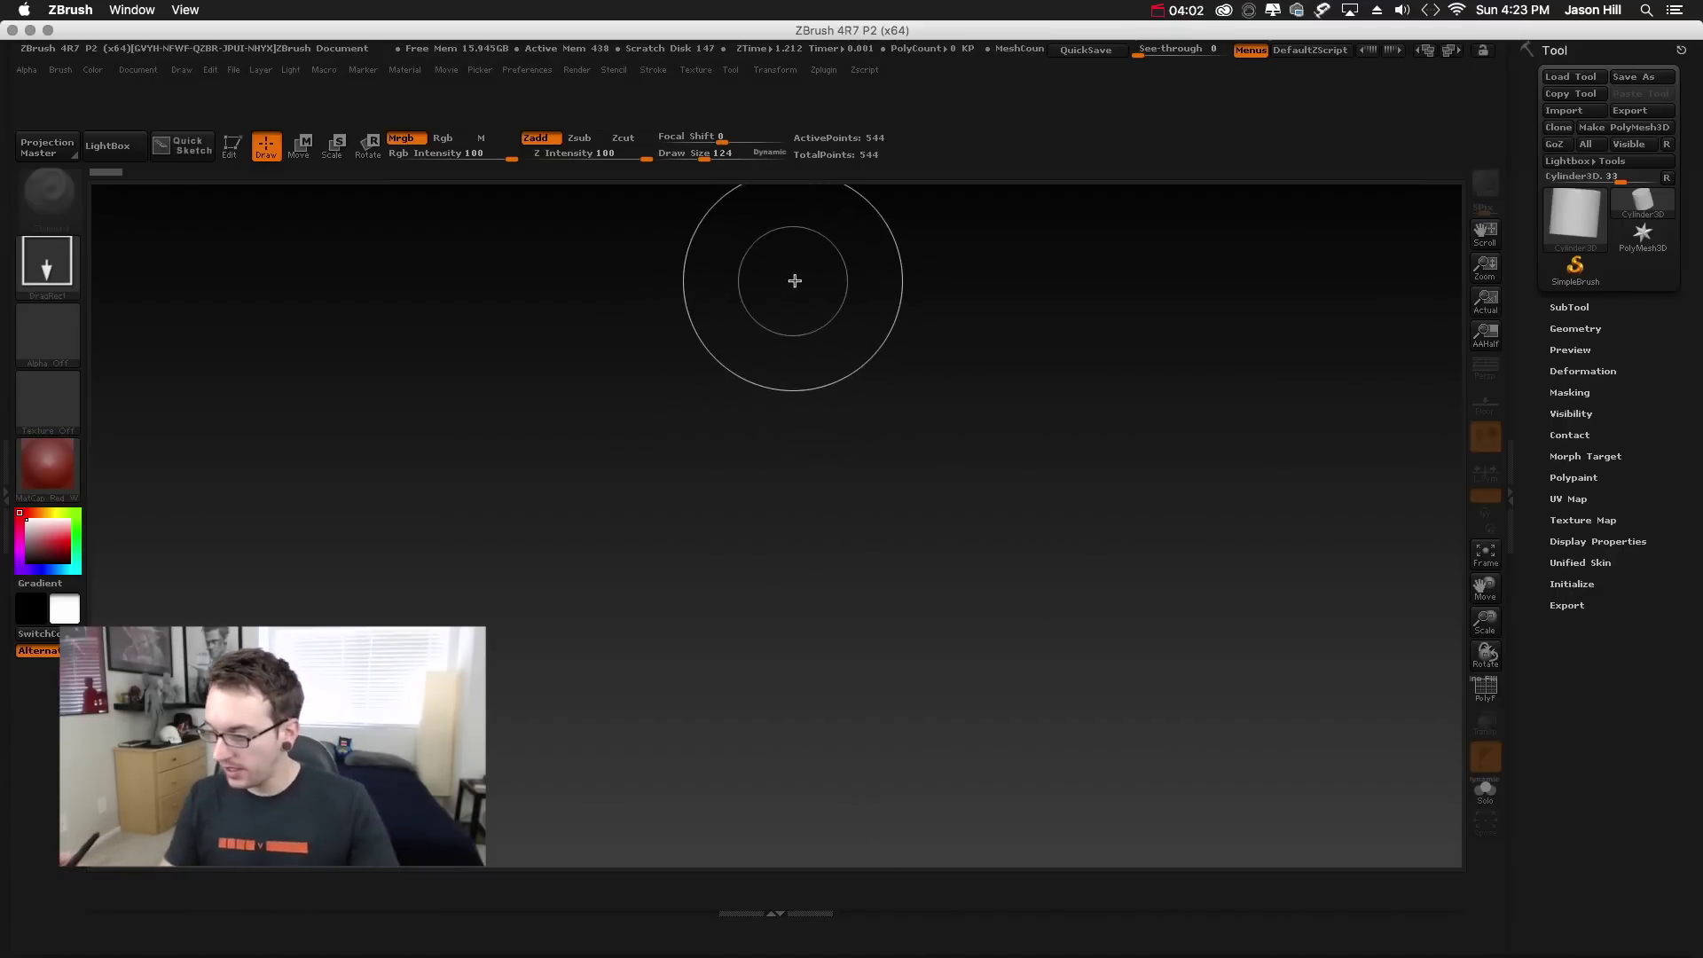
key("s")
left_click_drag(794, 280, 780, 281)
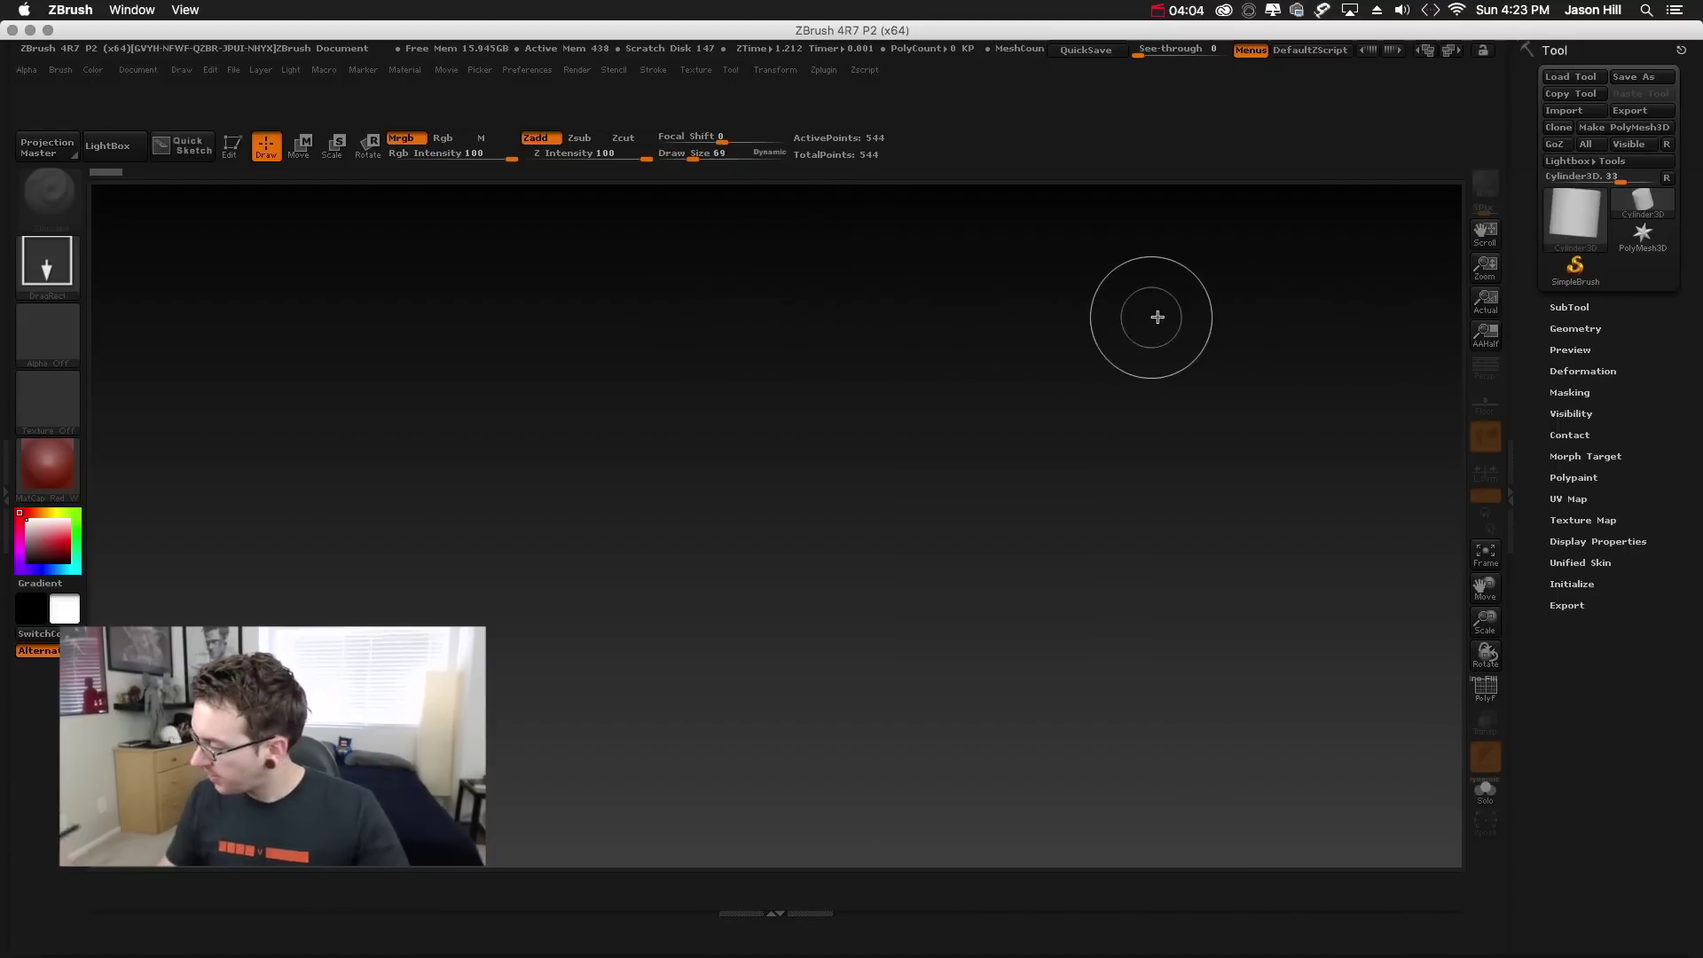
- Place the Geometry Divide control on the top shelf and remove it again
left_click(1578, 329)
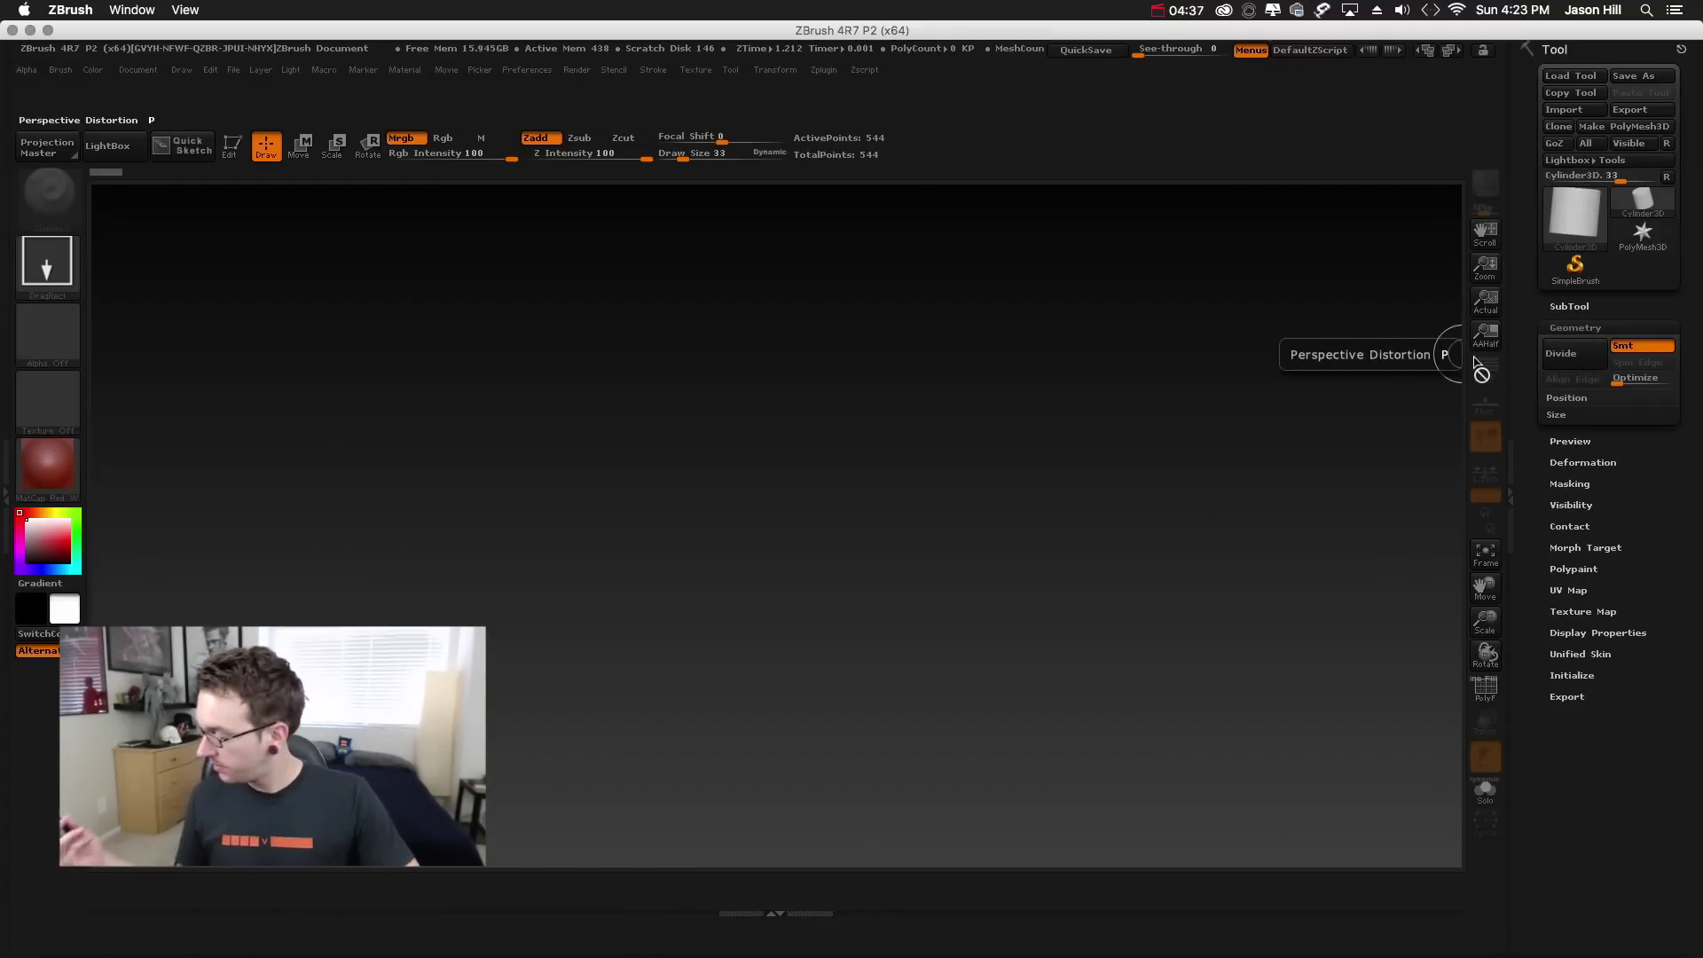
left_click_drag(1570, 359, 920, 147, "ctrl+alt")
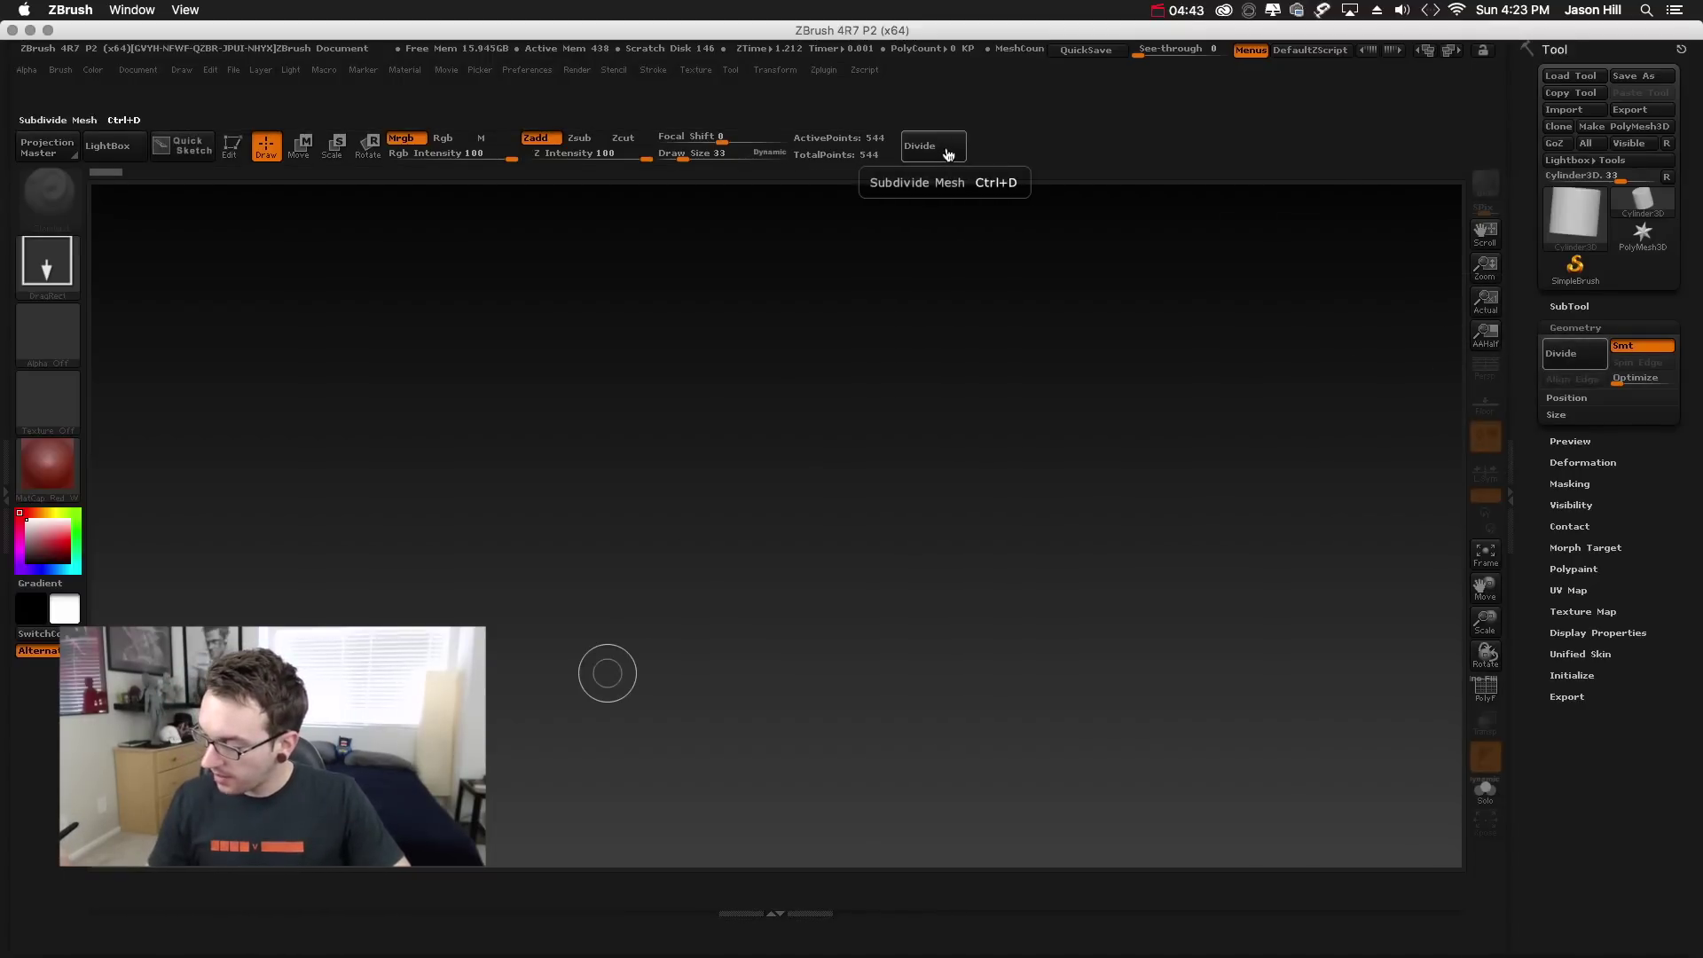
left_click_drag(920, 146, 922, 230, "ctrl+alt")
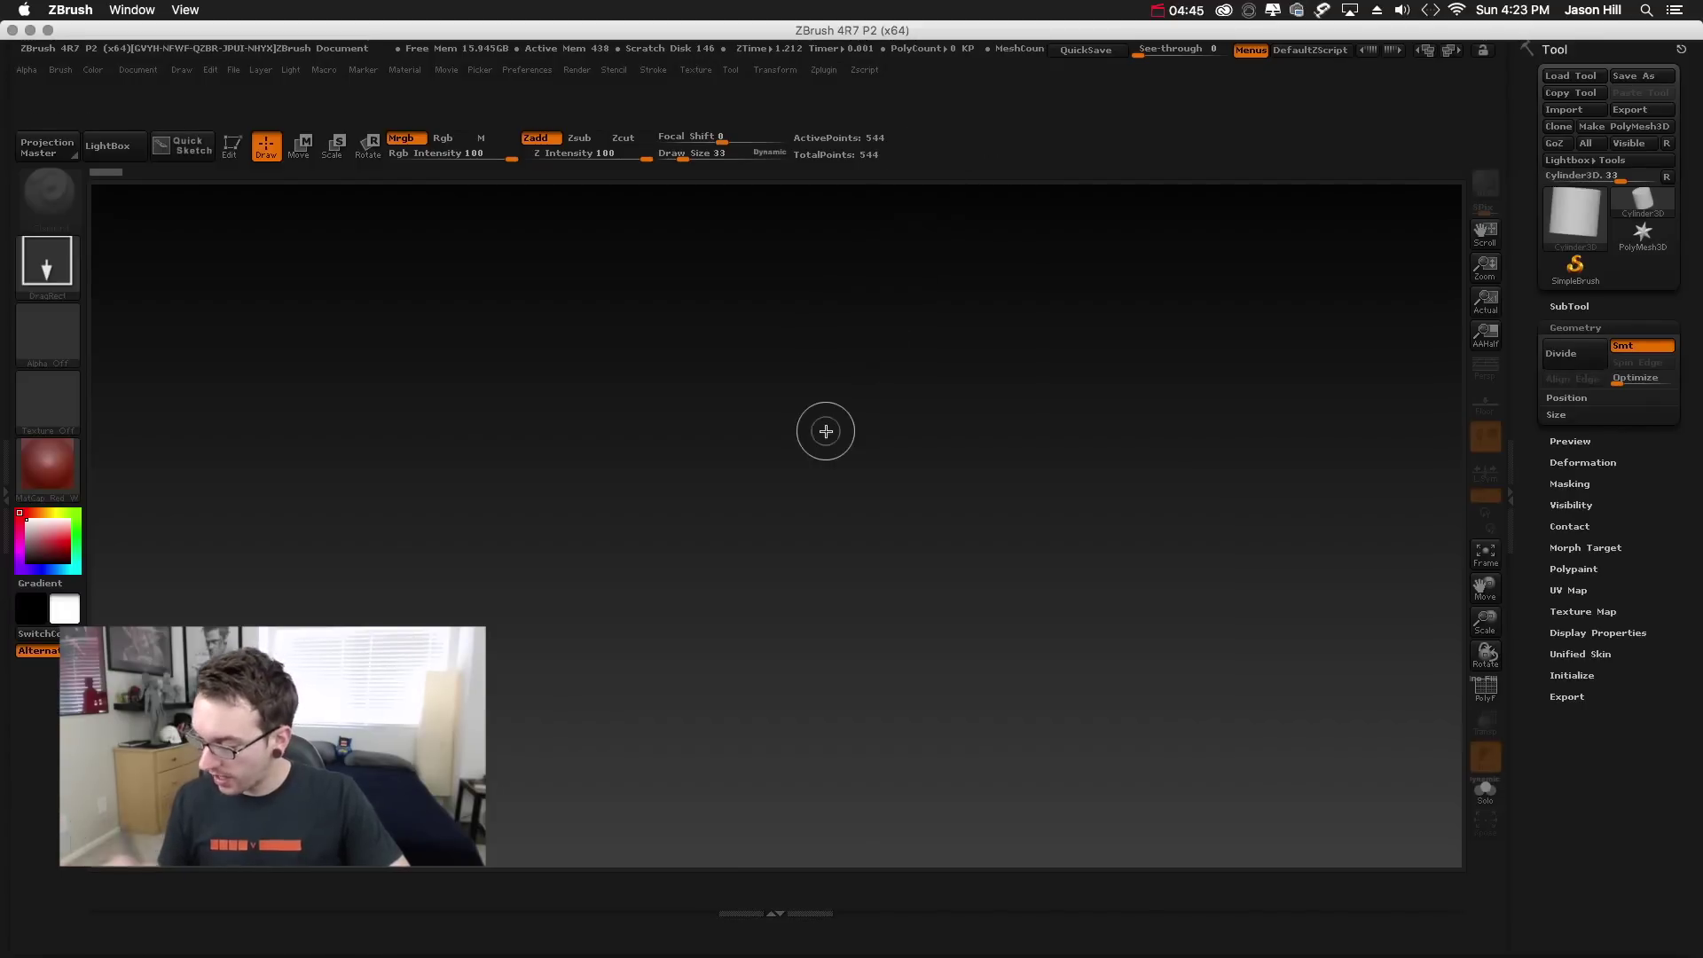
- Move the Texture and Material thumbnails in the left shelf below the color picker controls
left_click_drag(48, 400, 98, 624, "ctrl+alt")
left_click_drag(53, 466, 40, 758, "ctrl+alt")
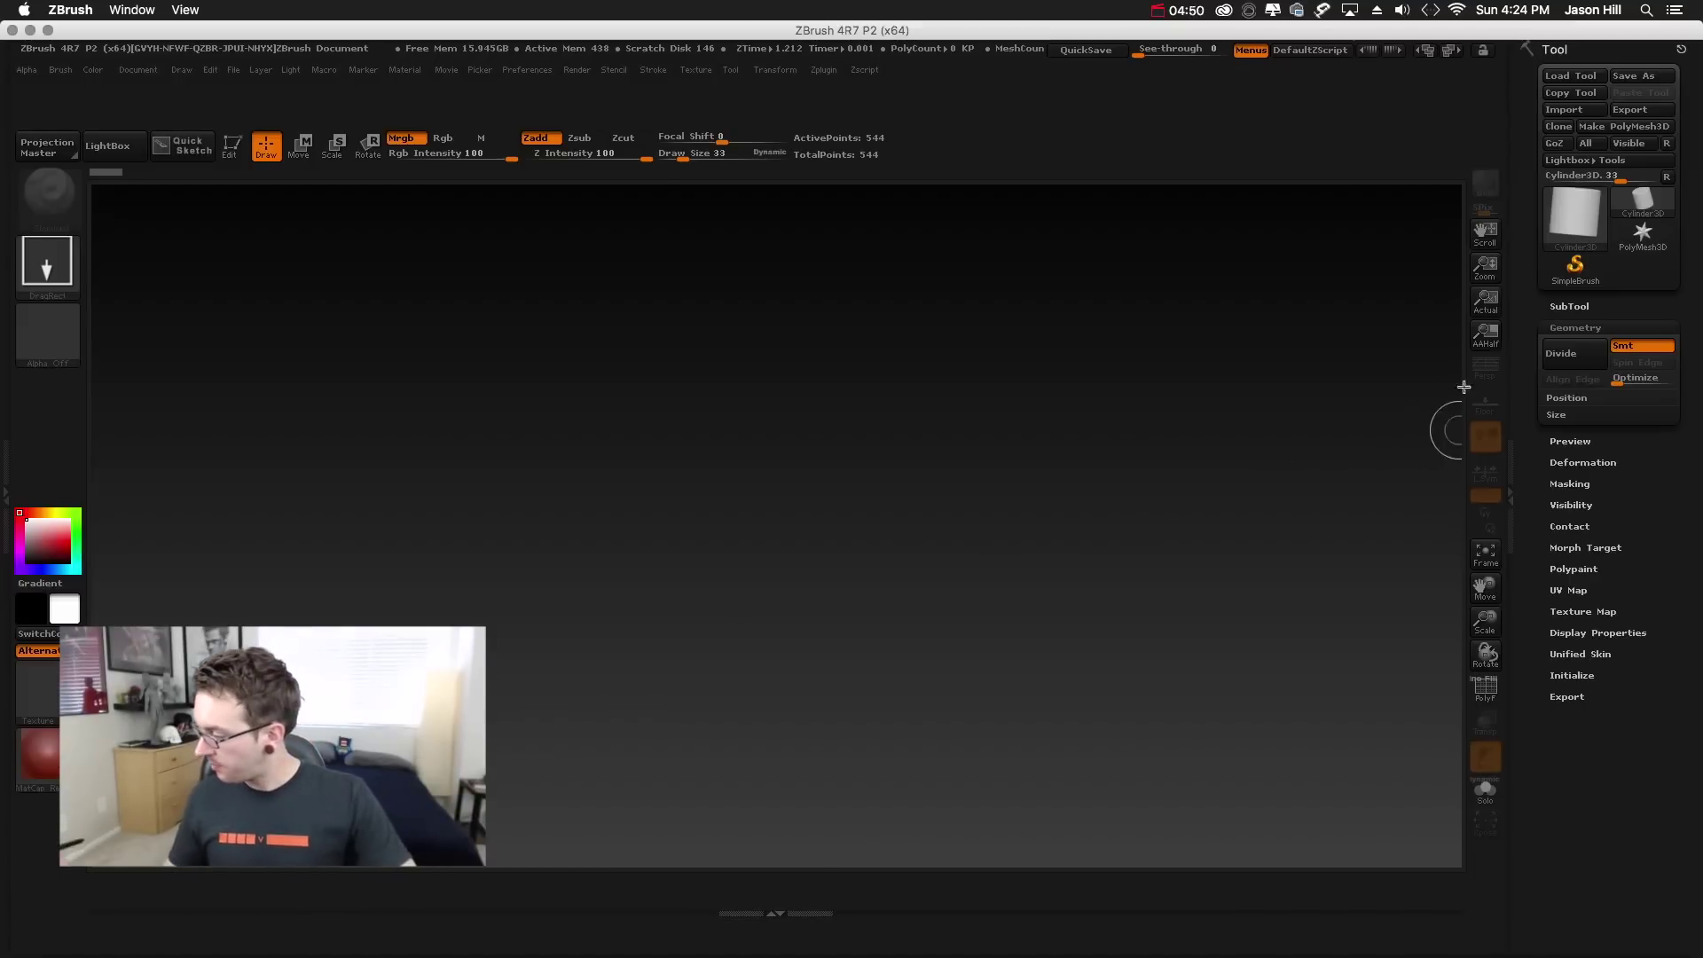
- Draw a cylinder on the canvas and switch it into Edit mode
left_click(1568, 51)
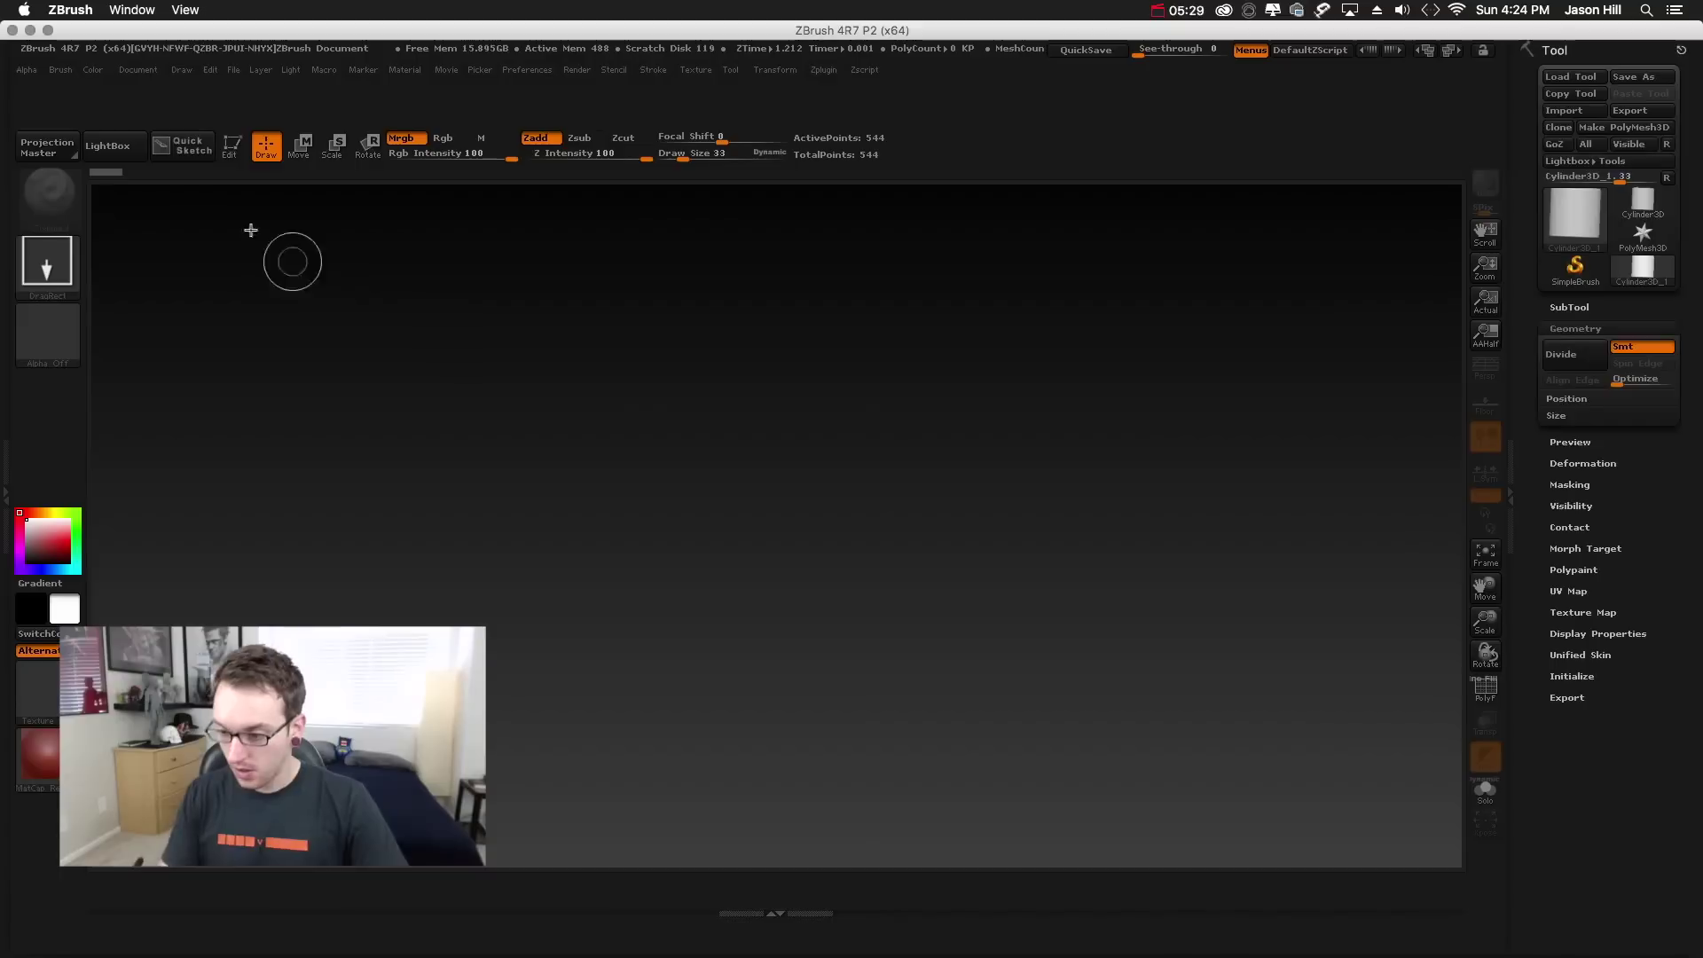
left_click_drag(719, 484, 718, 669)
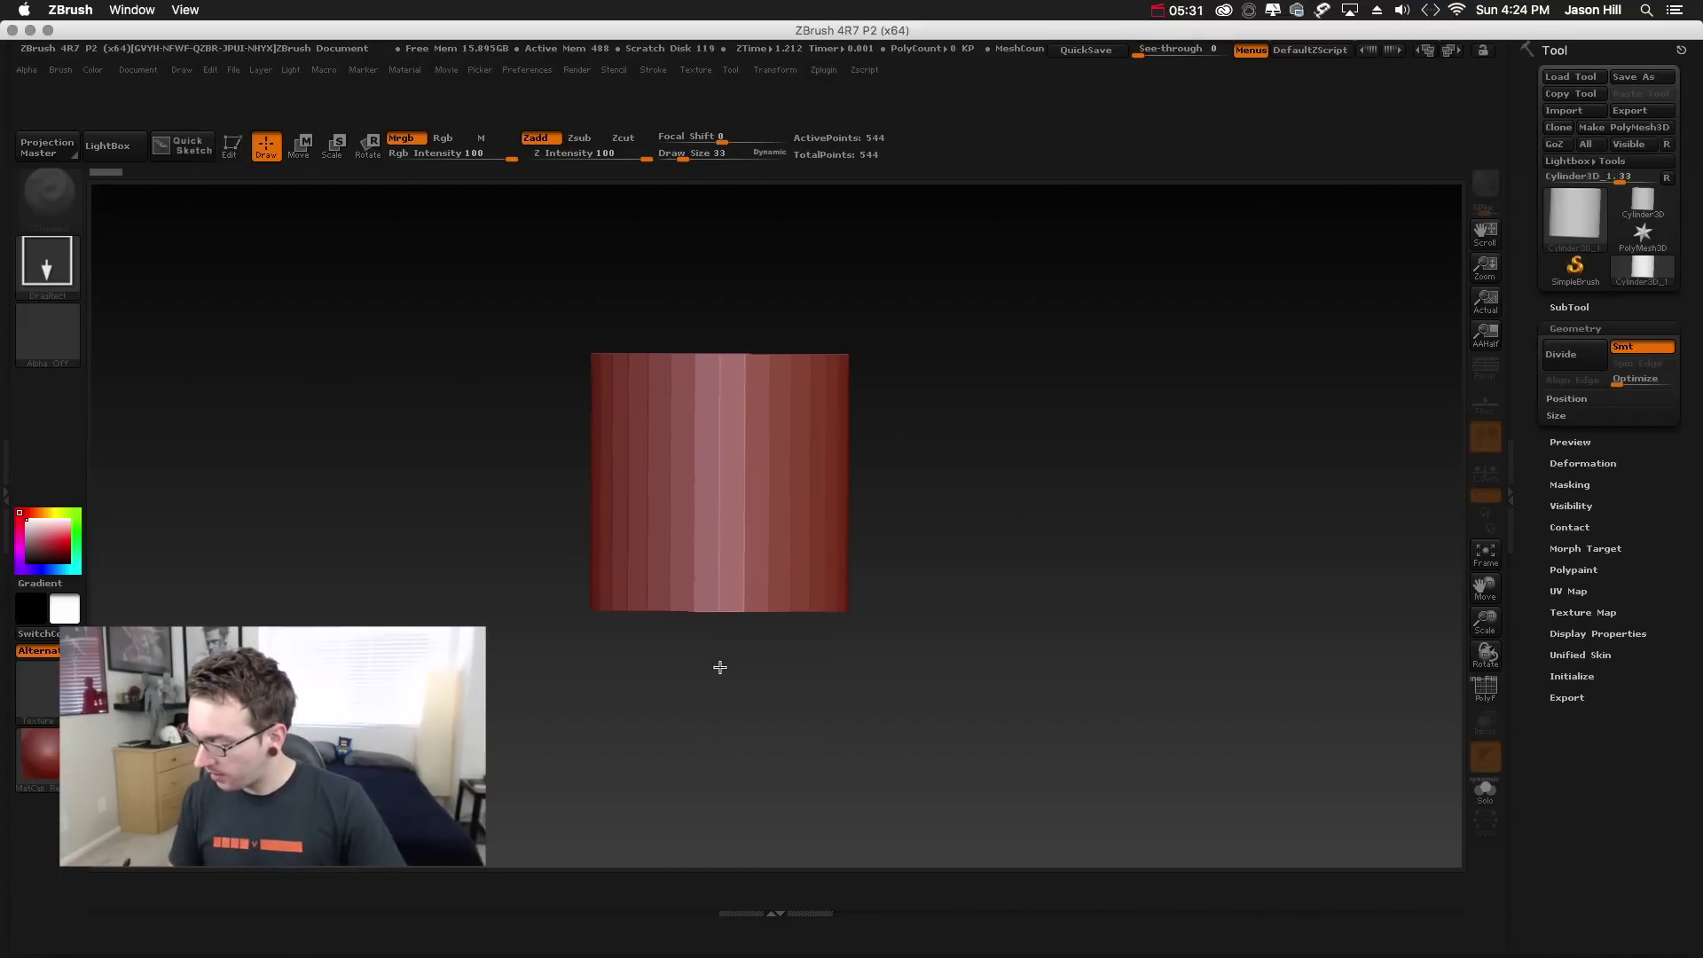
left_click(231, 149)
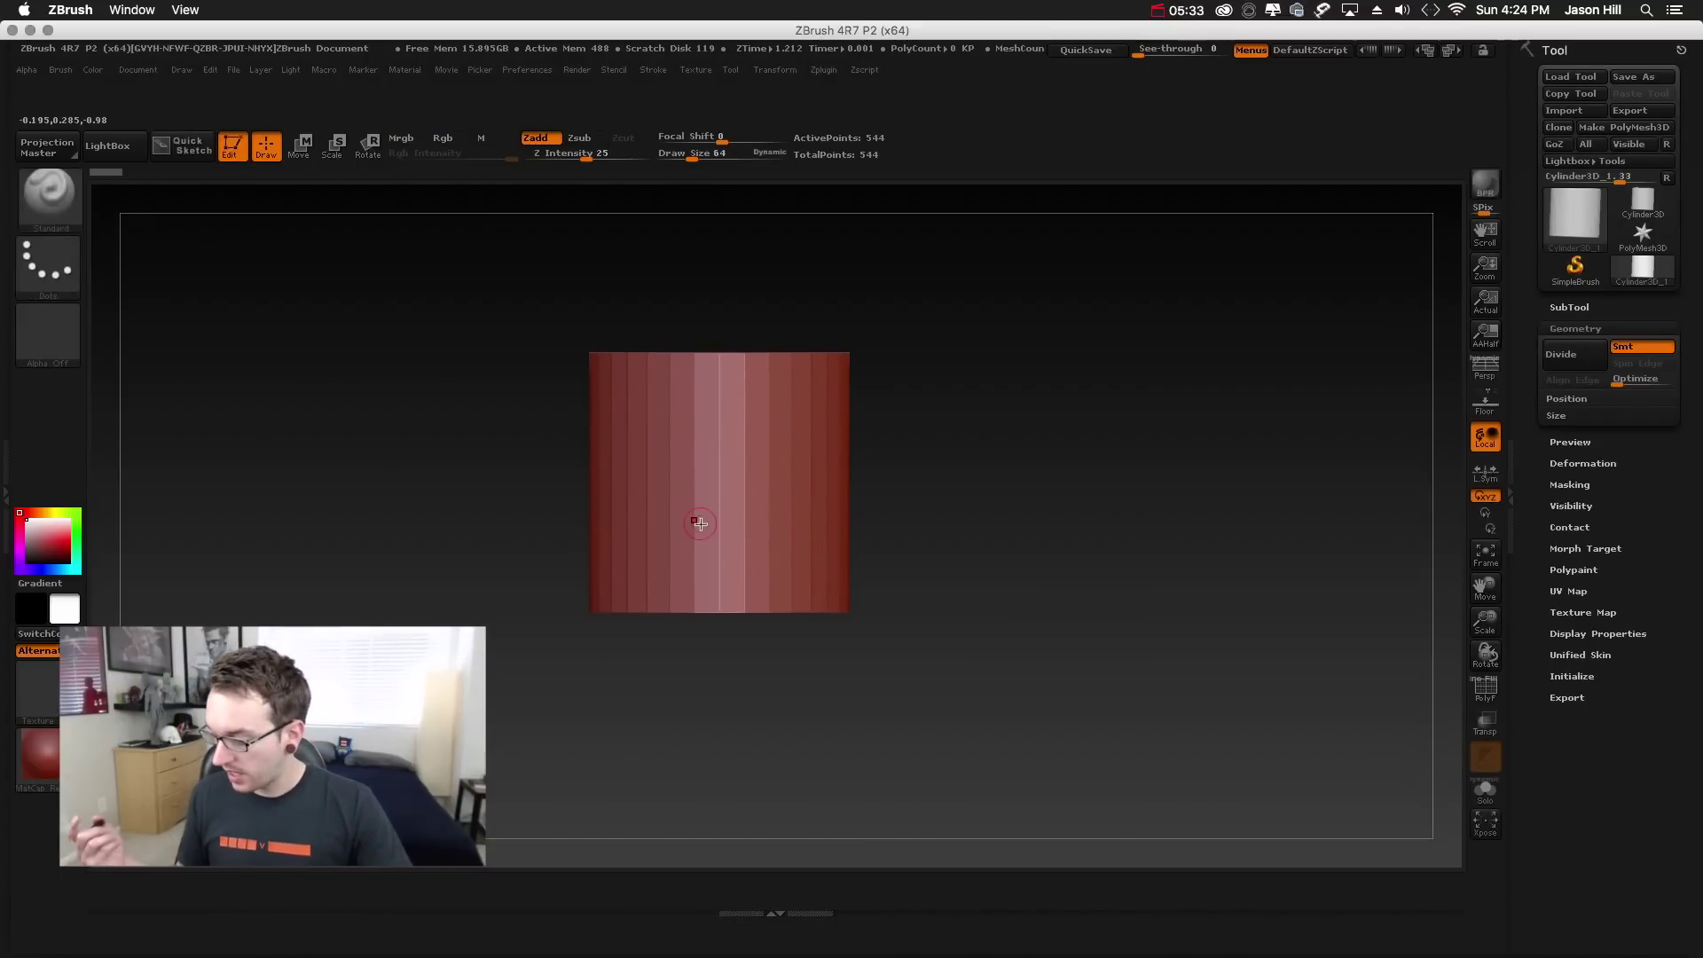
mouse_move(937, 504)
left_mouse_down()
mouse_move(973, 528)
mouse_move(943, 494)
left_mouse_up()
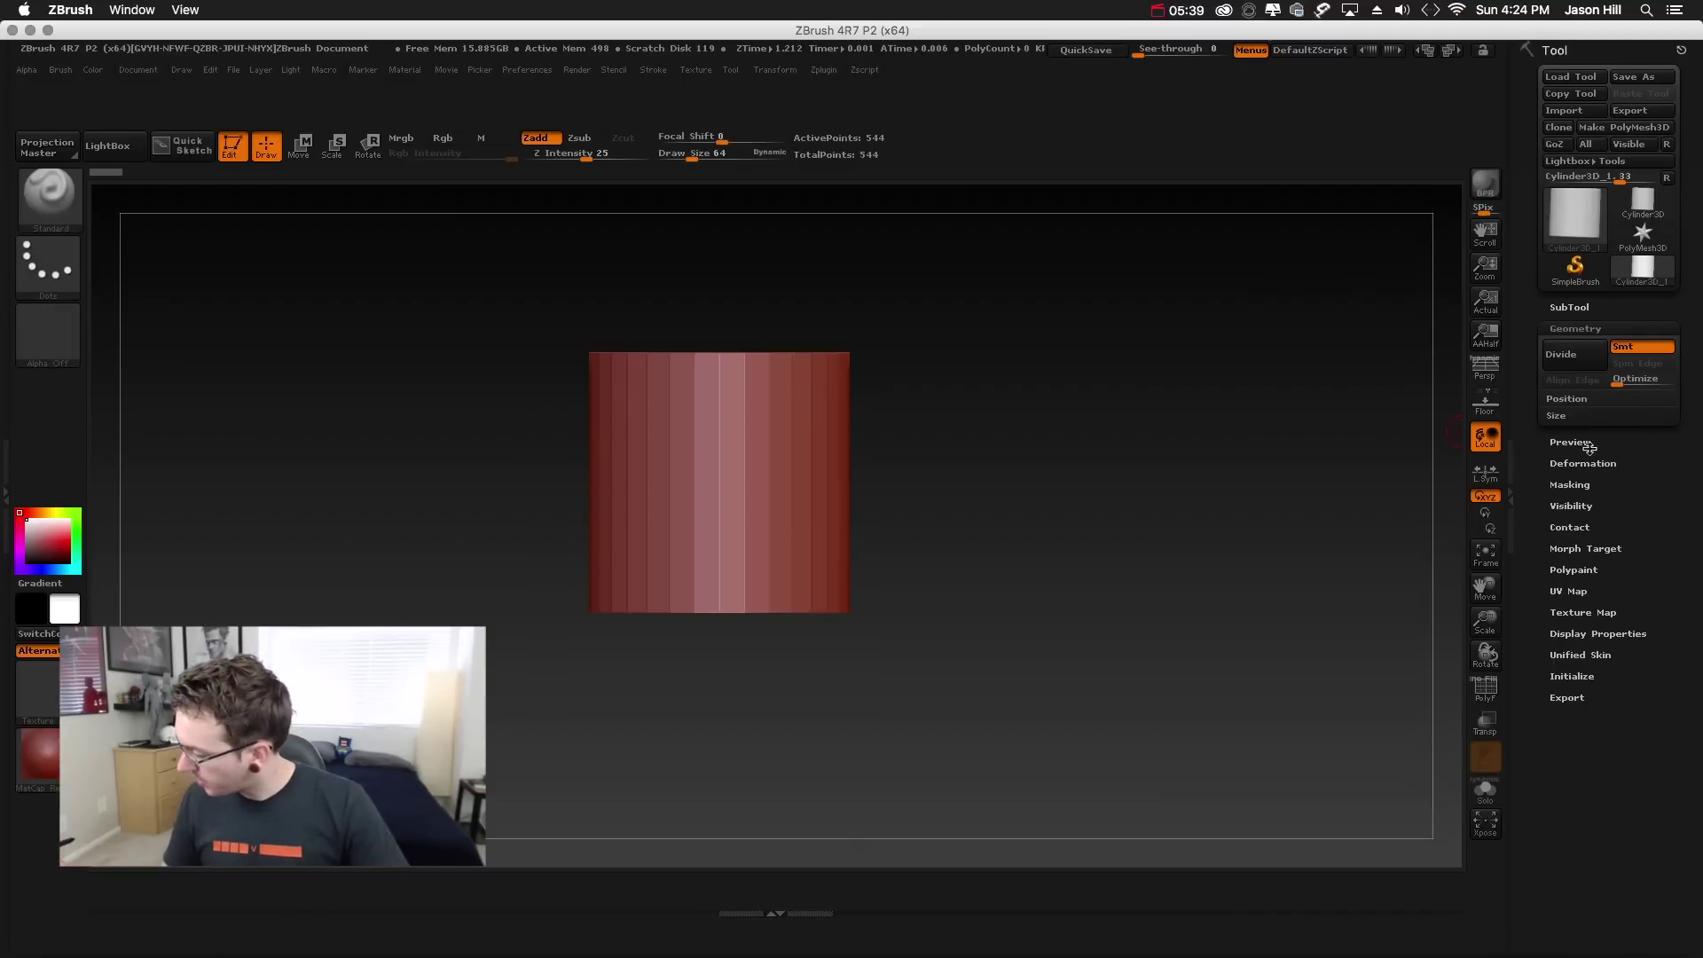
- Dock the Brush palette in the right tray
left_click(65, 73)
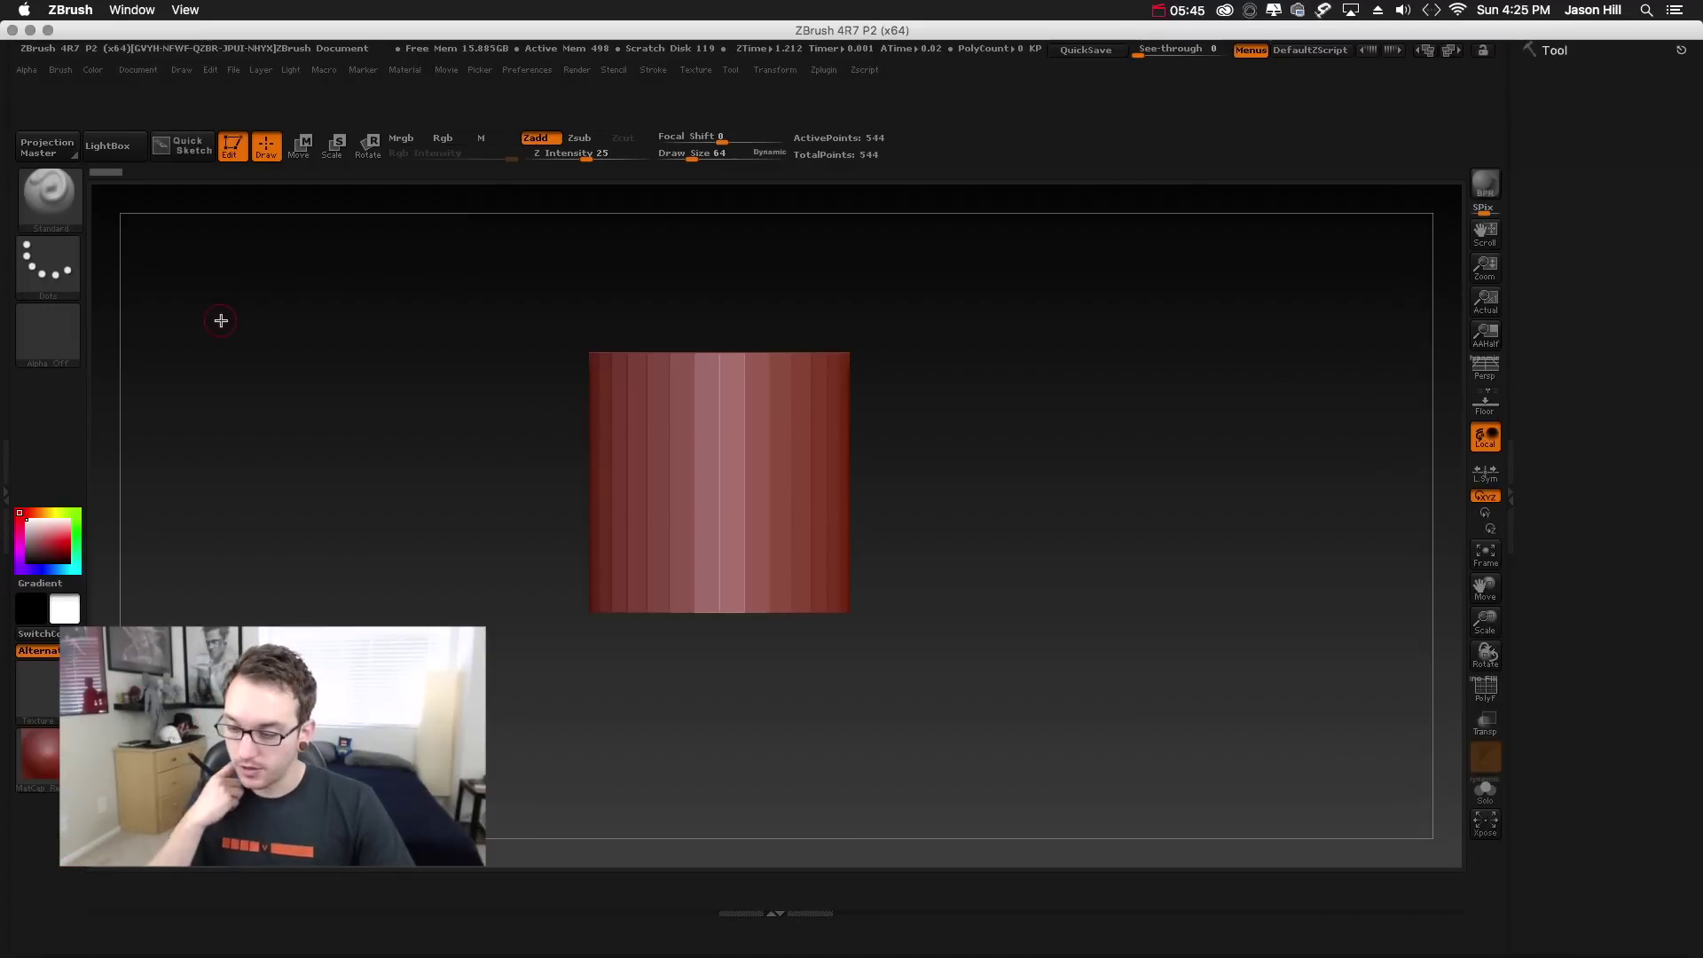
left_click(61, 70)
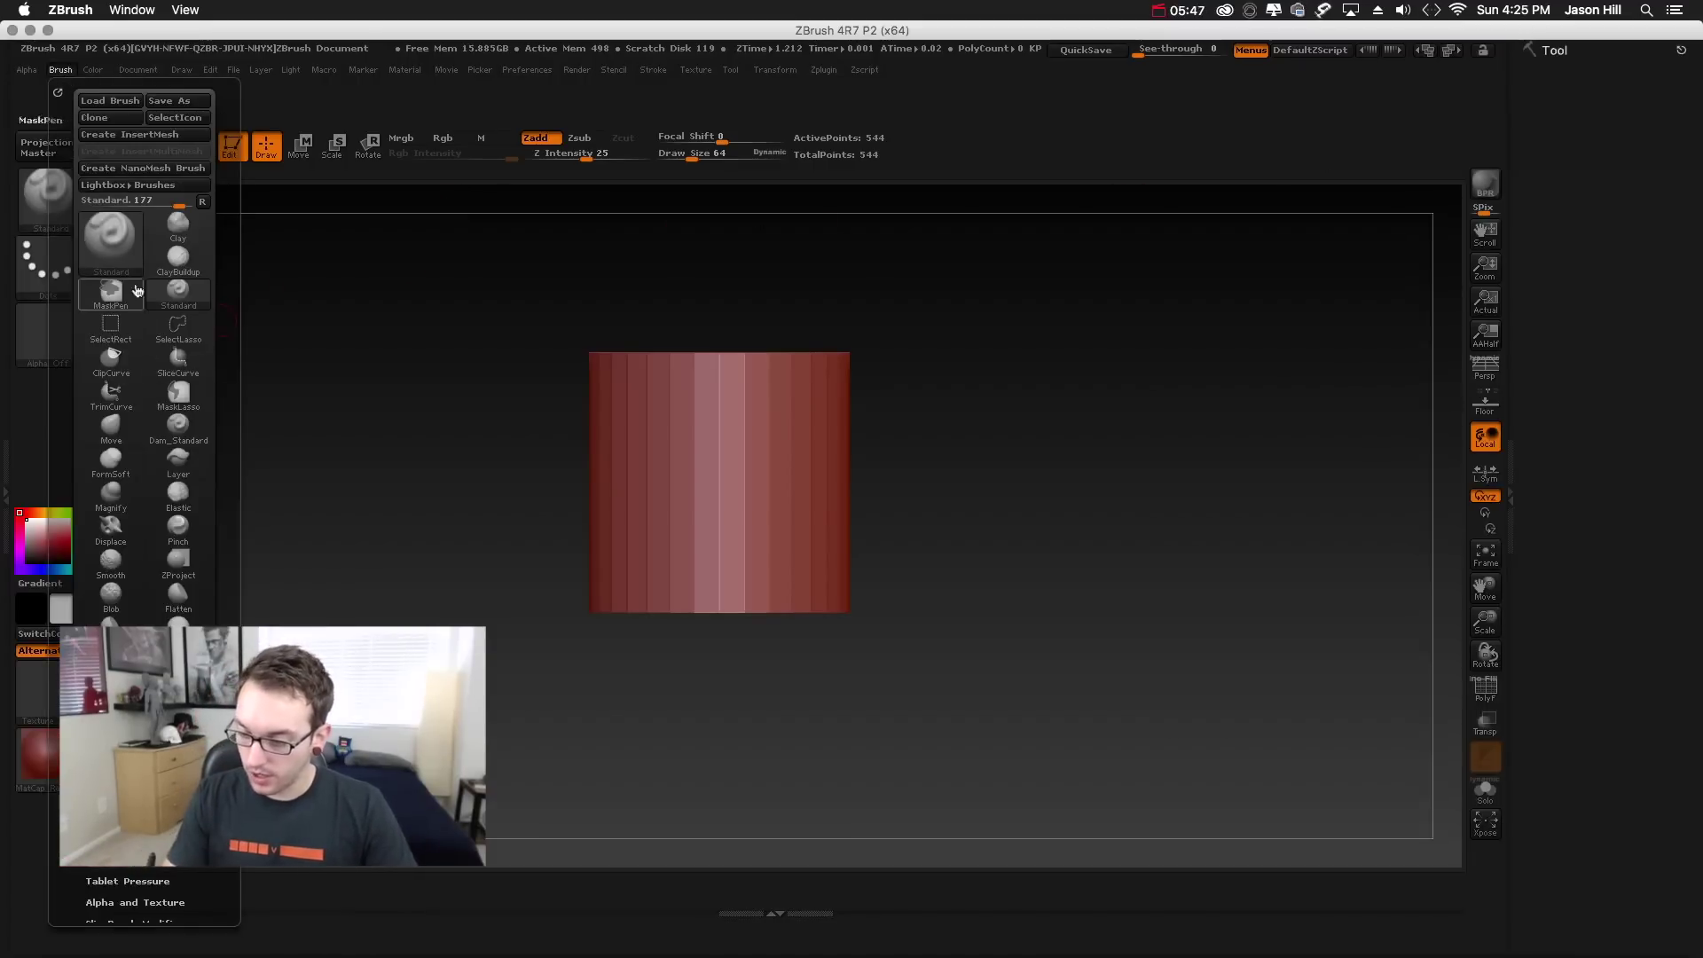
left_click(86, 121)
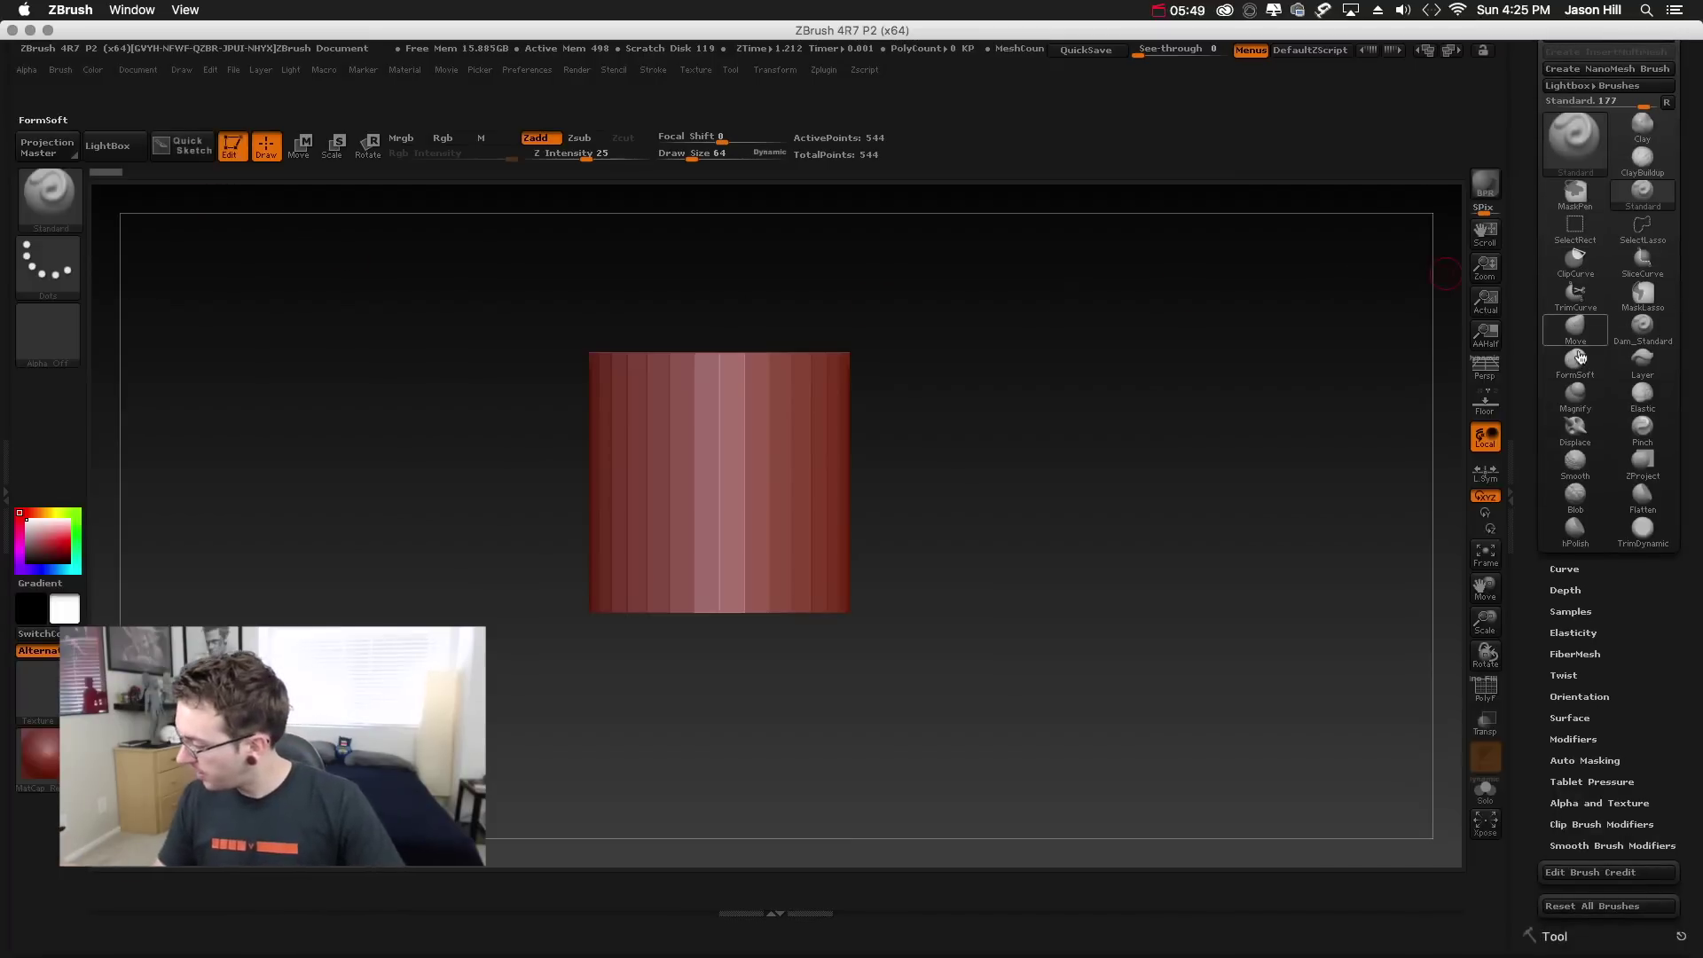
- Place two copies of the FormSoft brush side by side on the top shelf
key("ctrl")
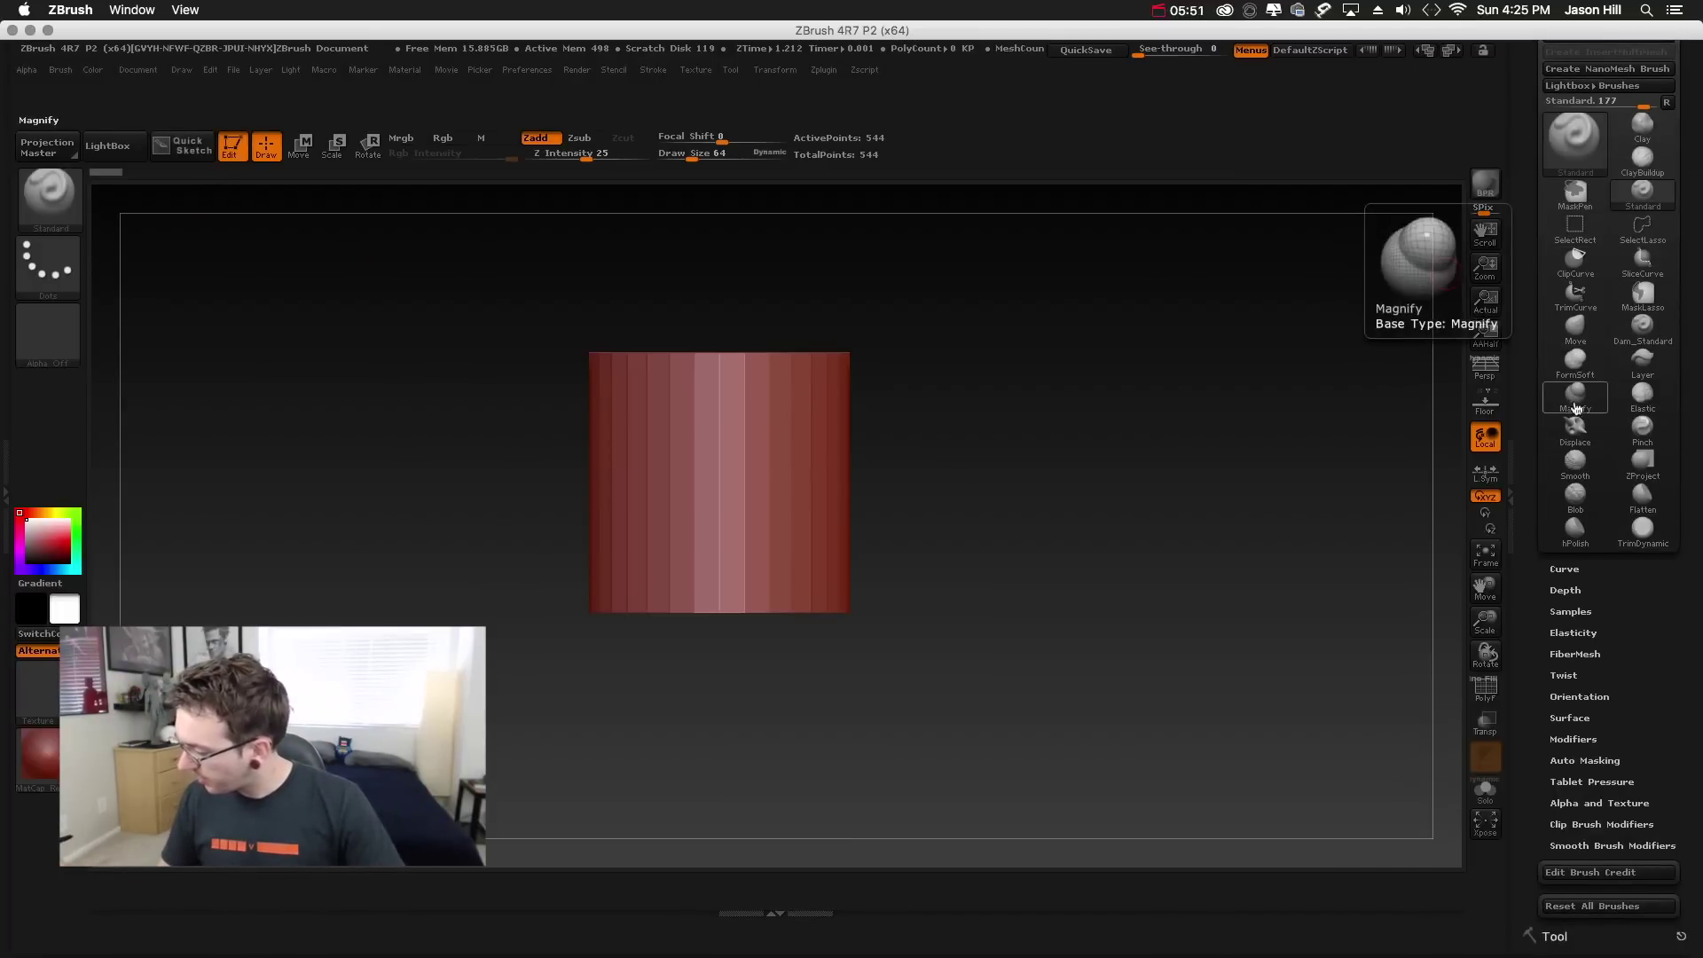
mouse_move(1582, 374)
left_mouse_down("ctrl+alt")
mouse_move(1319, 323)
mouse_move(923, 125)
mouse_move(918, 144)
left_mouse_up("ctrl+alt")
left_click_drag(1578, 378, 985, 142, "ctrl+alt")
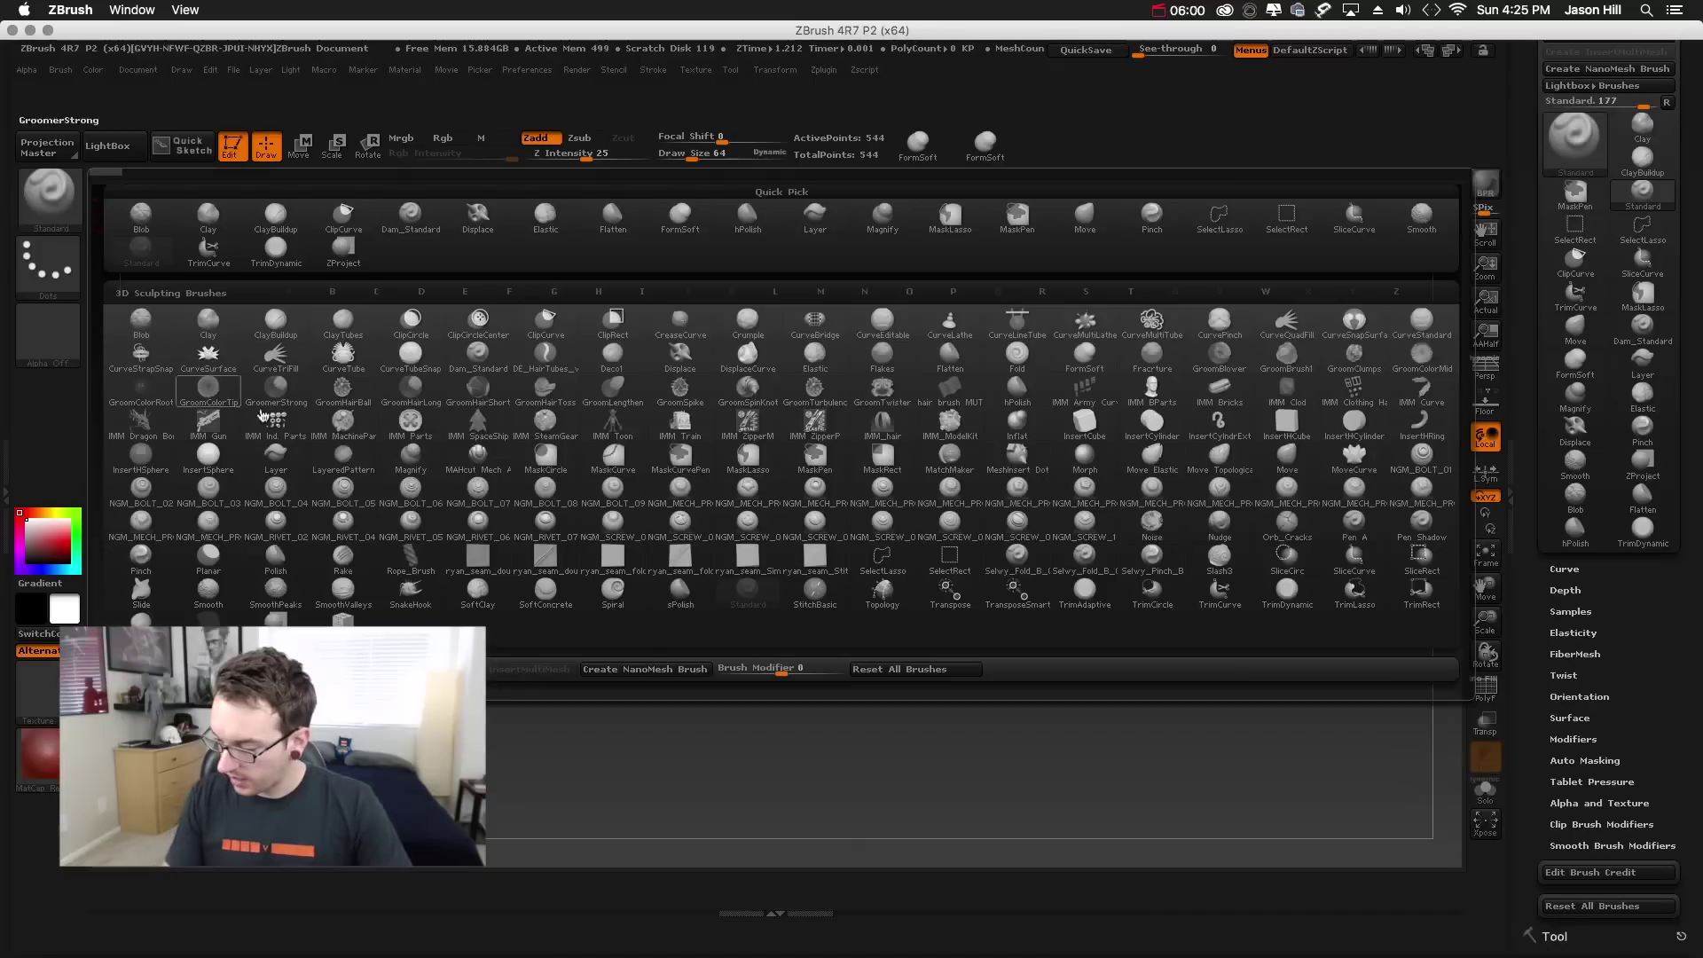
- Choose the MeshInsert Dot brush and move the Alpha thumbnail lower in the left shelf
left_click(51, 197)
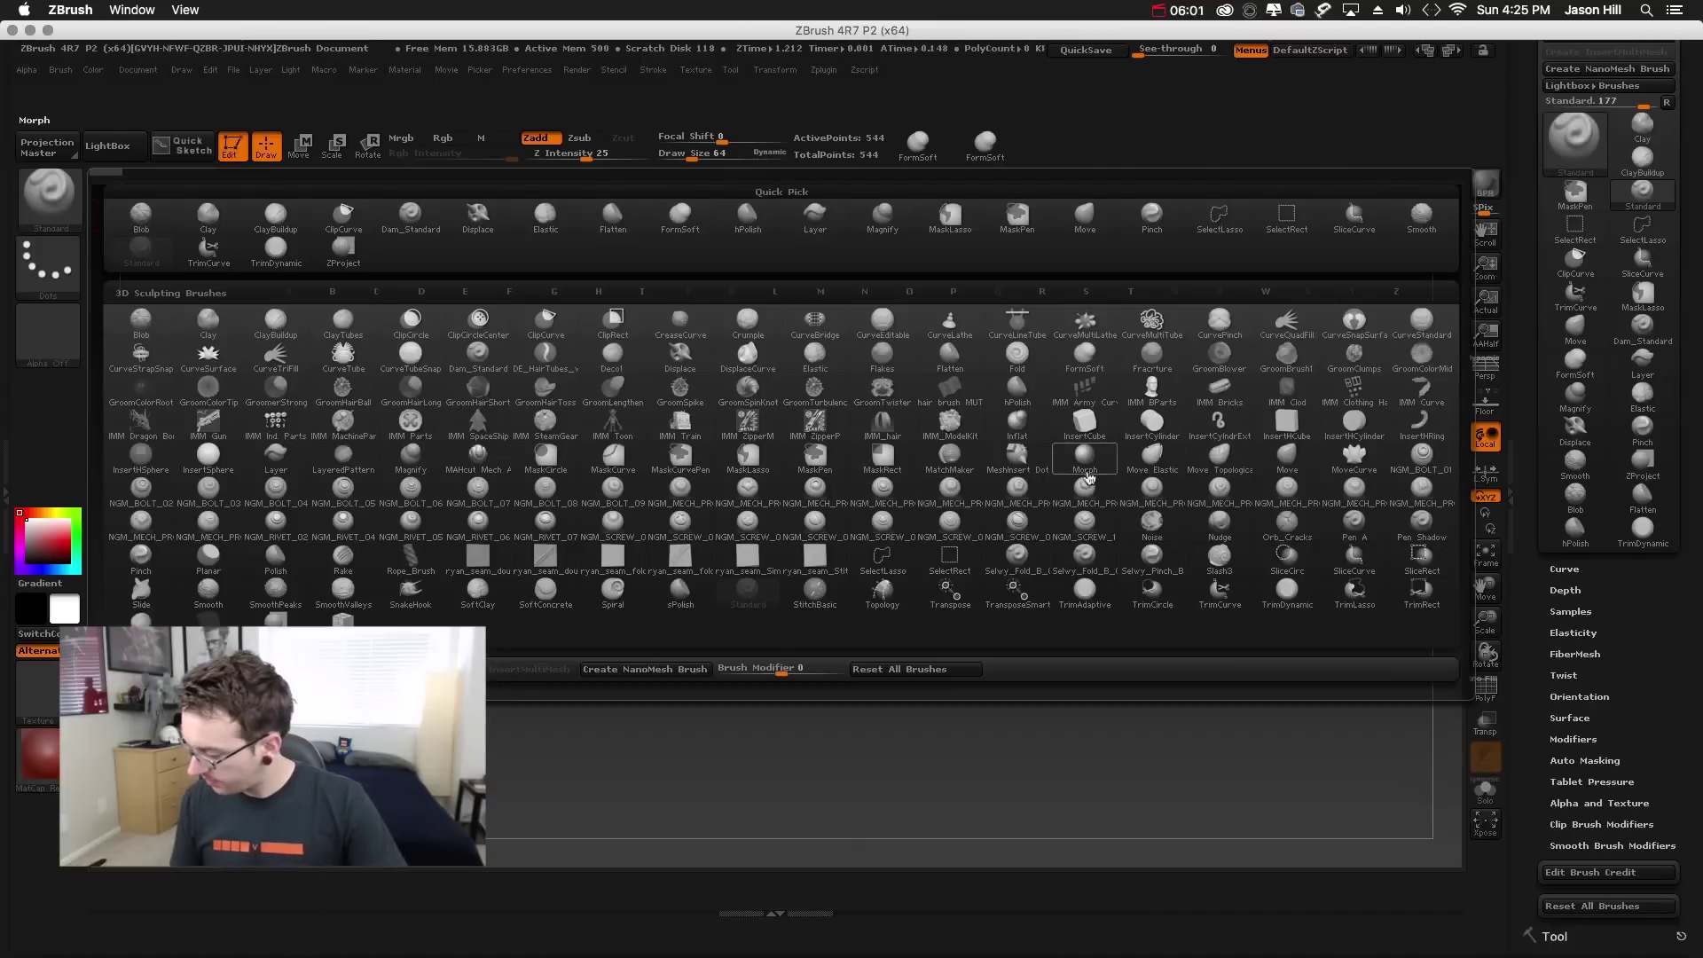
left_click(1018, 454)
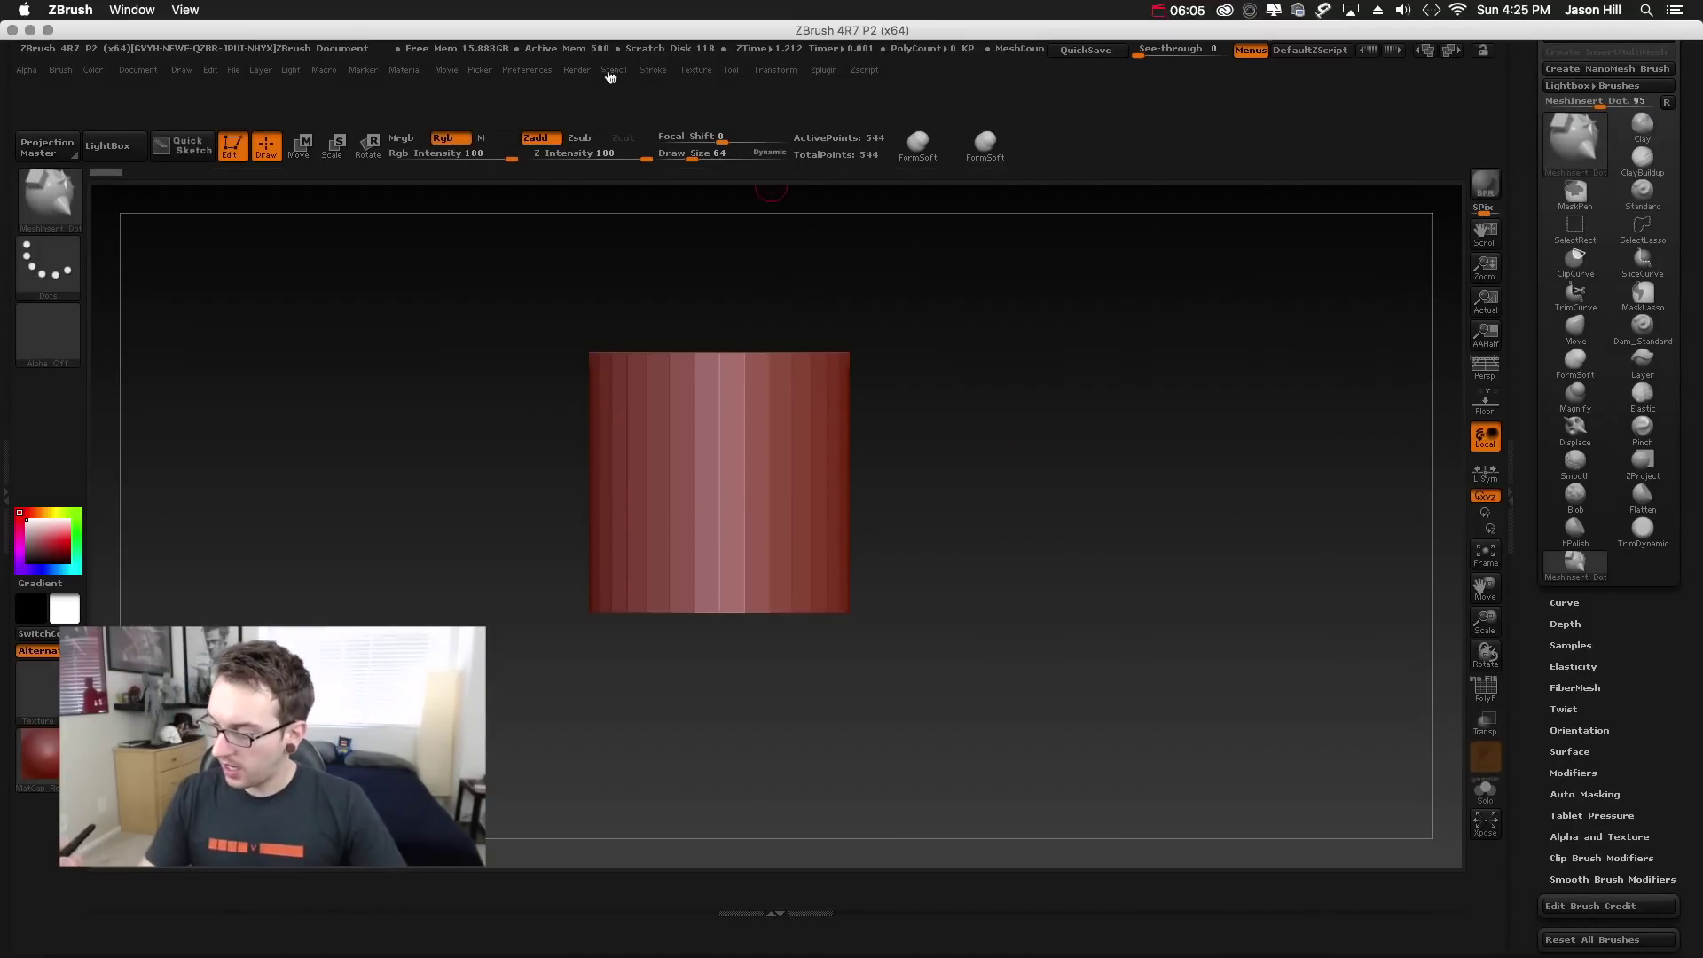
key("ctrl")
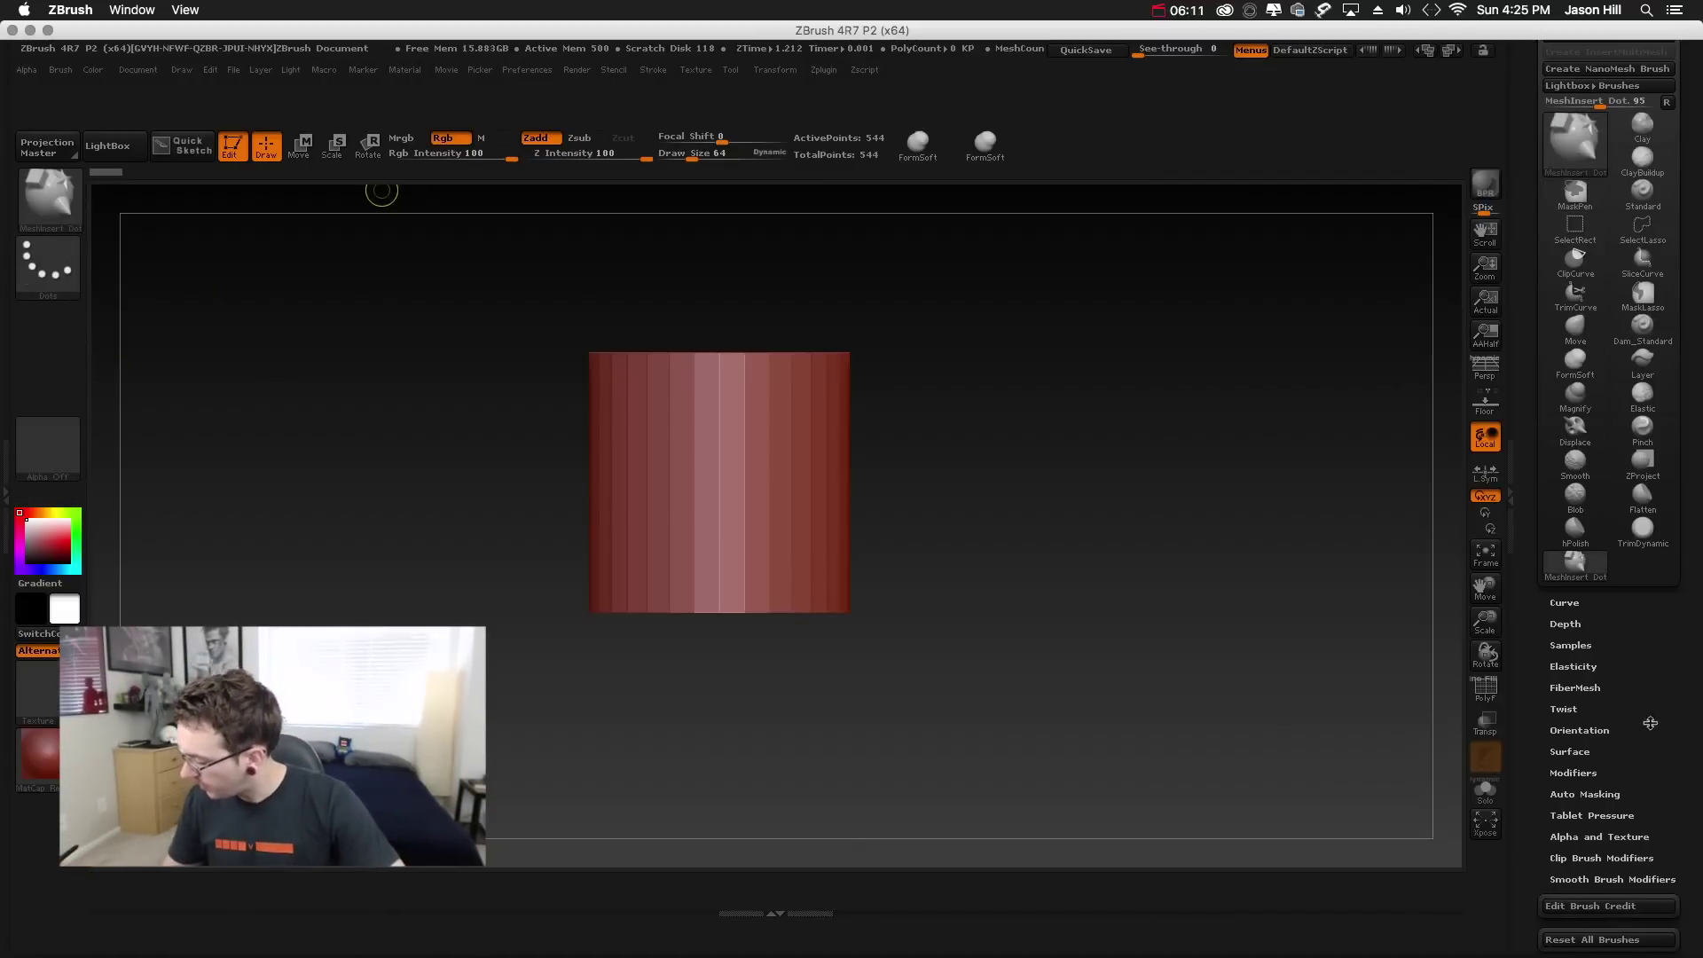
- Add the Geometry controls Divide, Smt and Optimize to the top shelf beside the FormSoft brushes
scroll(1580, 276, "up", 2)
left_click(1558, 49)
left_click(1554, 71)
mouse_move(1641, 368)
left_mouse_down("ctrl+alt")
mouse_move(1205, 233)
mouse_move(1119, 139)
left_mouse_up("ctrl+alt")
left_click_drag(1634, 400, 1121, 153, "ctrl+alt")
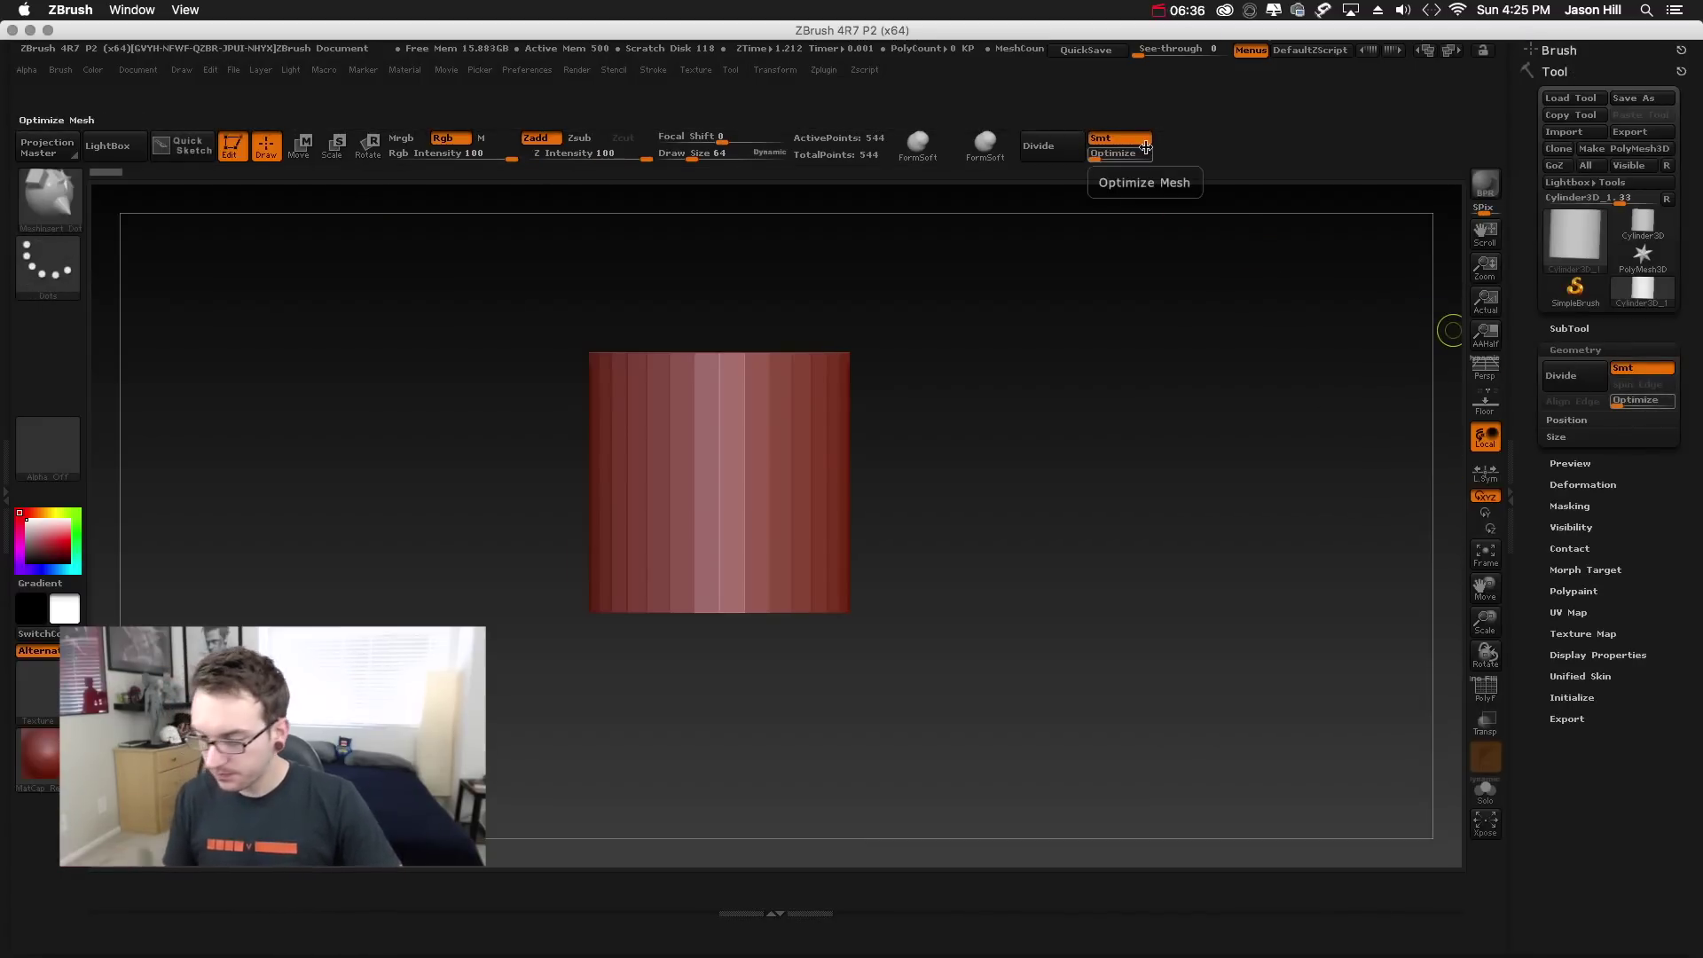
- Place the ClipCurve, Standard, MaskLasso and Move brushes in a row on the shelf below the canvas
left_click(781, 910)
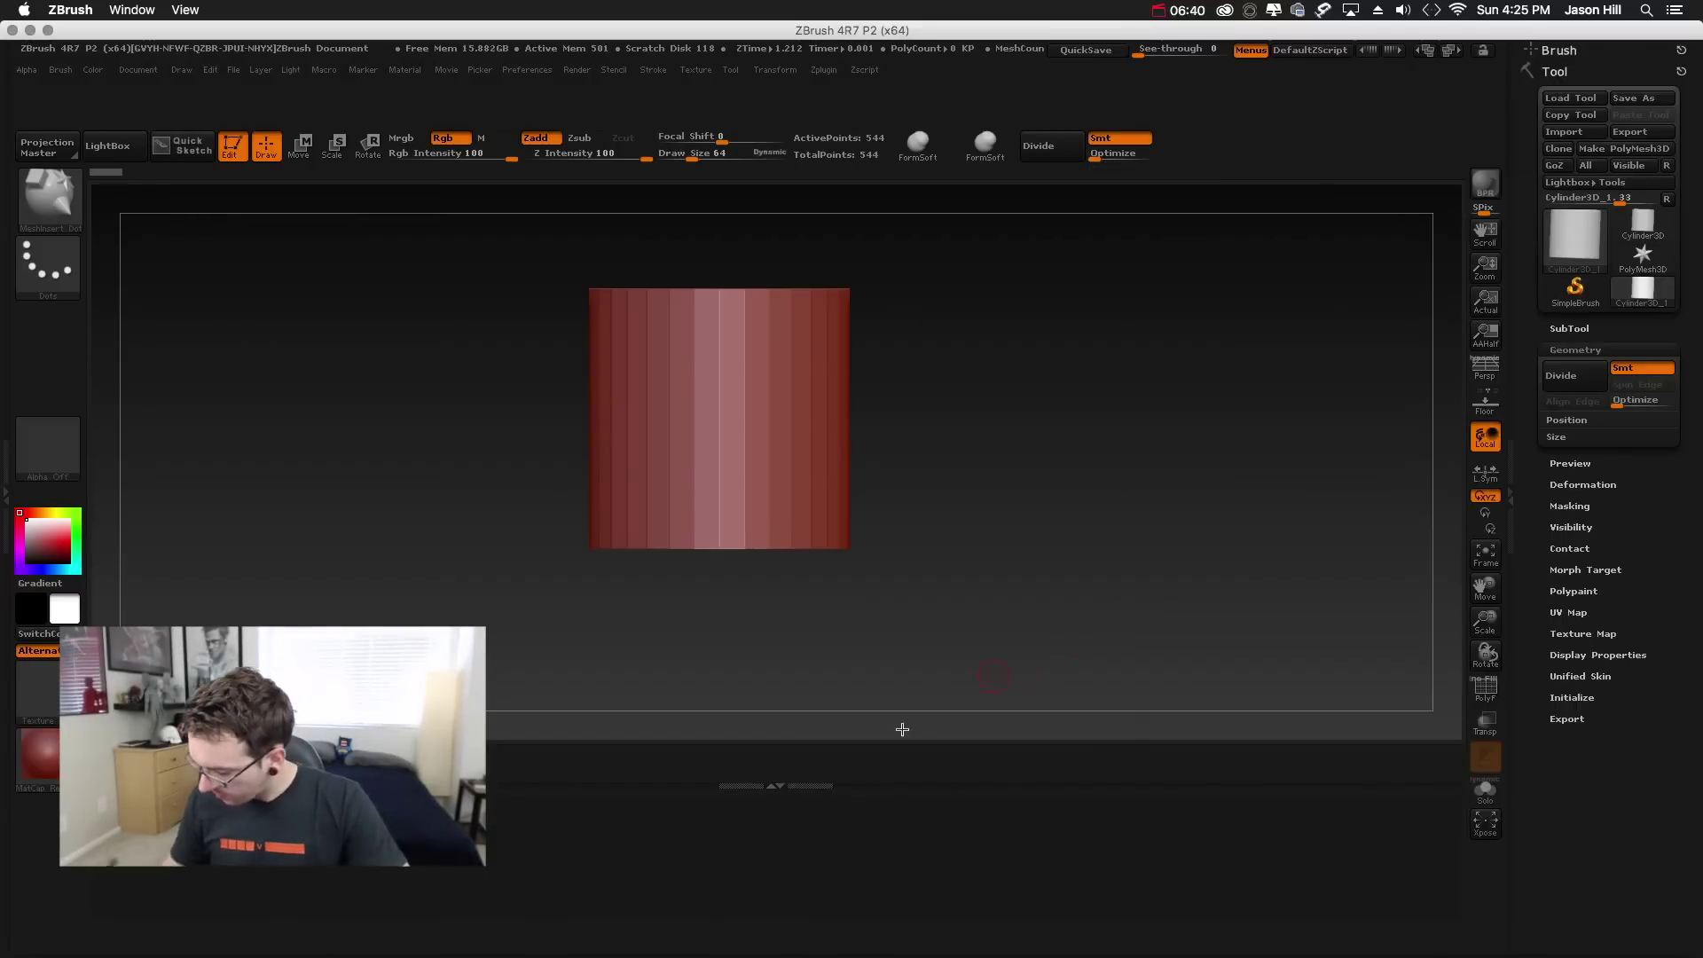
left_click(792, 788)
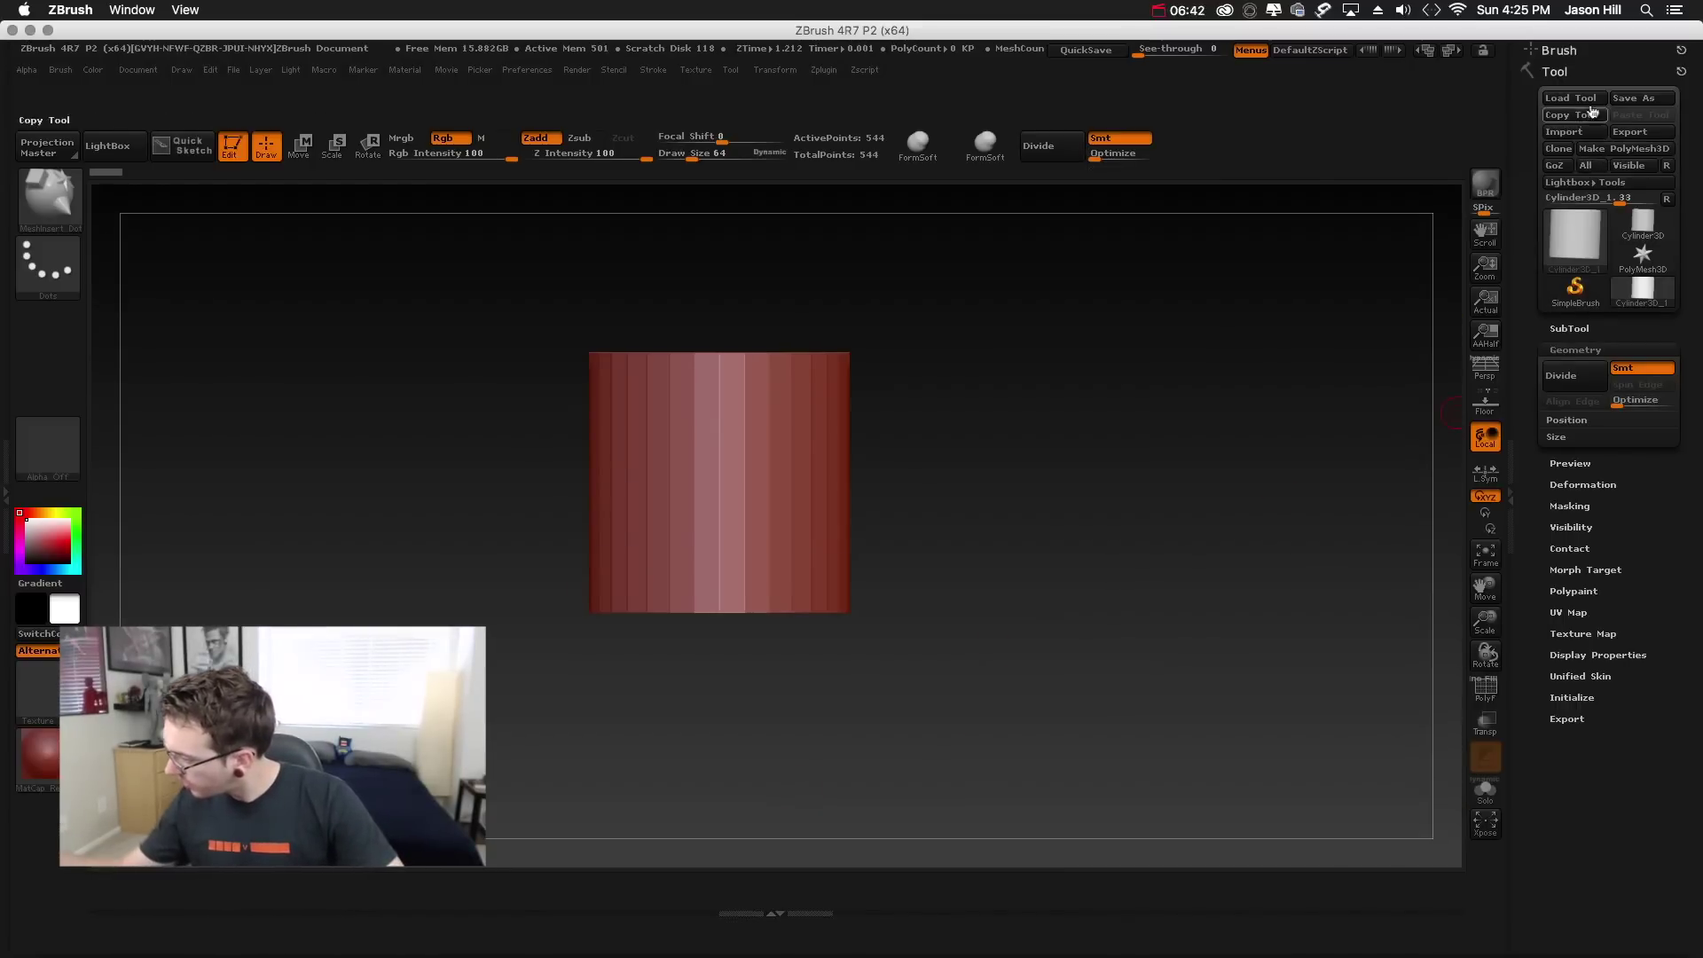
left_click(1559, 50)
left_click(1575, 335)
mouse_move(1576, 335)
left_mouse_down("ctrl+alt")
mouse_move(247, 912)
mouse_move(140, 882)
left_mouse_up("ctrl+alt")
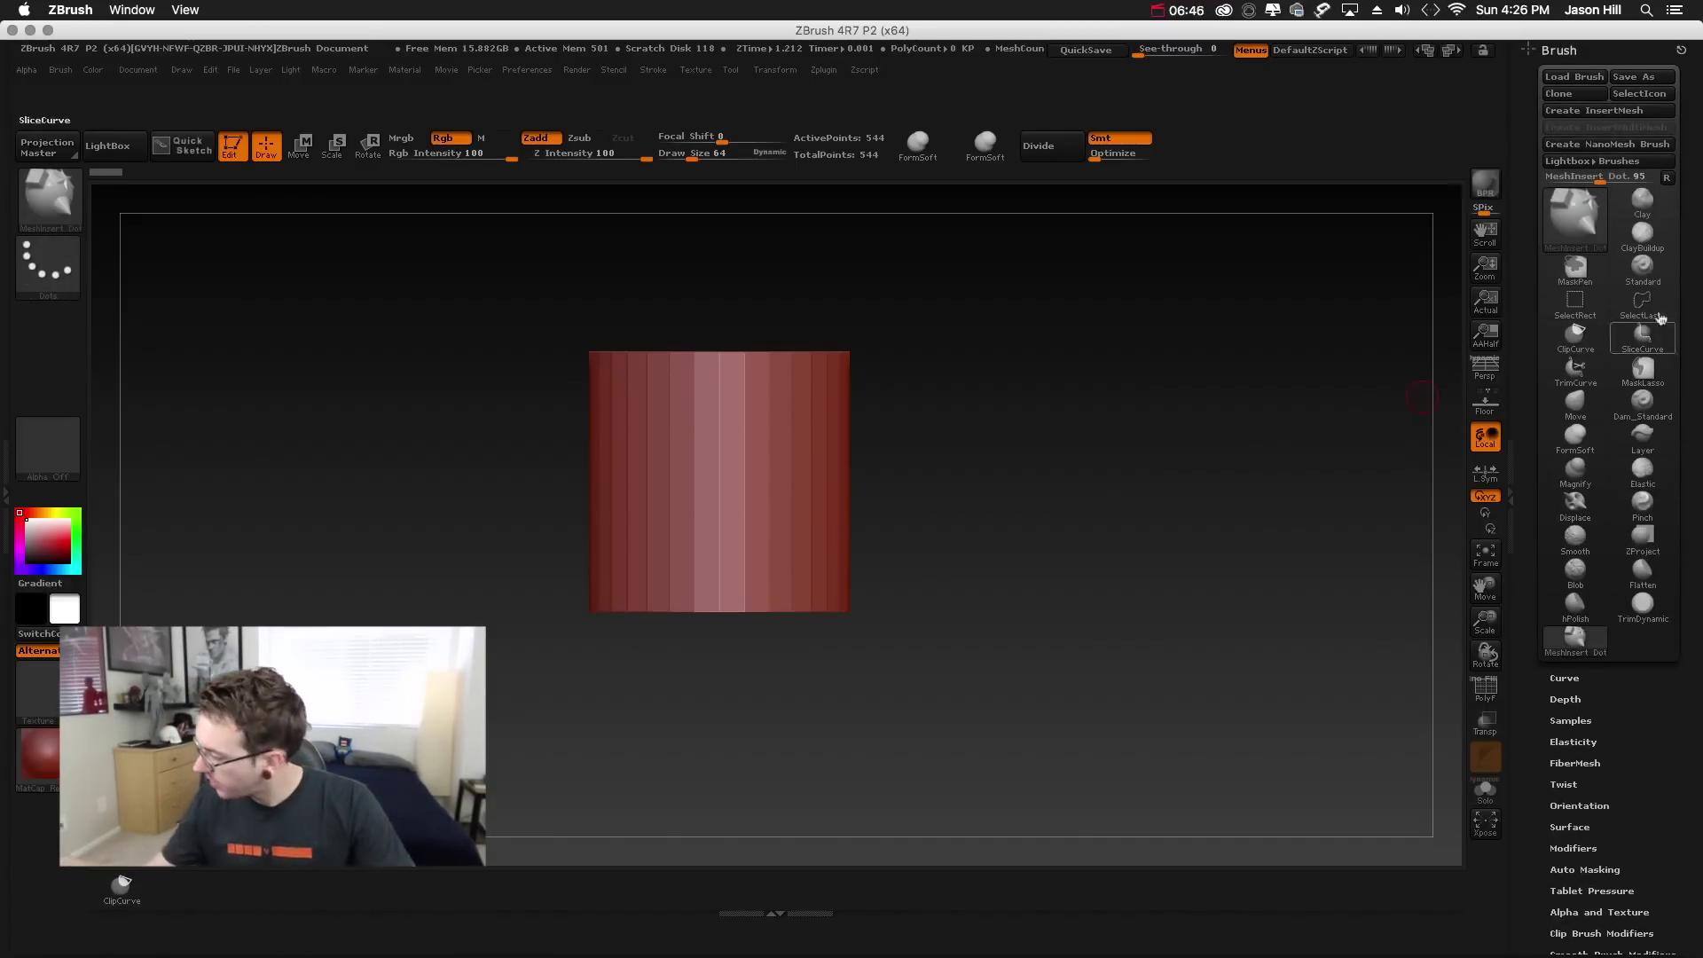
left_click(1648, 275)
left_click_drag(1652, 278, 188, 882, "ctrl+alt")
left_click(1642, 372)
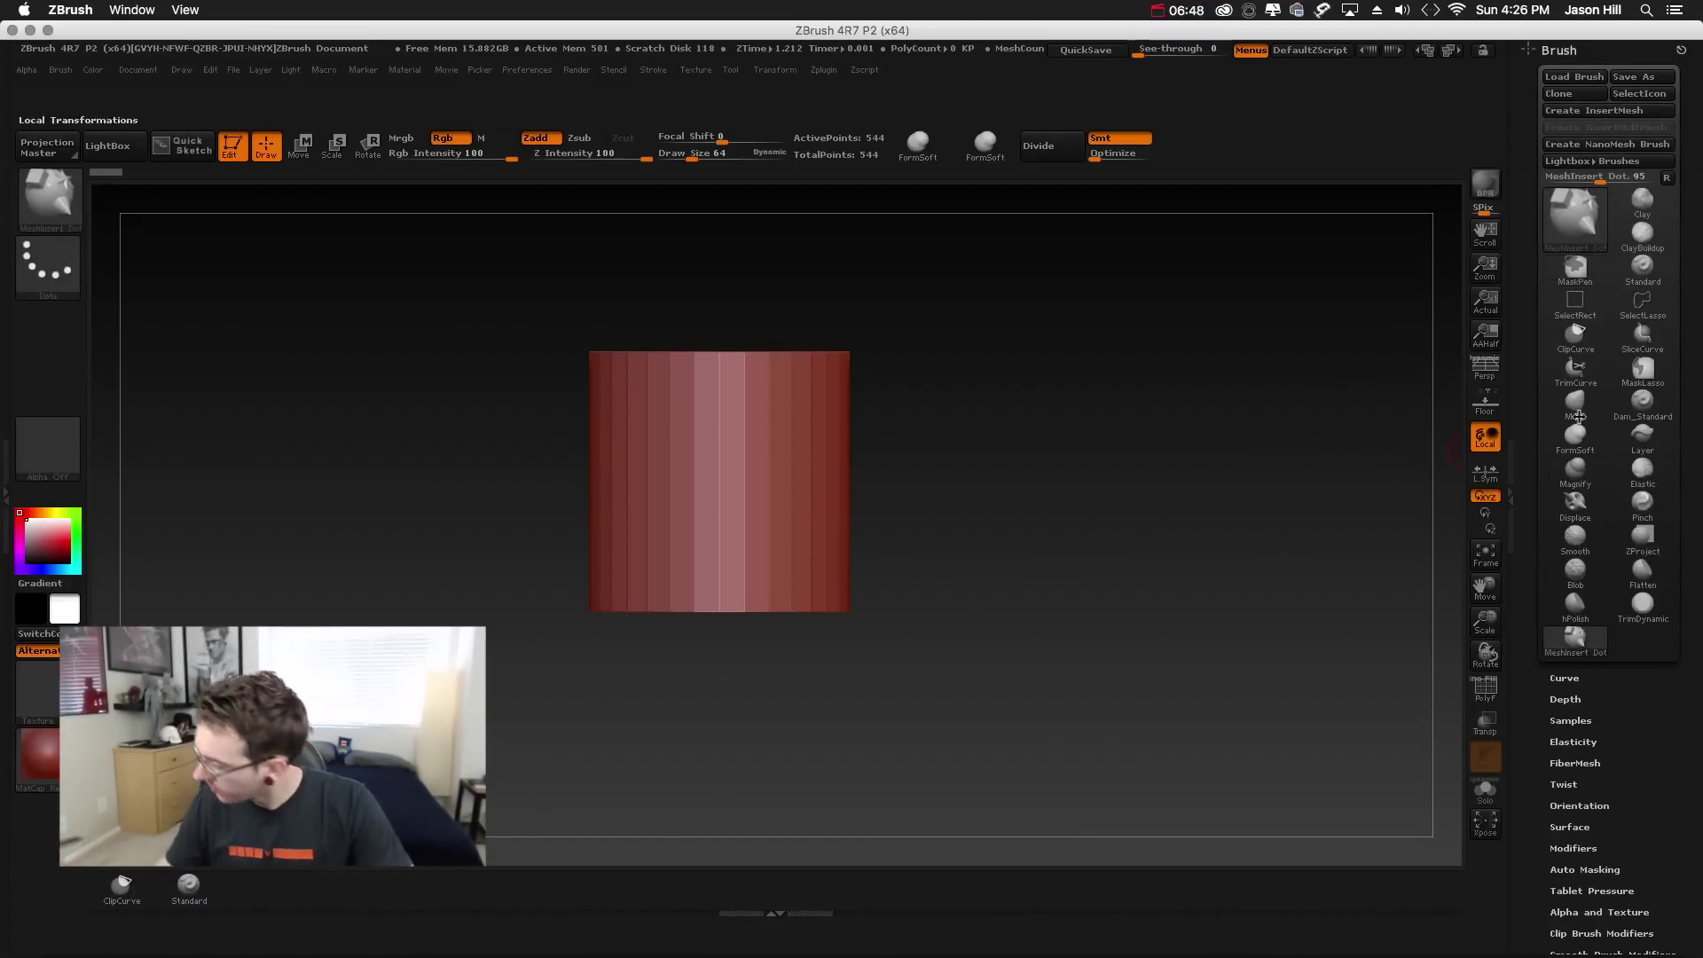
mouse_move(1639, 386)
left_mouse_down("ctrl+alt")
mouse_move(621, 887)
mouse_move(257, 887)
left_mouse_up("ctrl+alt")
left_click(1576, 404)
mouse_move(1576, 404)
left_mouse_down("ctrl+alt")
mouse_move(621, 886)
mouse_move(317, 914)
left_mouse_up("ctrl+alt")
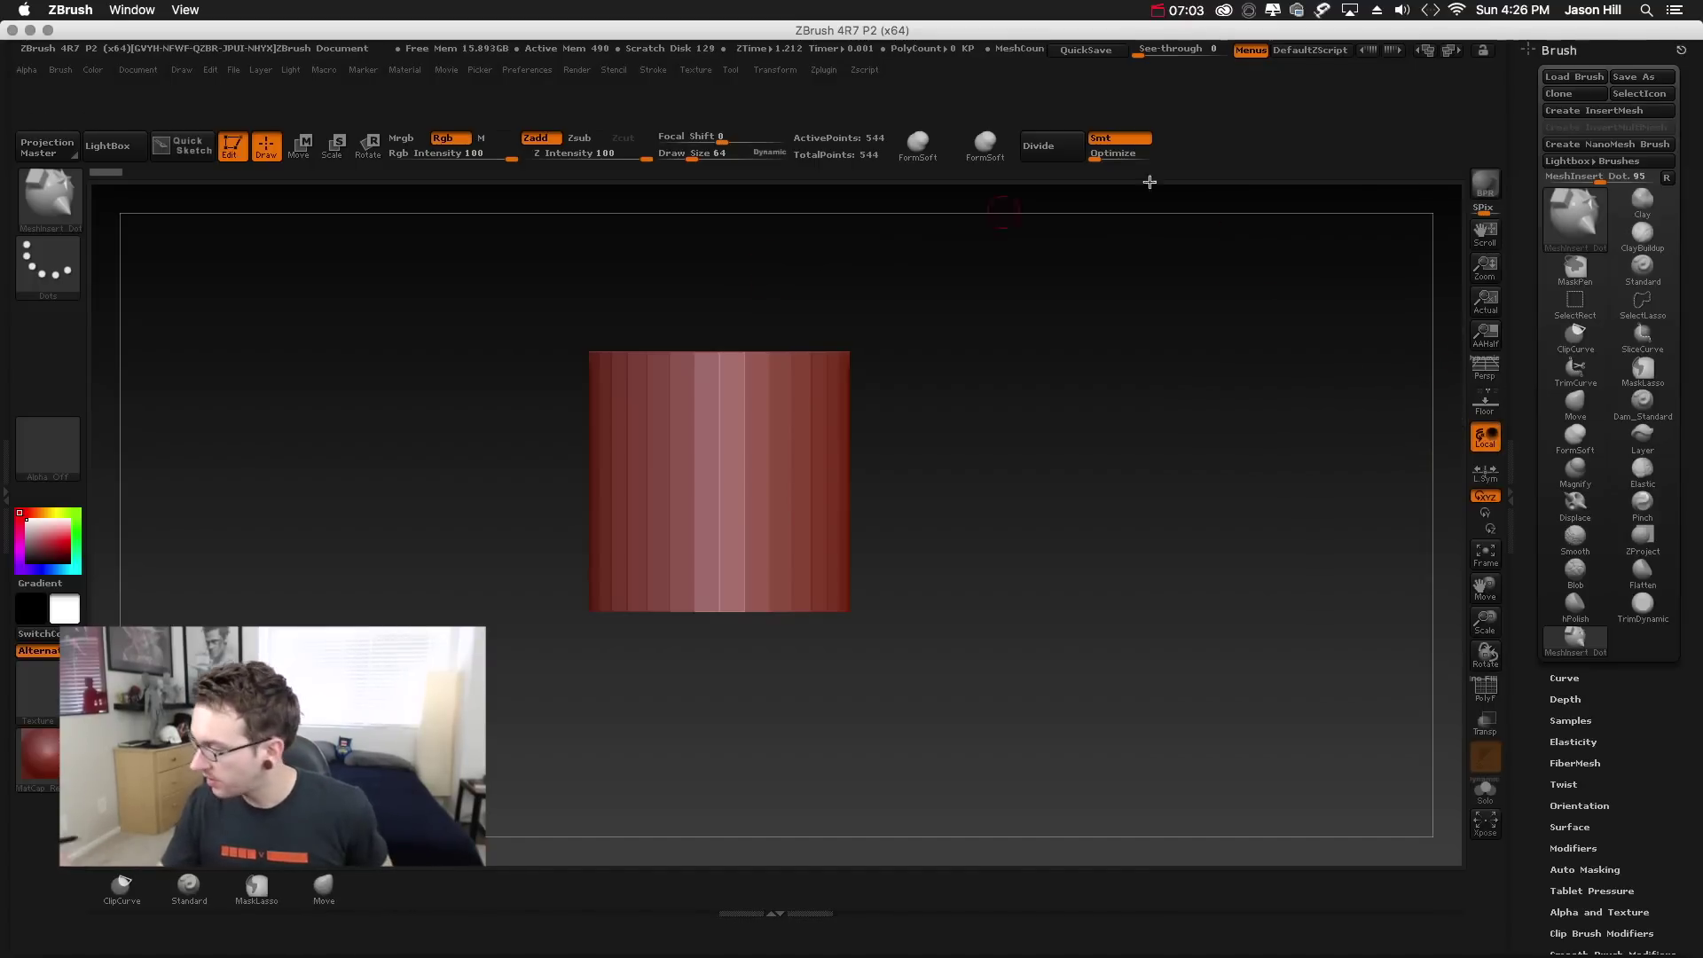
- Open the save dialog for the user interface configuration and browse to the ZStartup folder
left_click(595, 71)
left_click(527, 69)
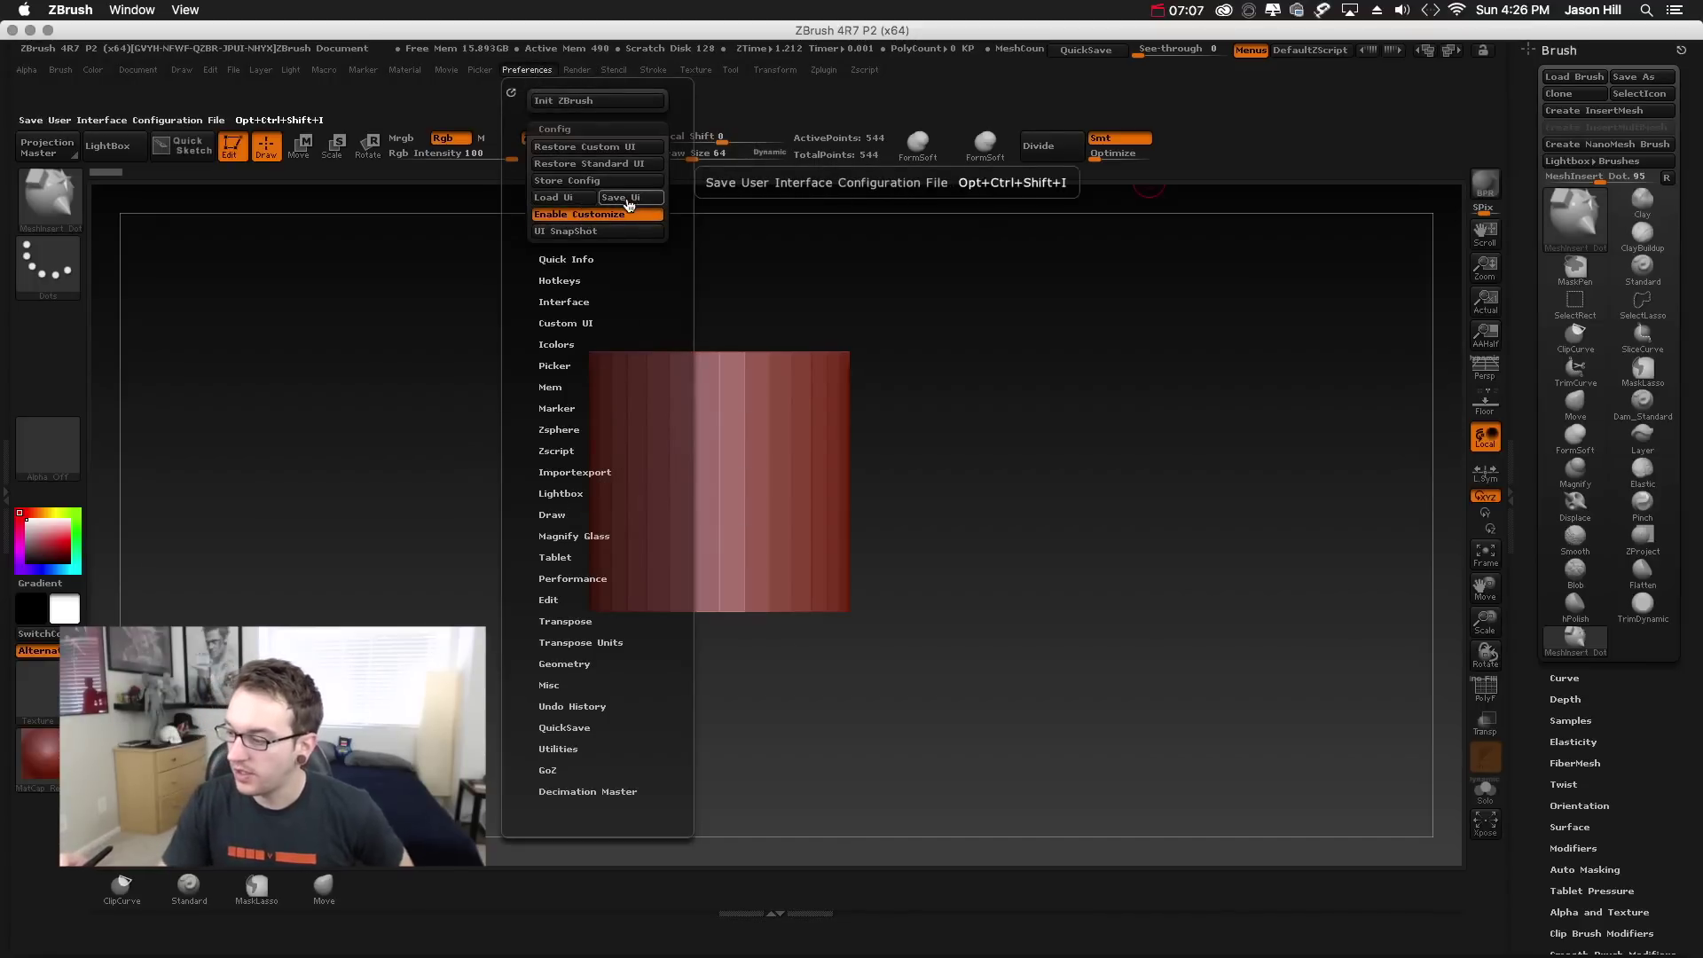
left_click(630, 197)
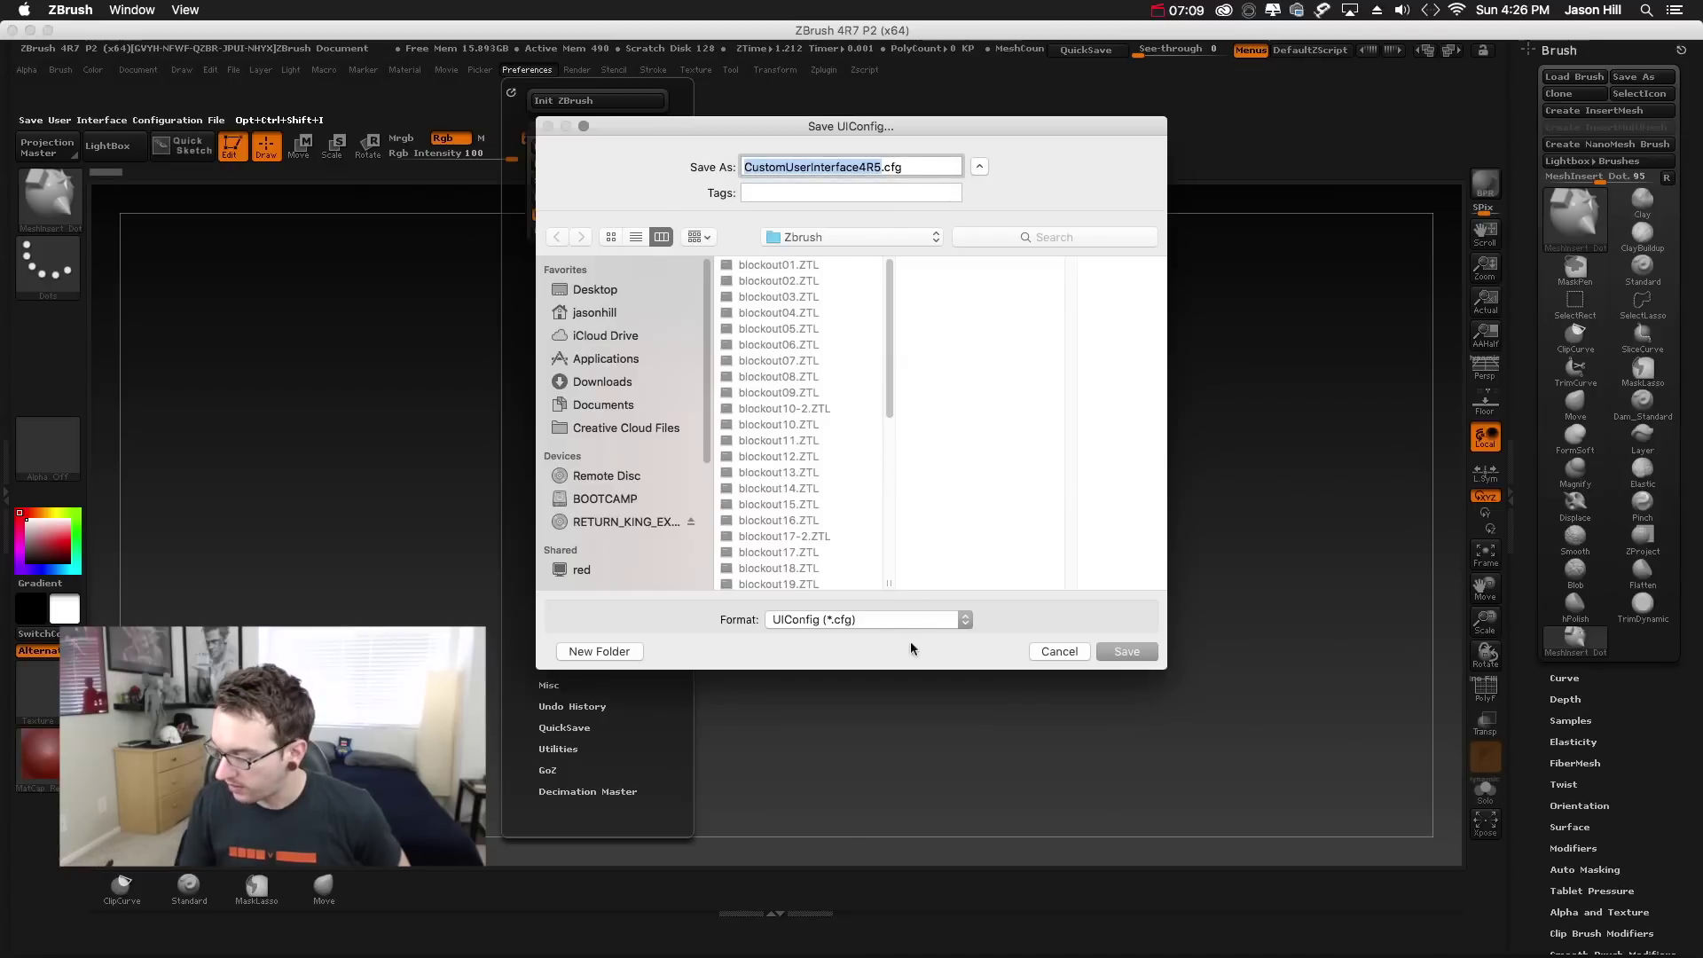
scroll(889, 461, "down", 5)
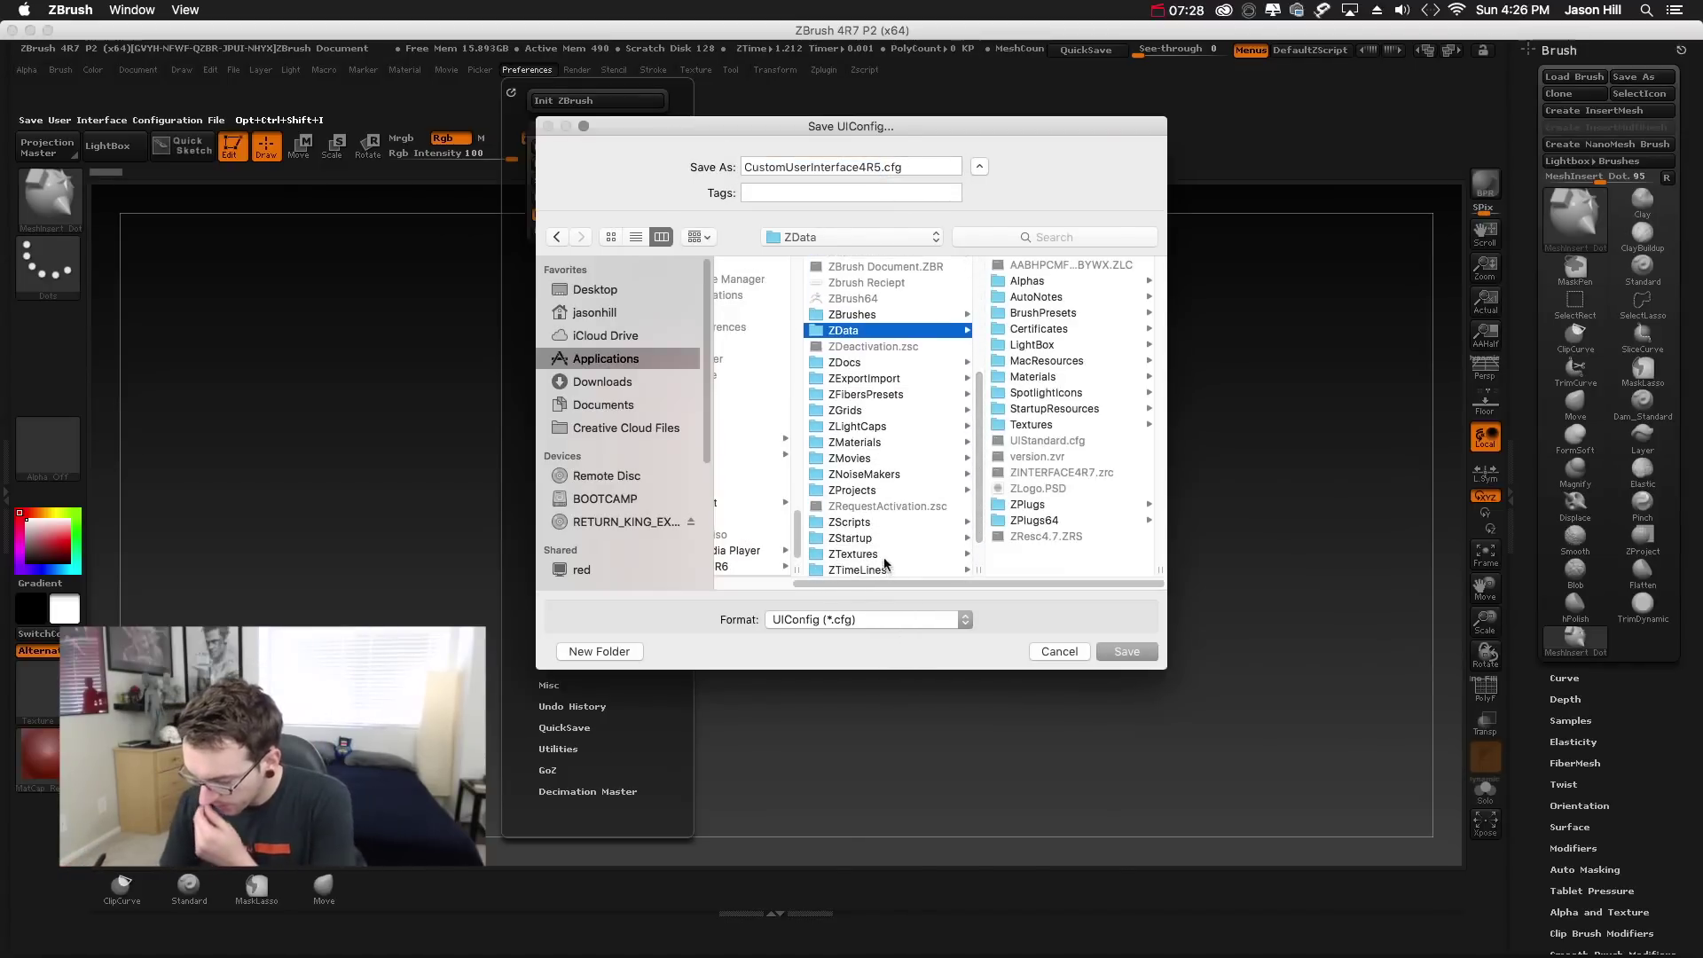
left_click(878, 538)
left_click(1080, 443)
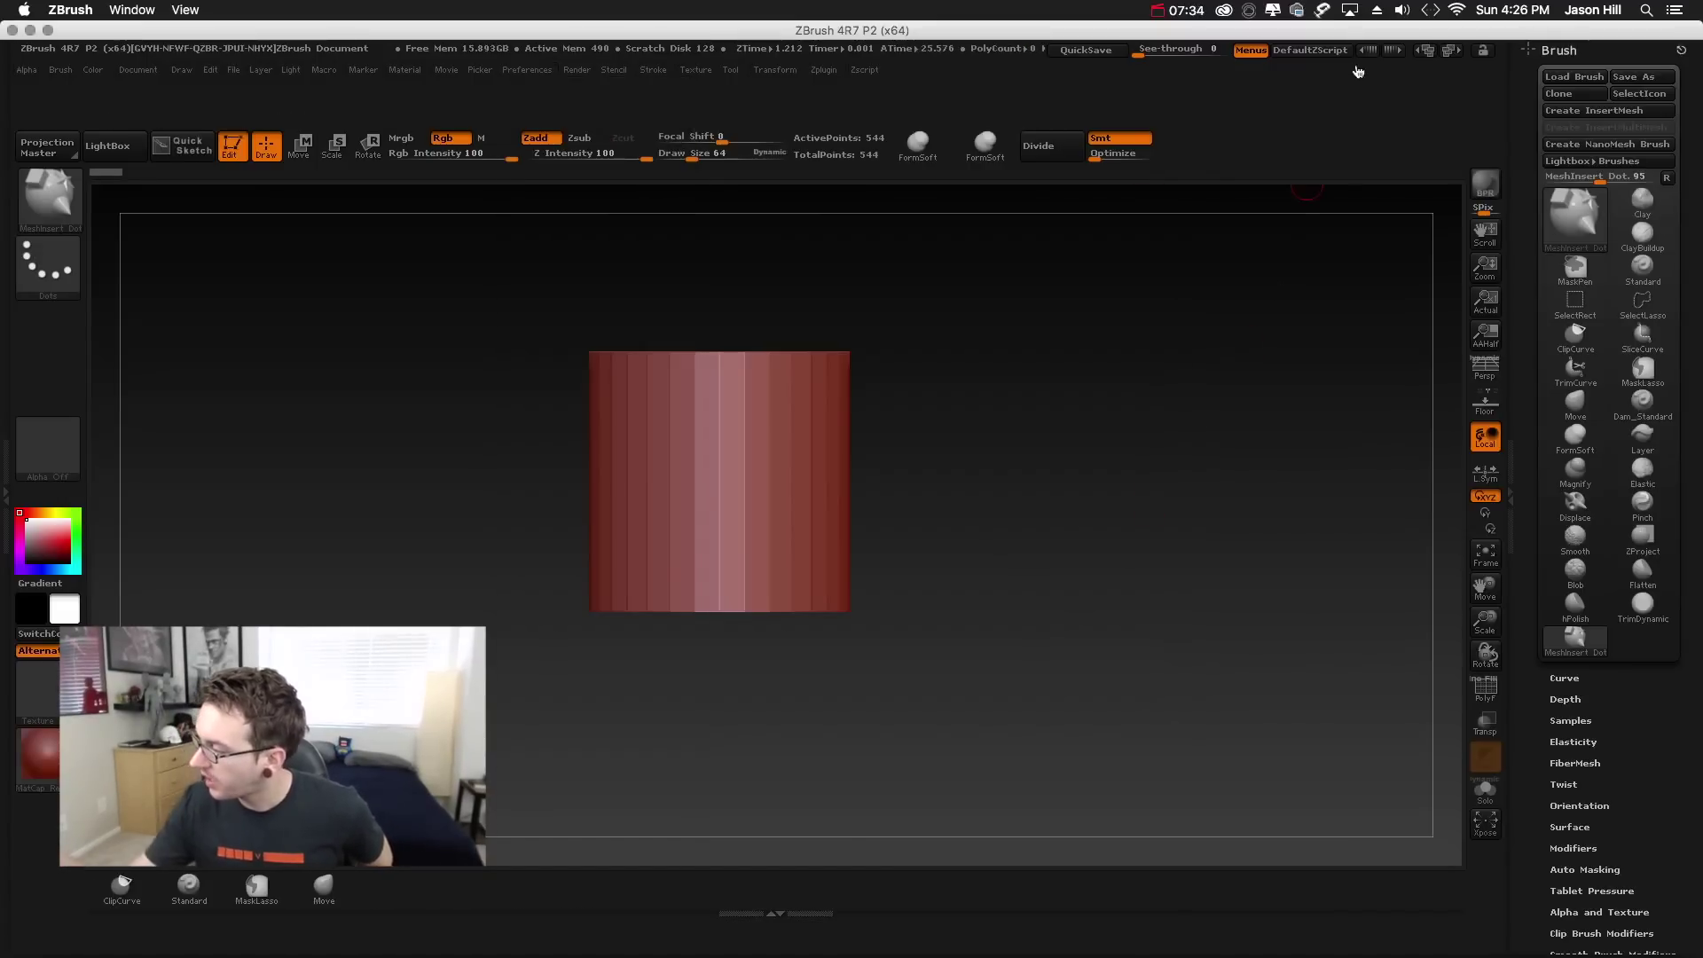
- Load the next interface layout and cycle through the interface color schemes to Z3.1_Green
left_click(1448, 51)
left_click(1394, 51)
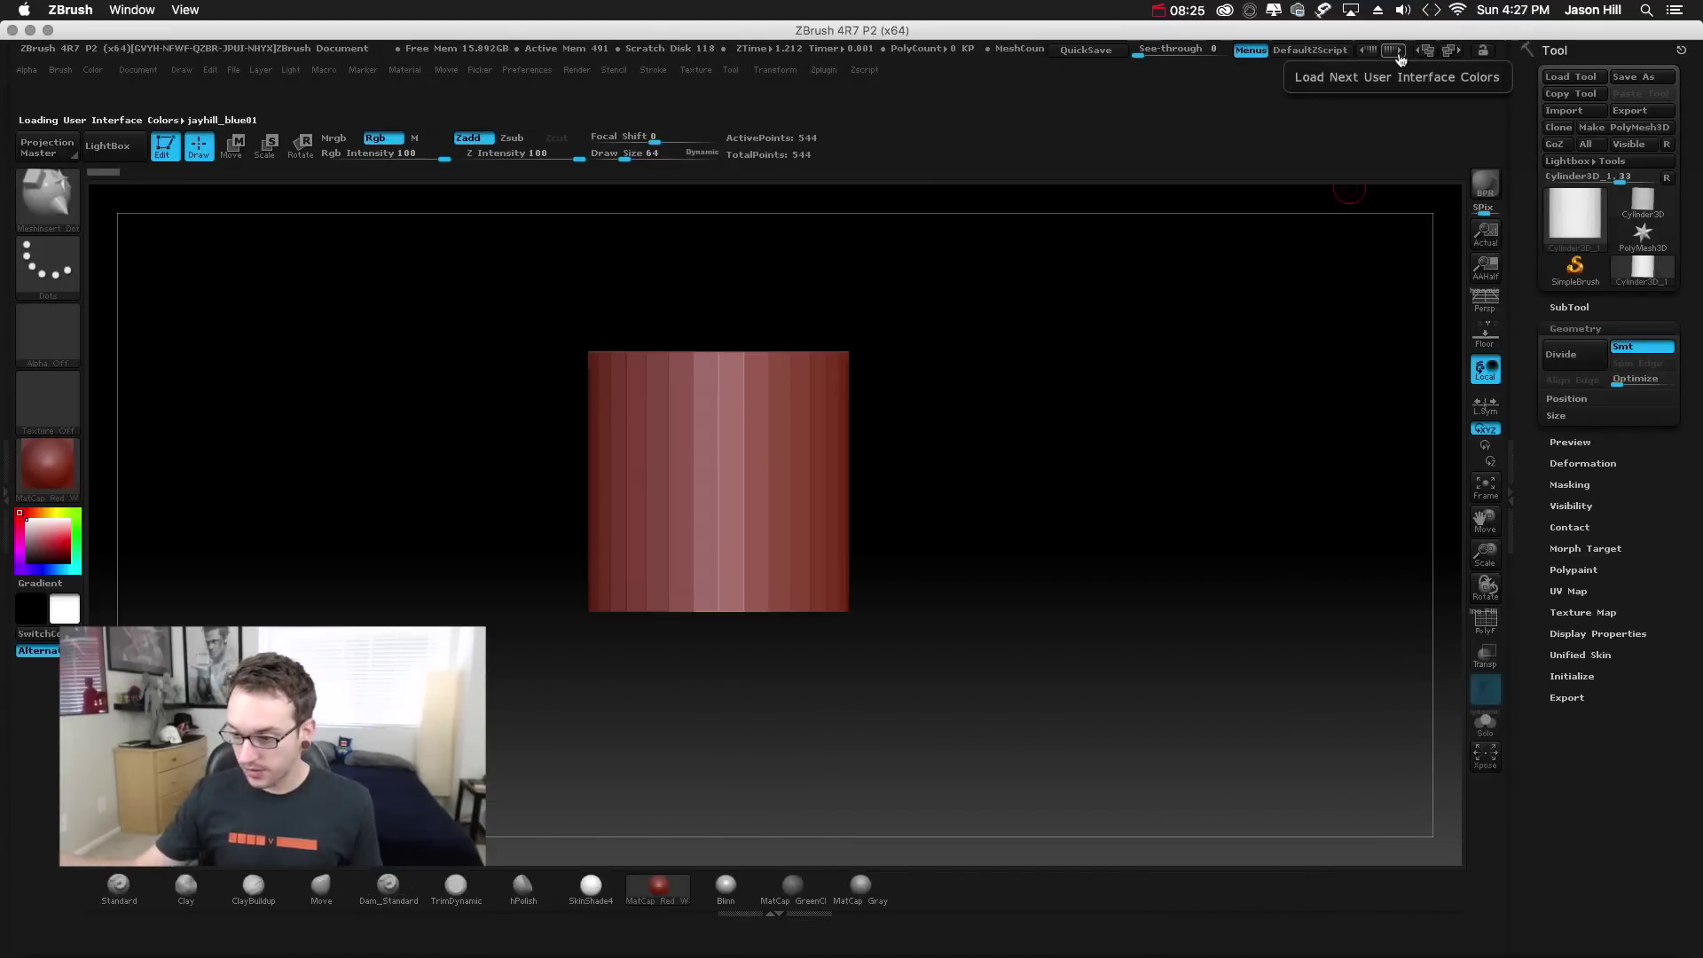
left_click(1395, 51)
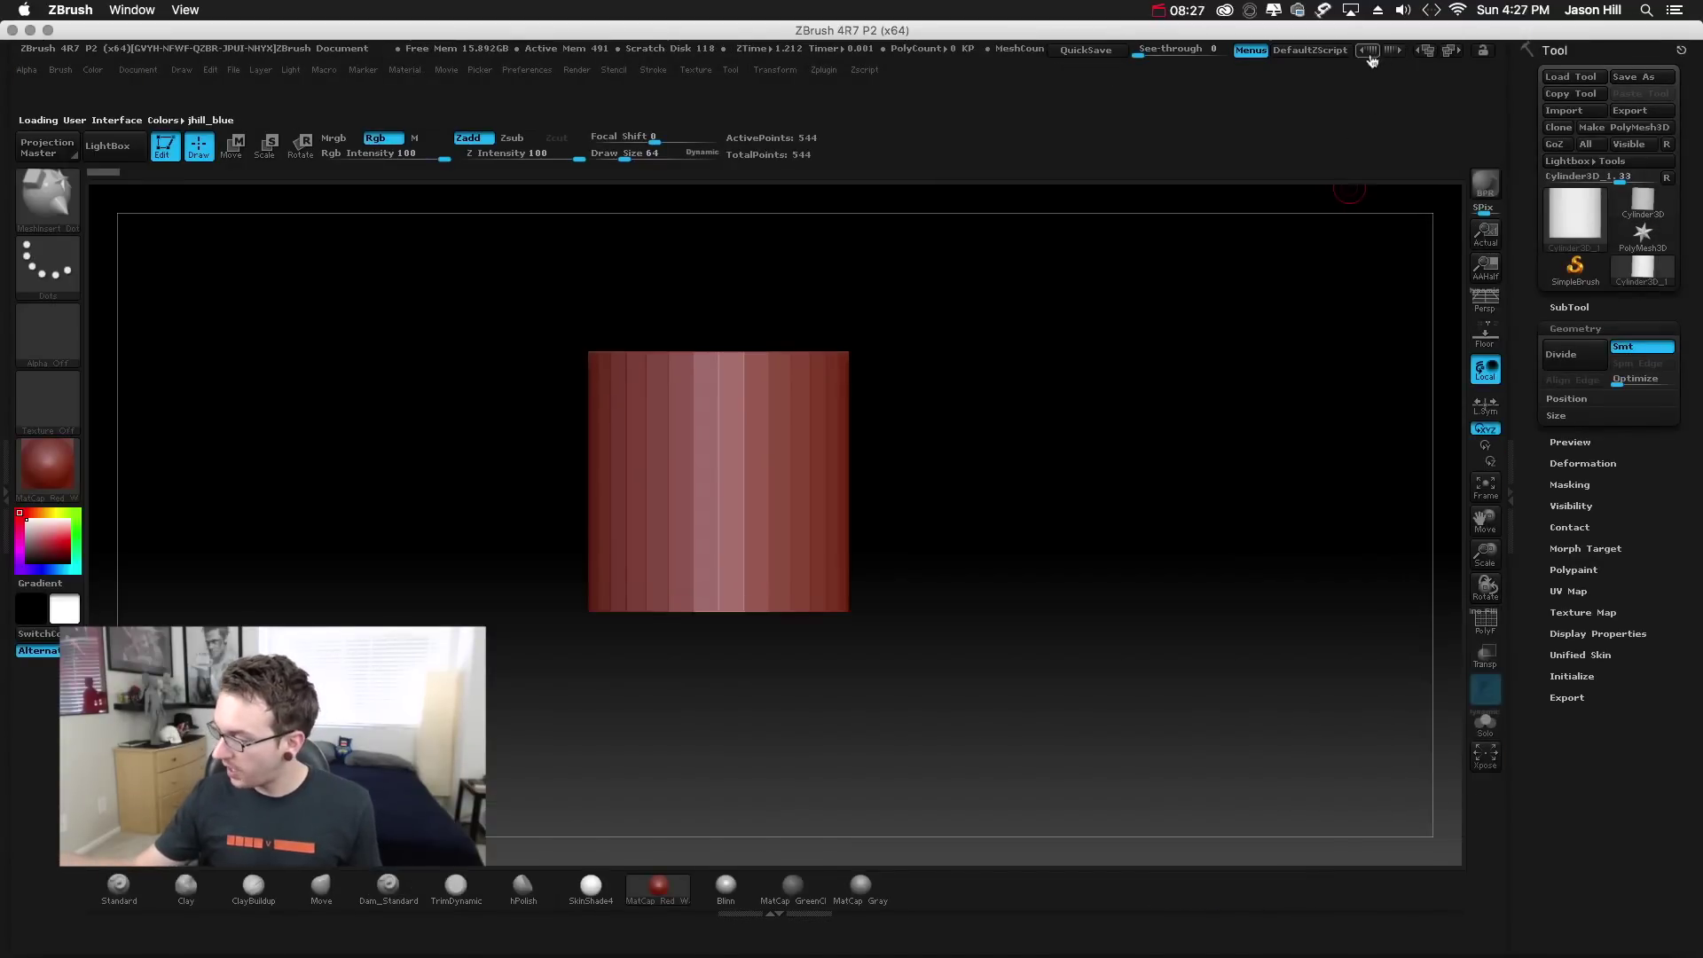
left_click(1370, 53)
left_click(1371, 53)
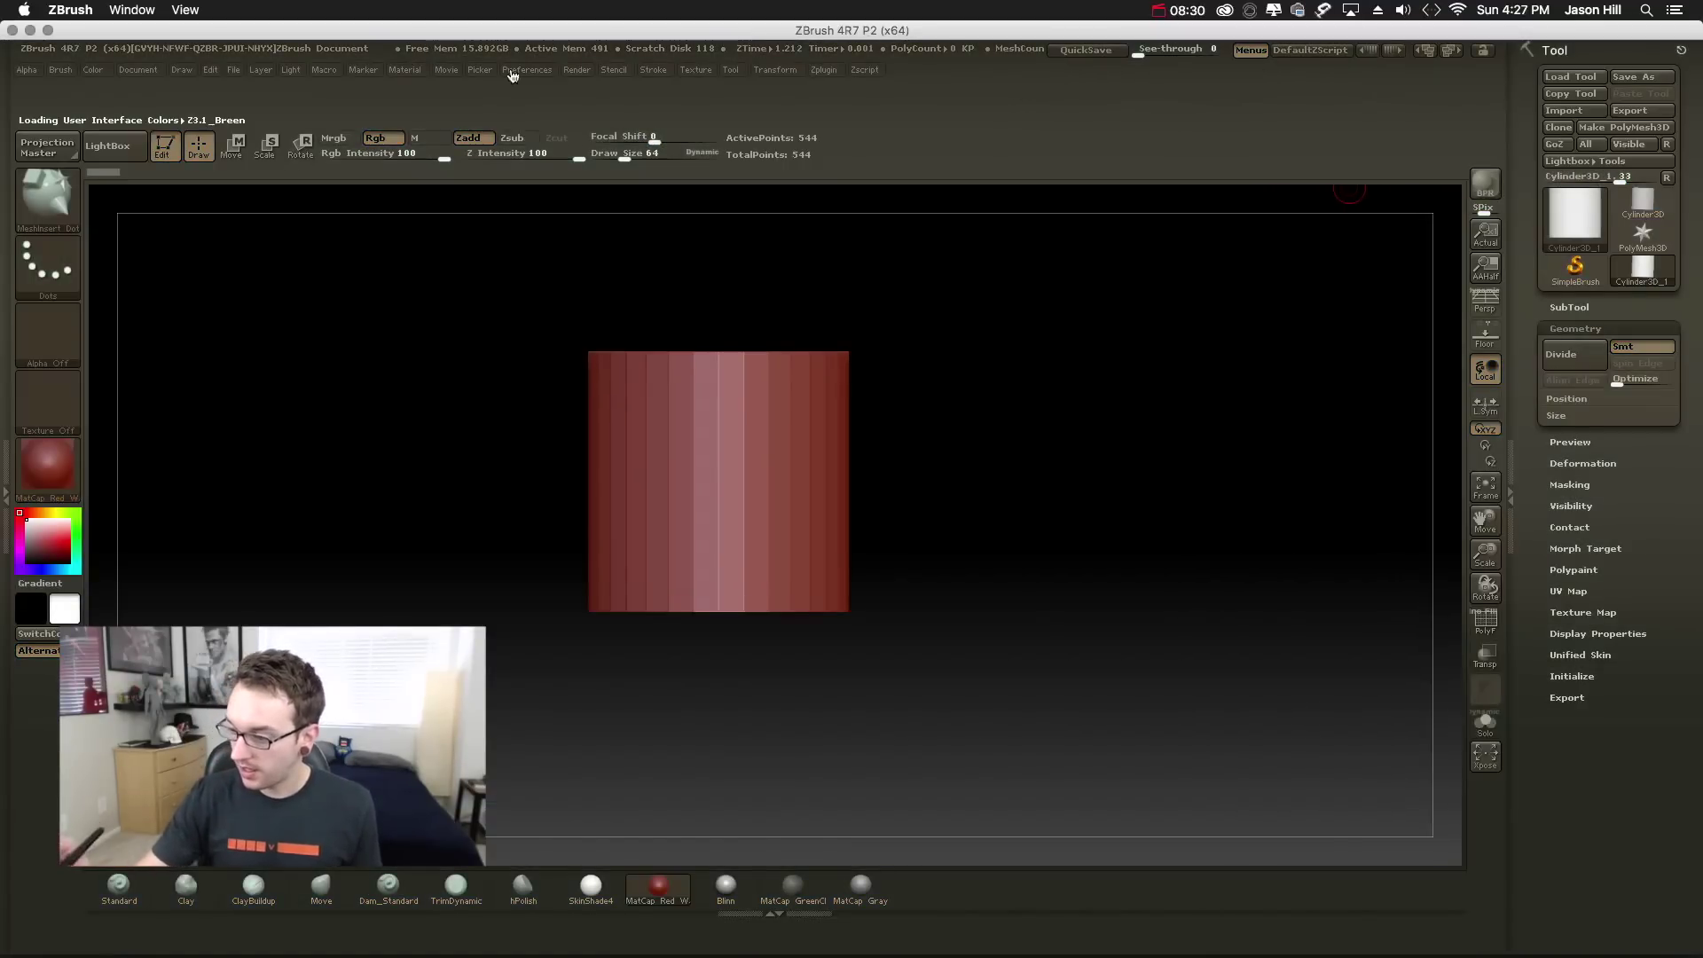
- Change the Sl2 slider button color to yellow in the Icolors interface color preferences
left_click(526, 70)
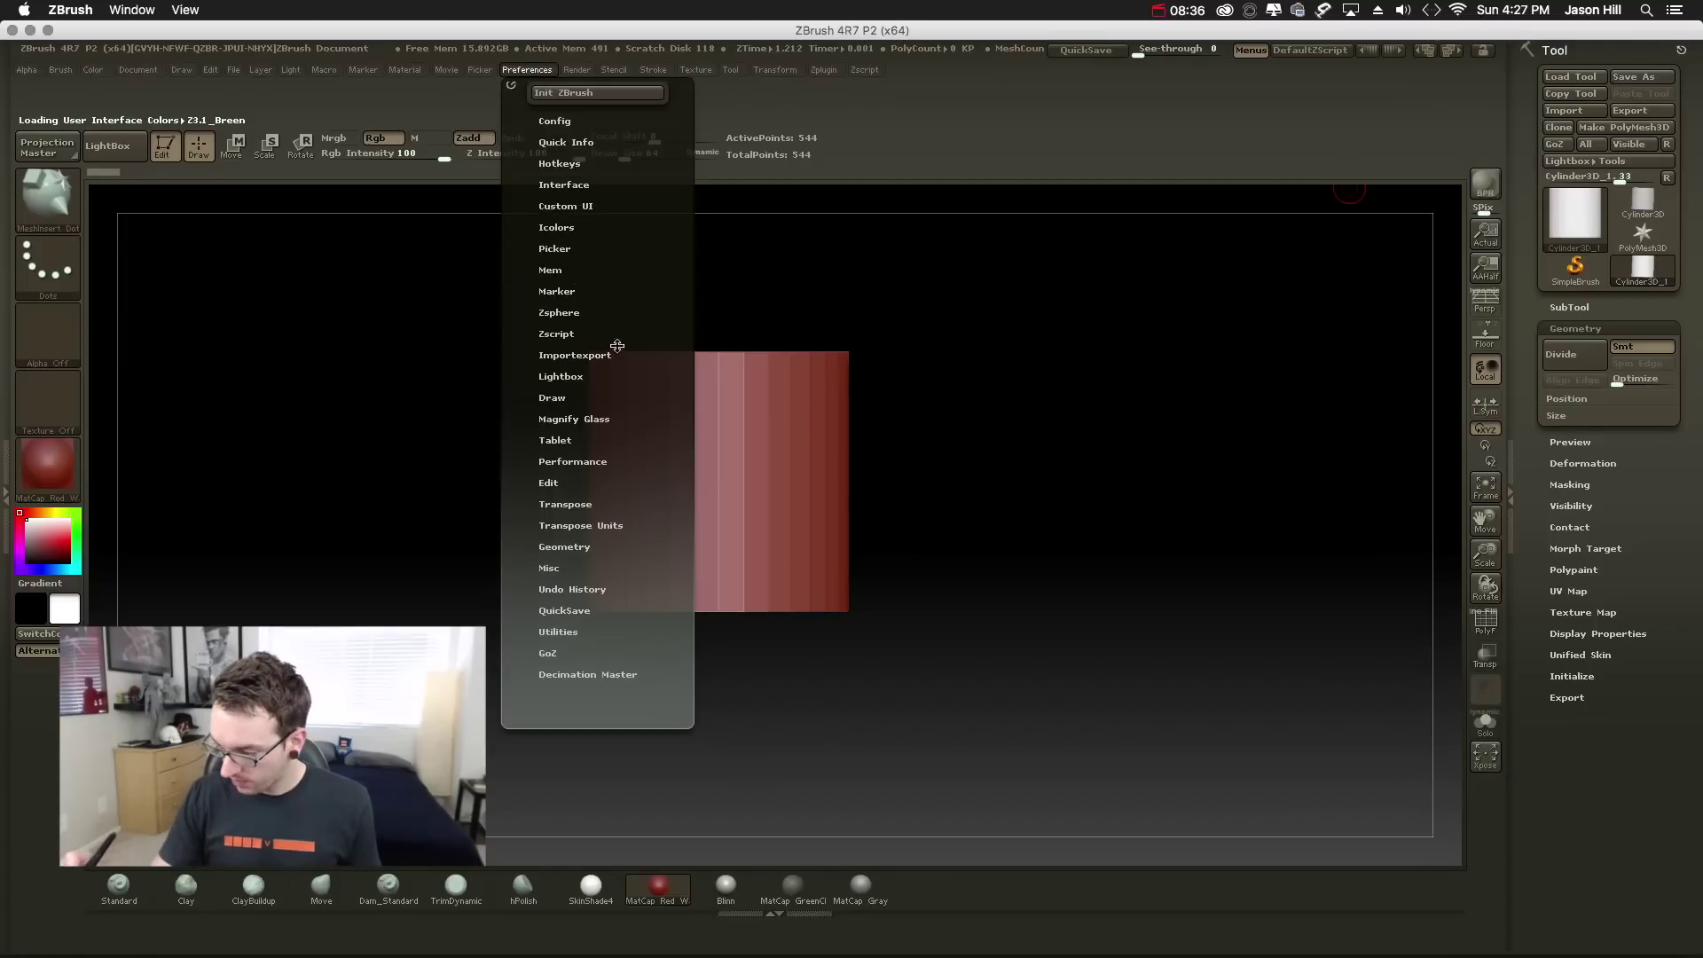
left_click(558, 228)
scroll(672, 370, "down", 5)
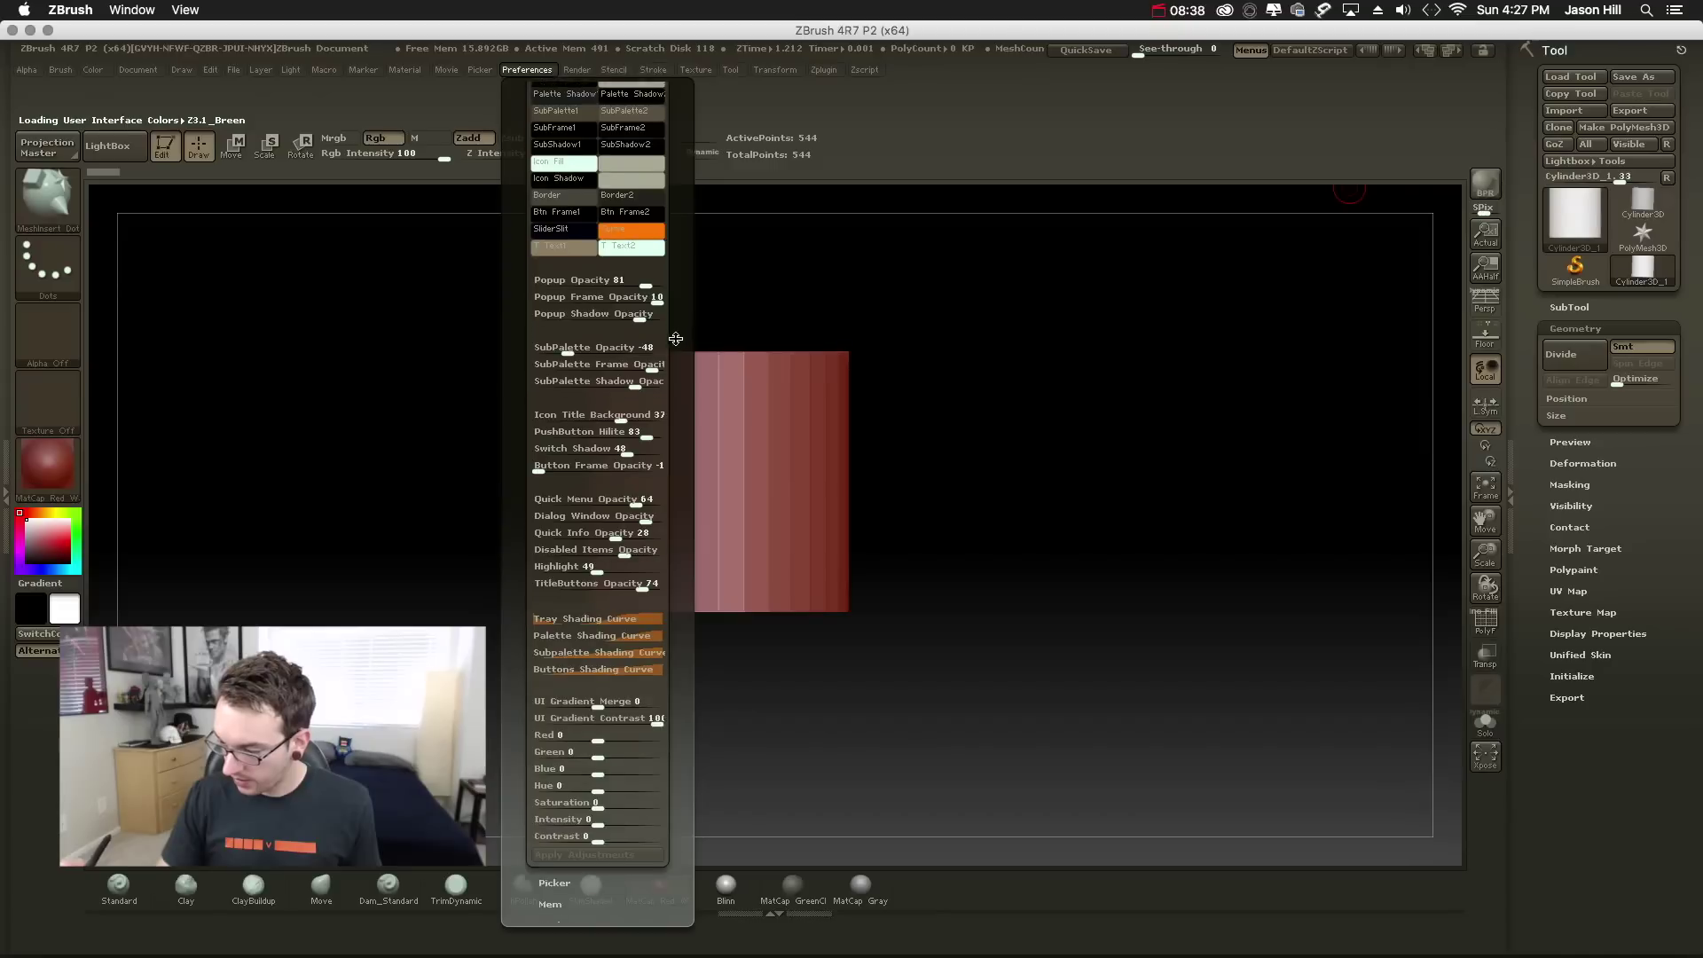
scroll(671, 371, "up", 5)
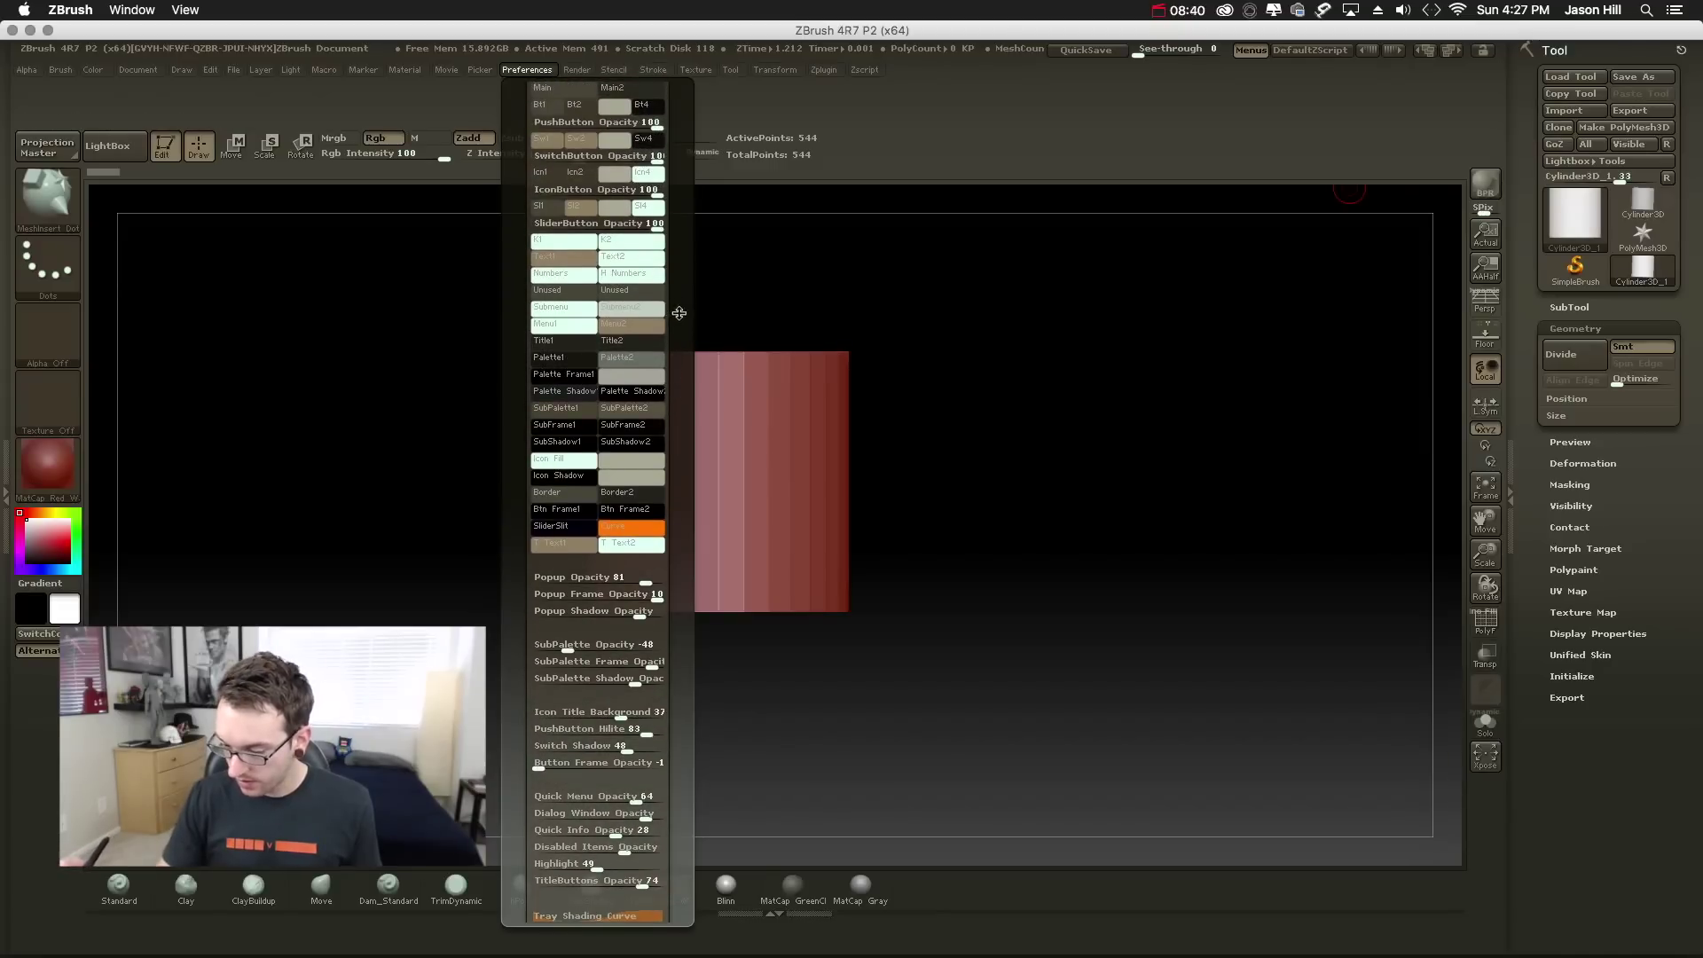
left_click(576, 232)
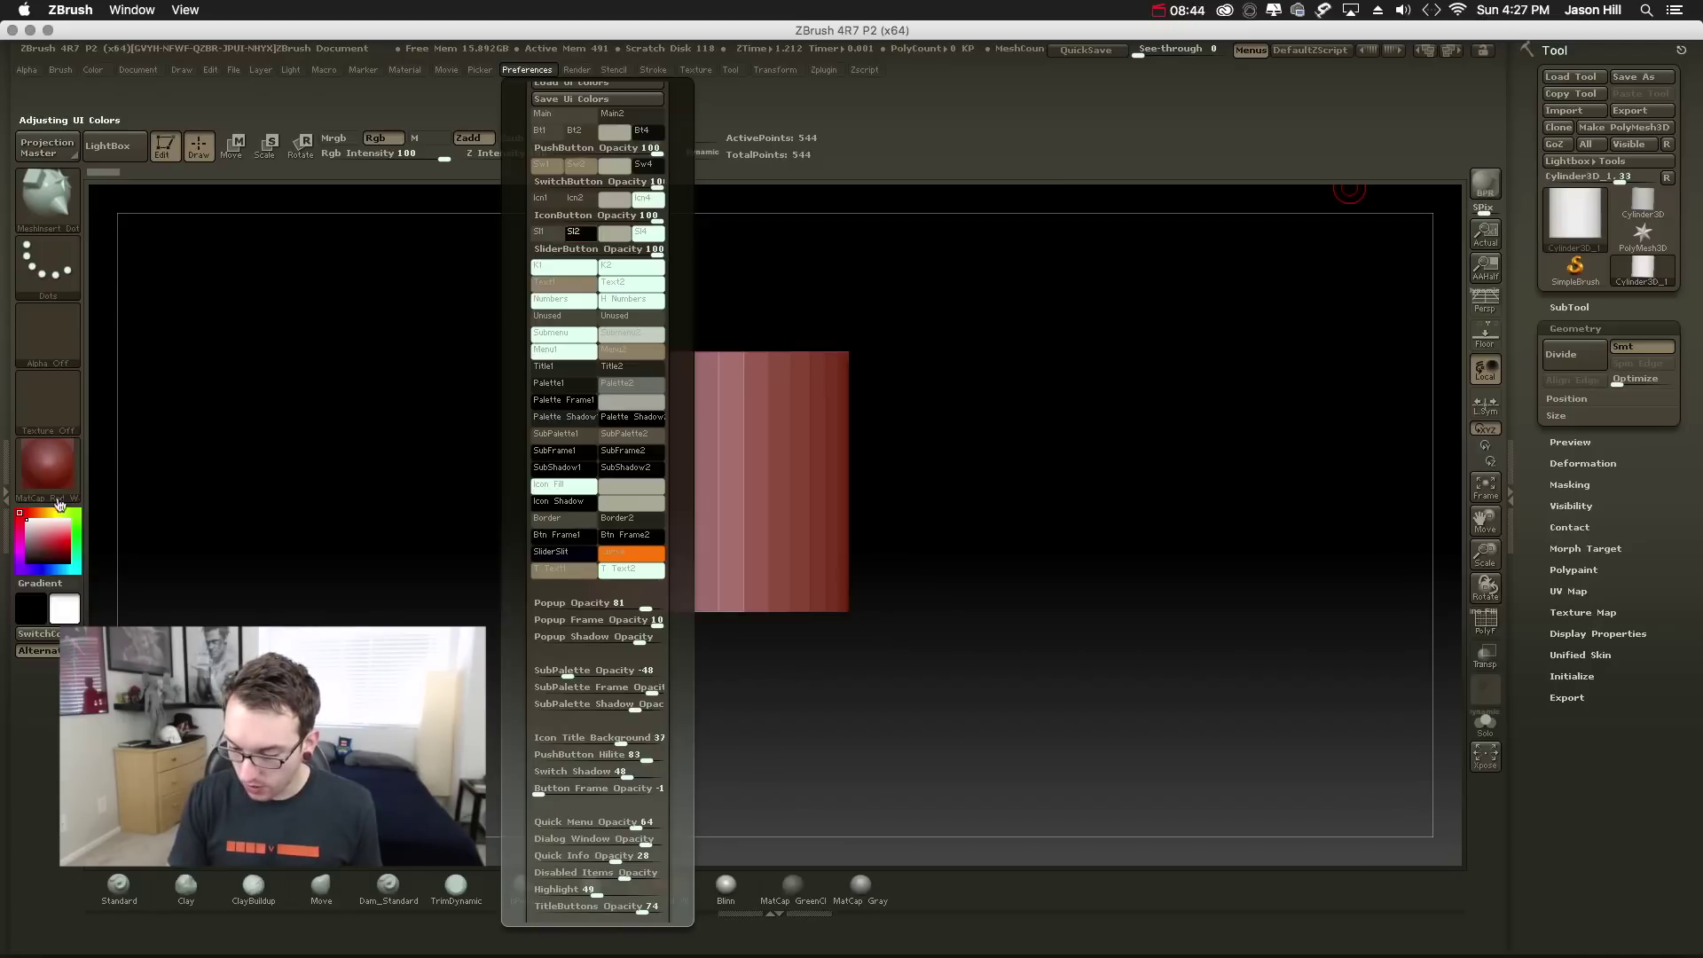
left_click(77, 525)
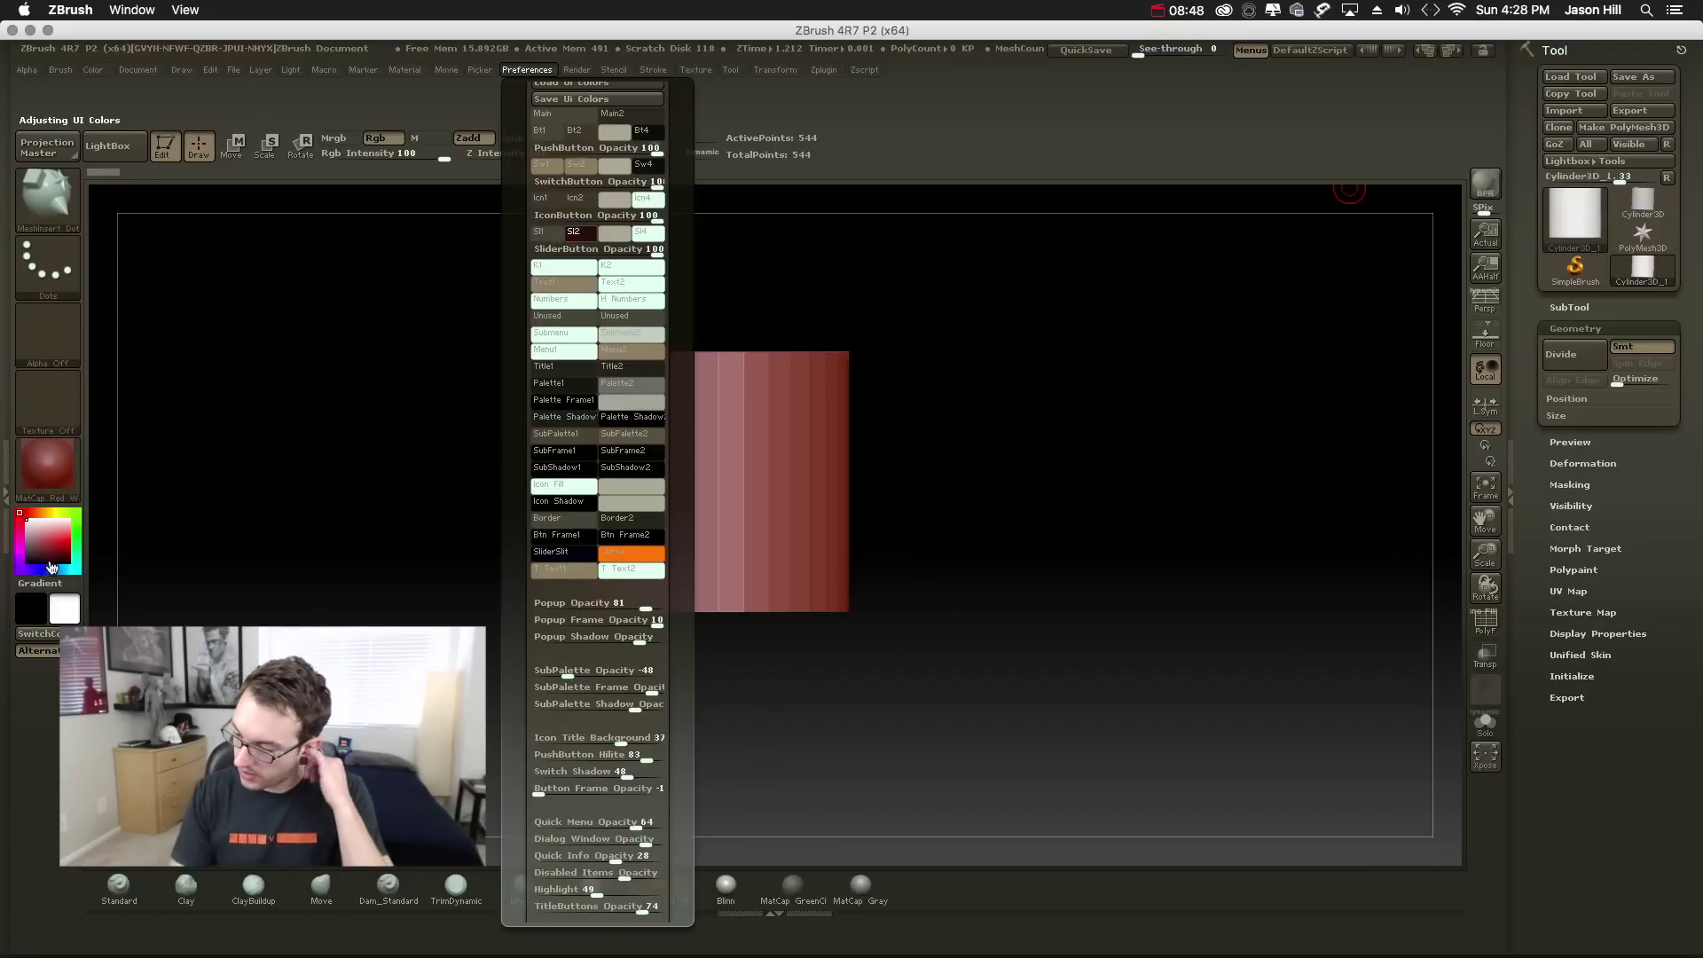
left_click(60, 508)
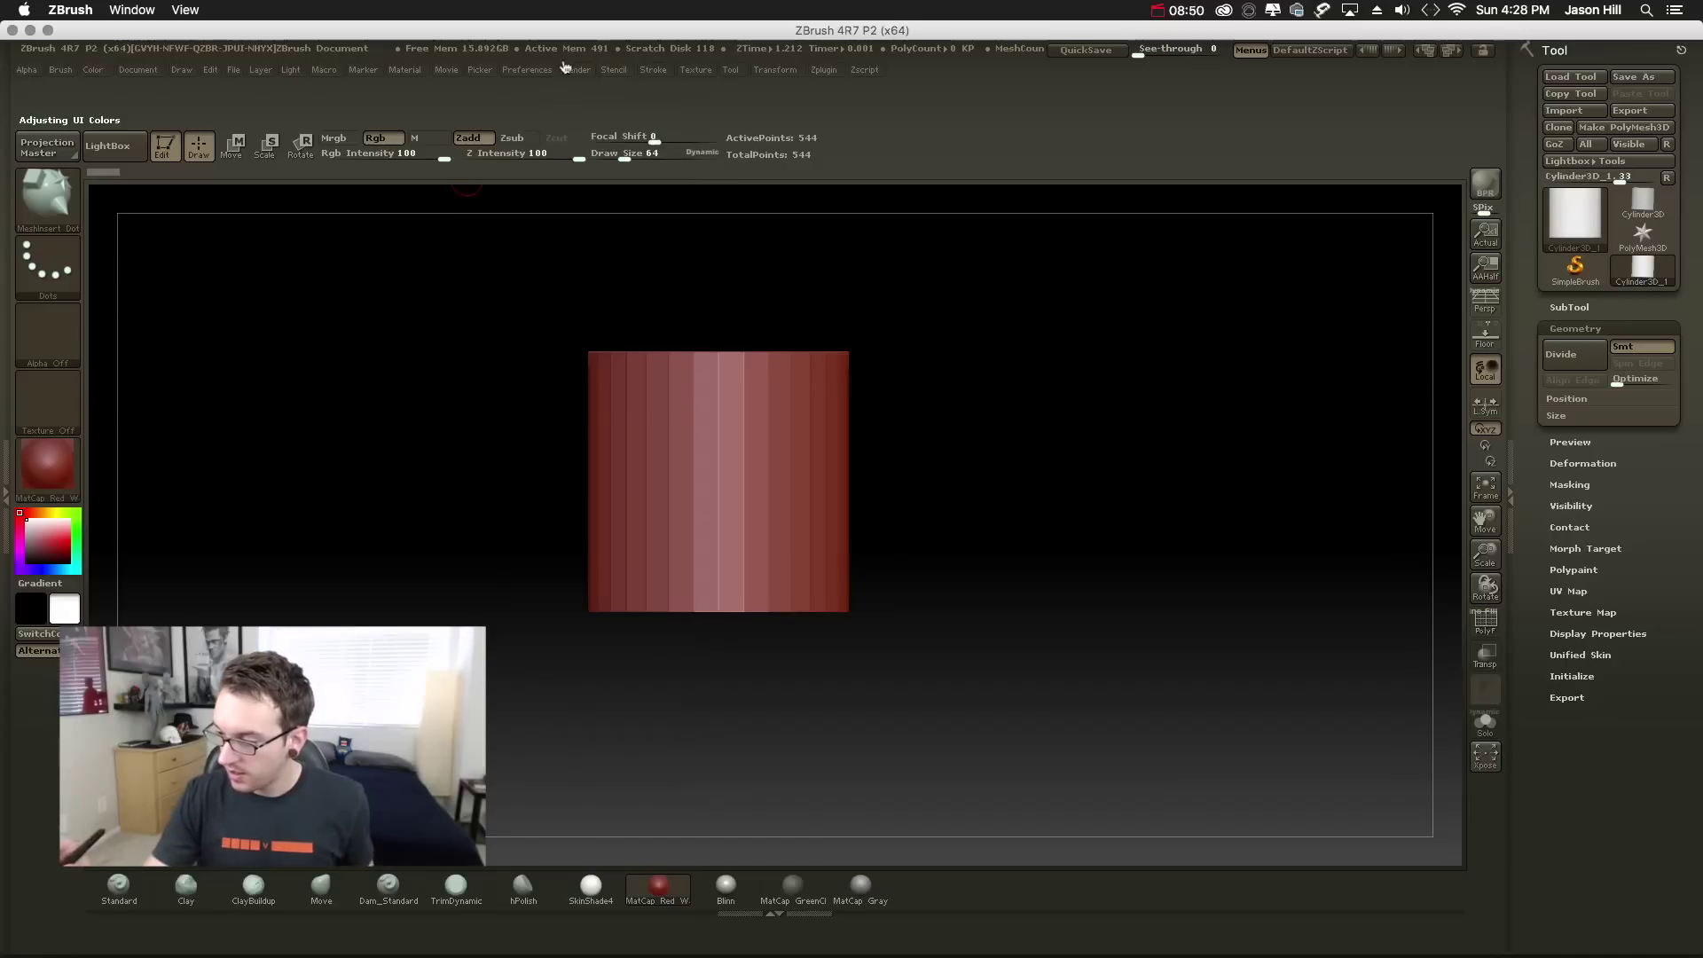
- Open the save dialog for the interface colors and browse to the UserInterfaceColors folder inside ZStartup
left_click(548, 71)
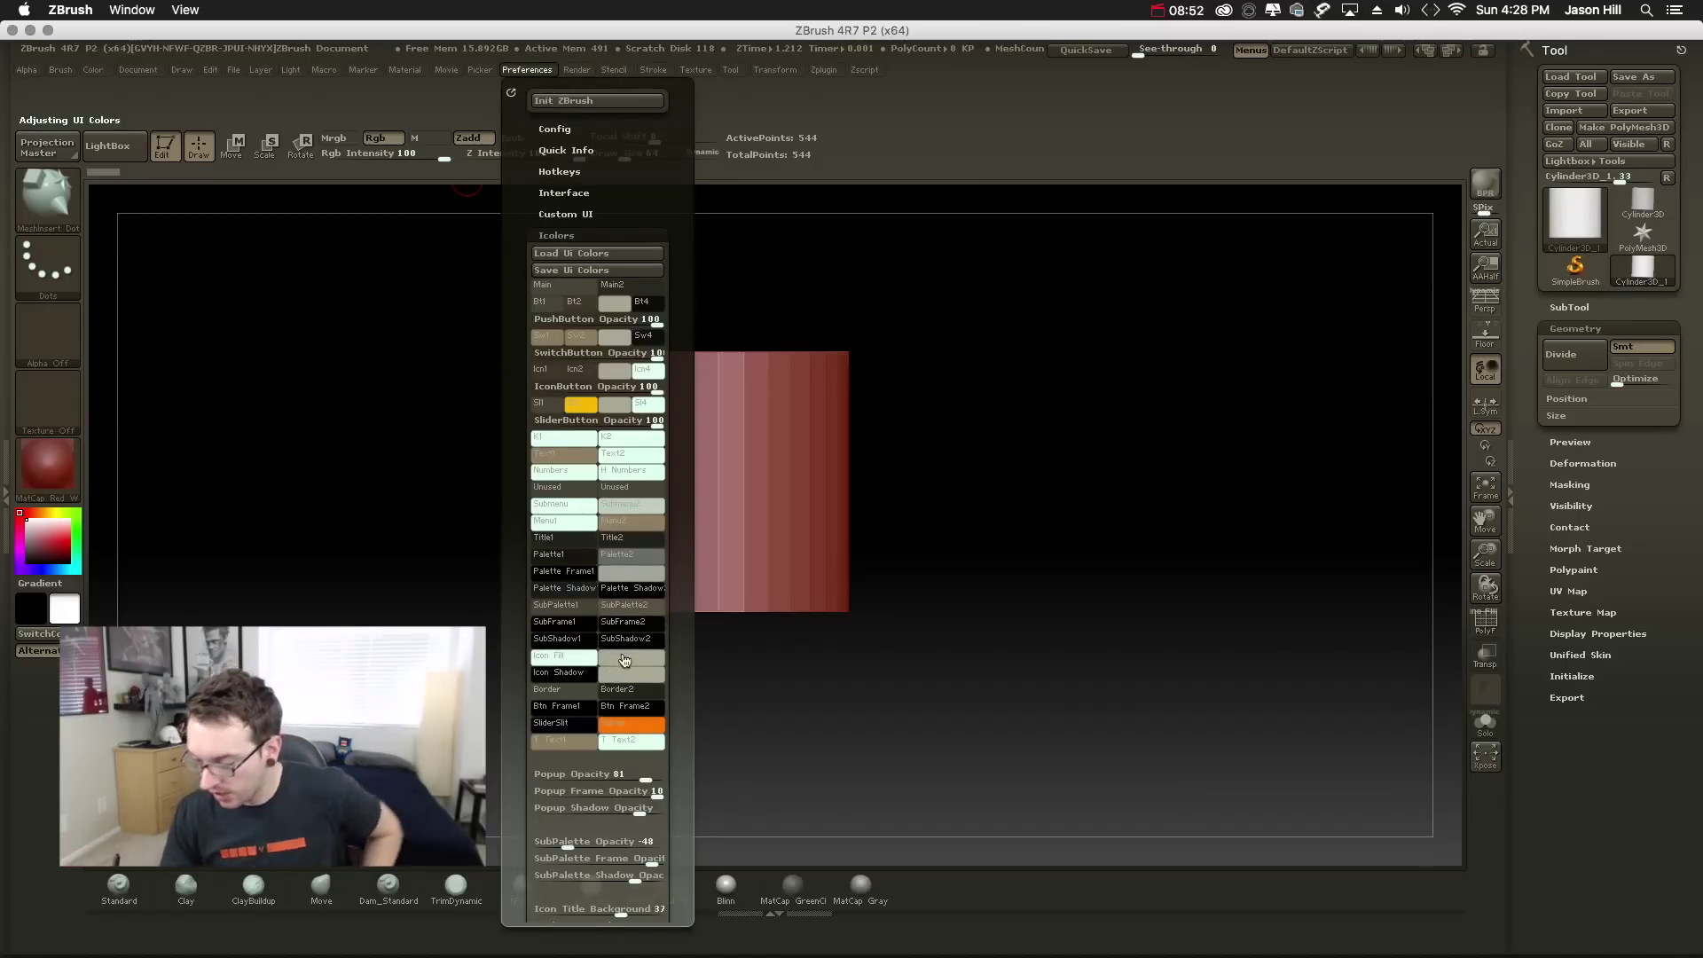
left_click_drag(670, 677, 681, 581)
scroll(680, 603, "down", 5)
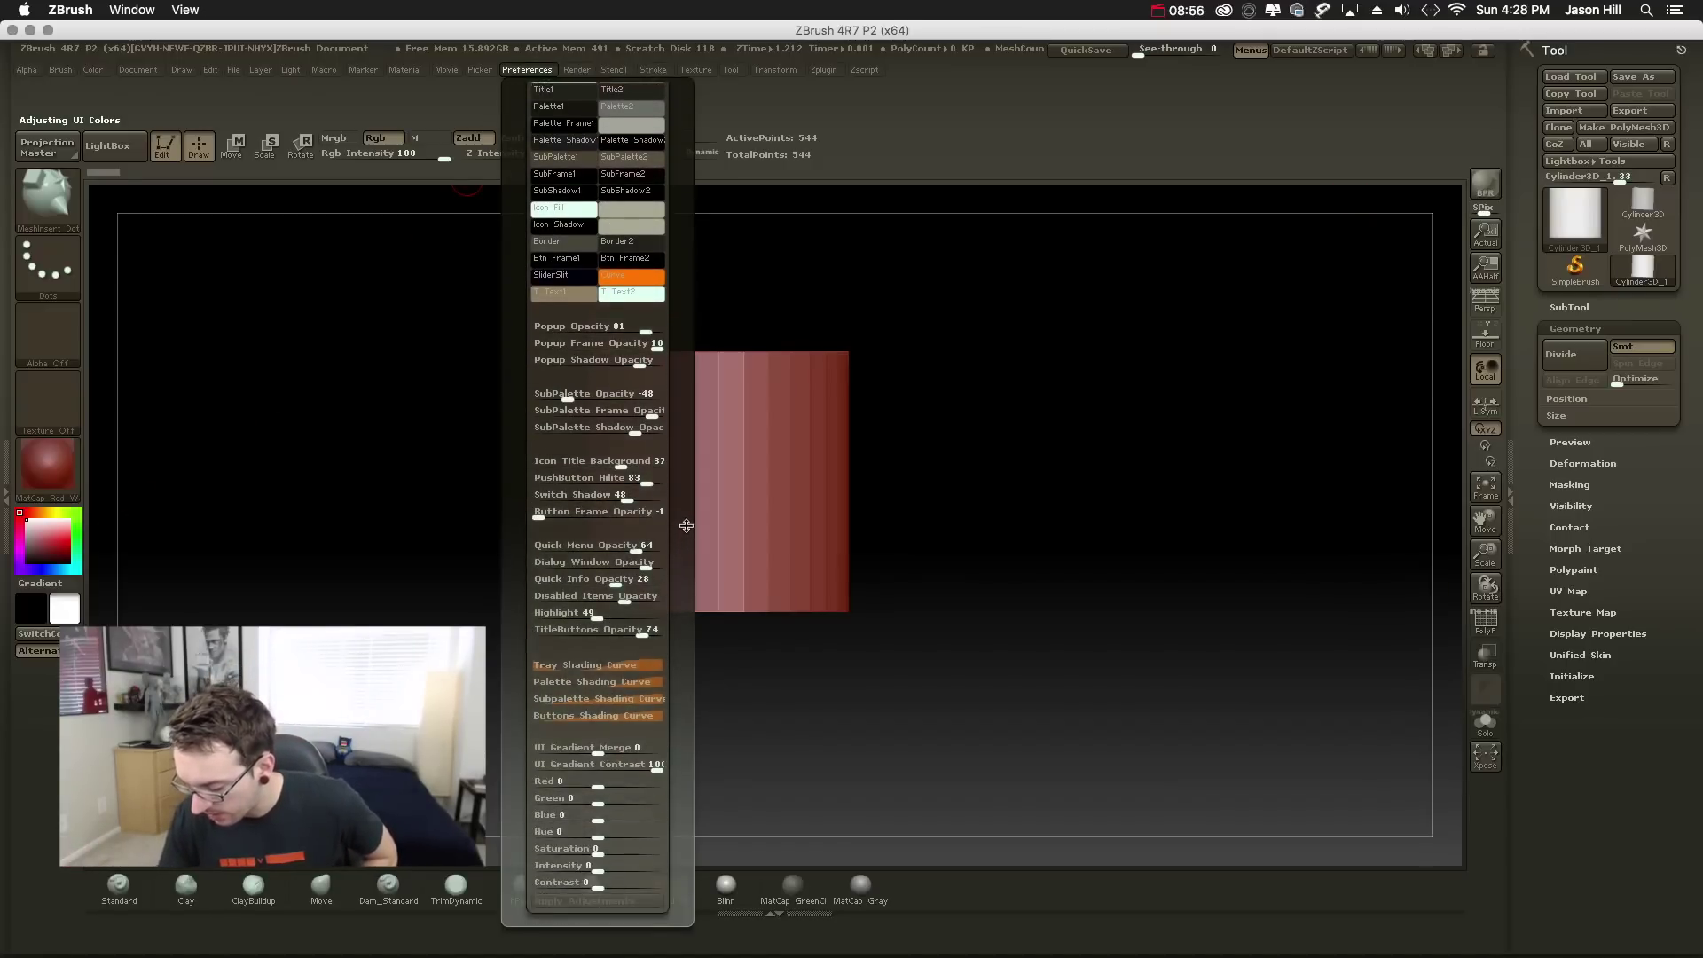
scroll(678, 656, "up", 10)
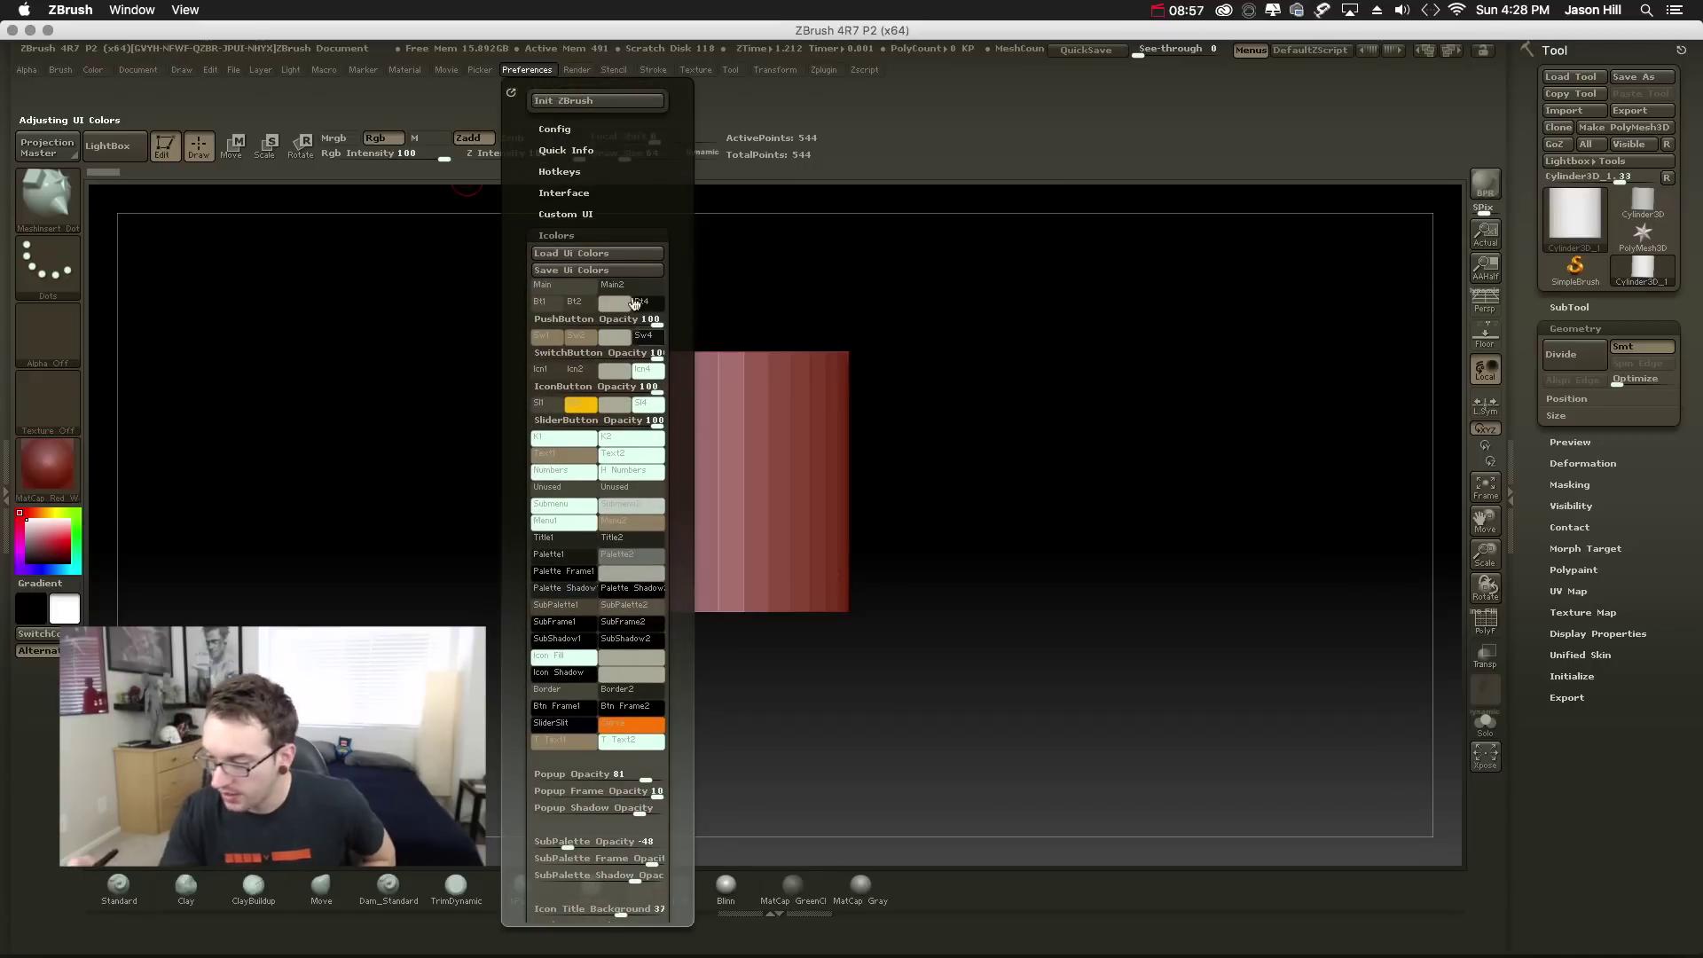
left_click(590, 270)
left_click(882, 237)
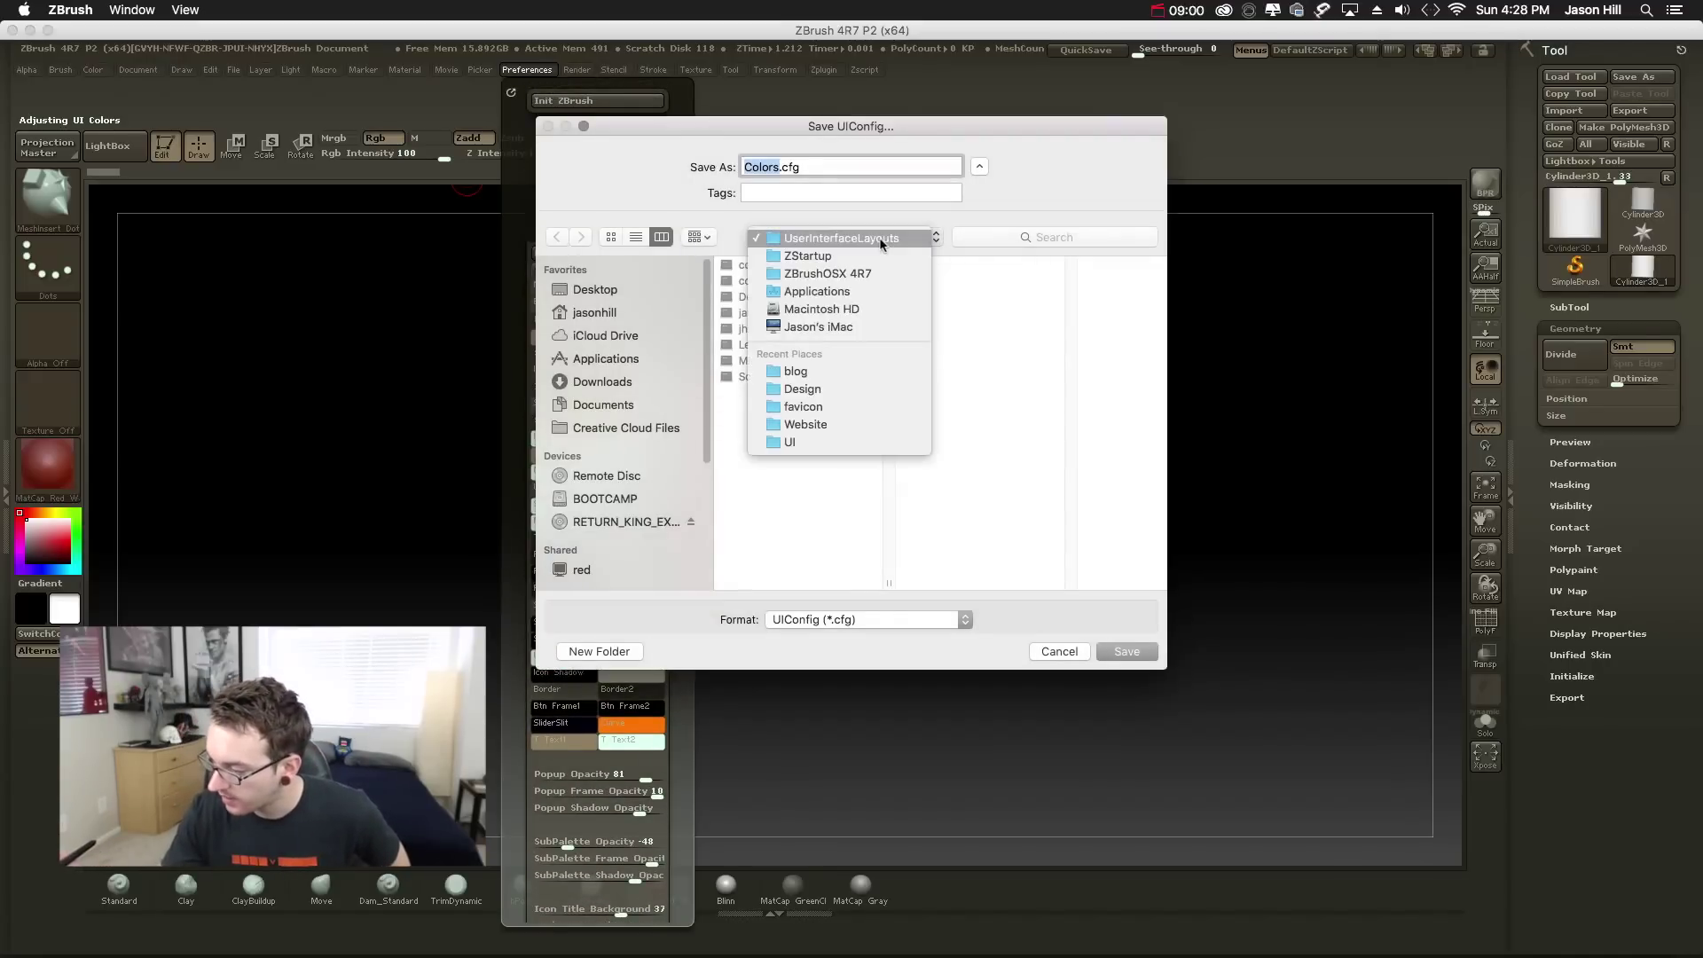
left_click(886, 254)
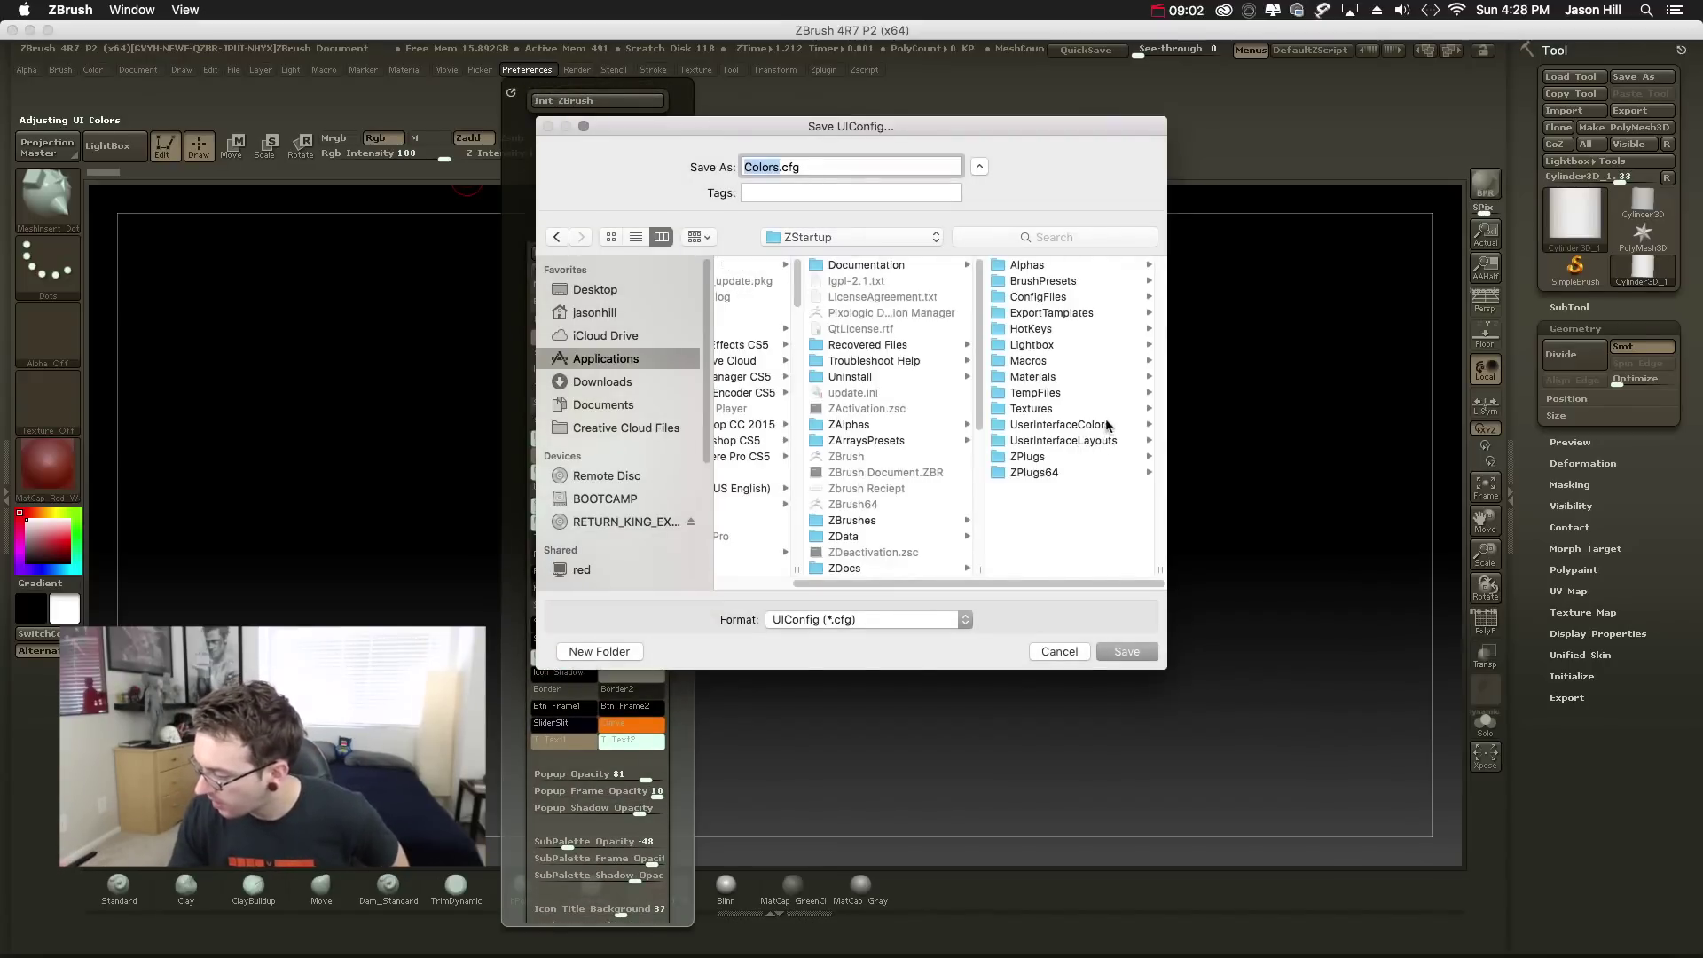
left_click(1060, 425)
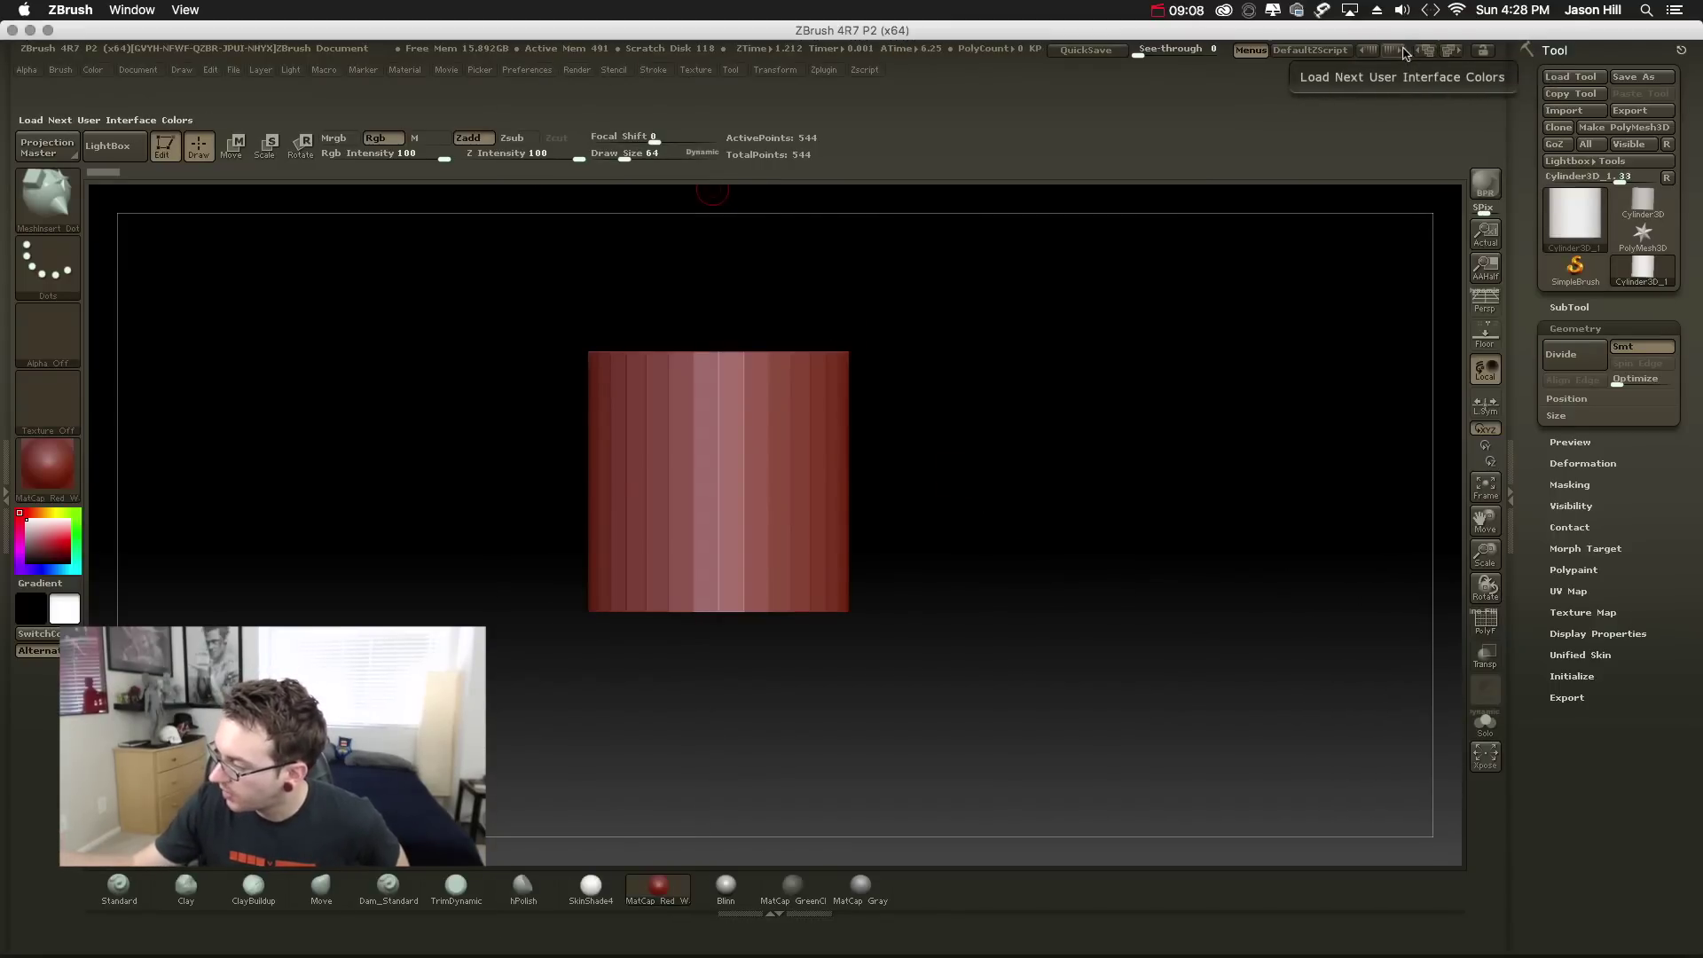
- Cycle the interface color schemes to the custom blue01 scheme and step through the next interface layouts
left_click(1403, 54)
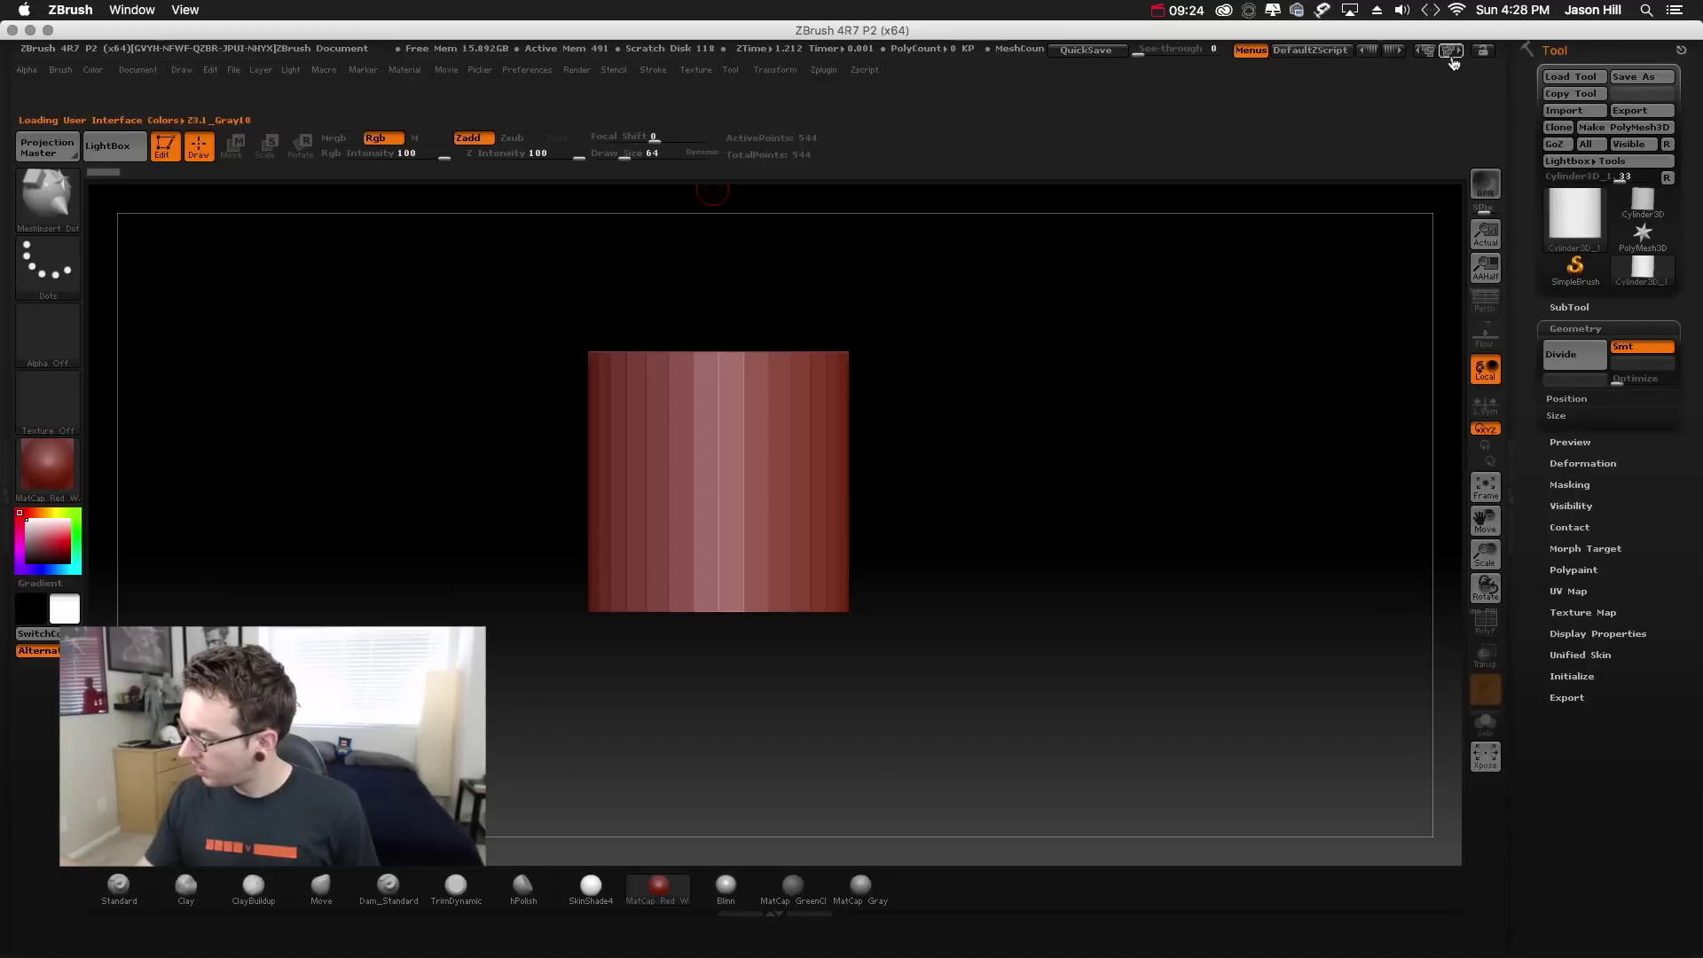
left_click(1451, 50)
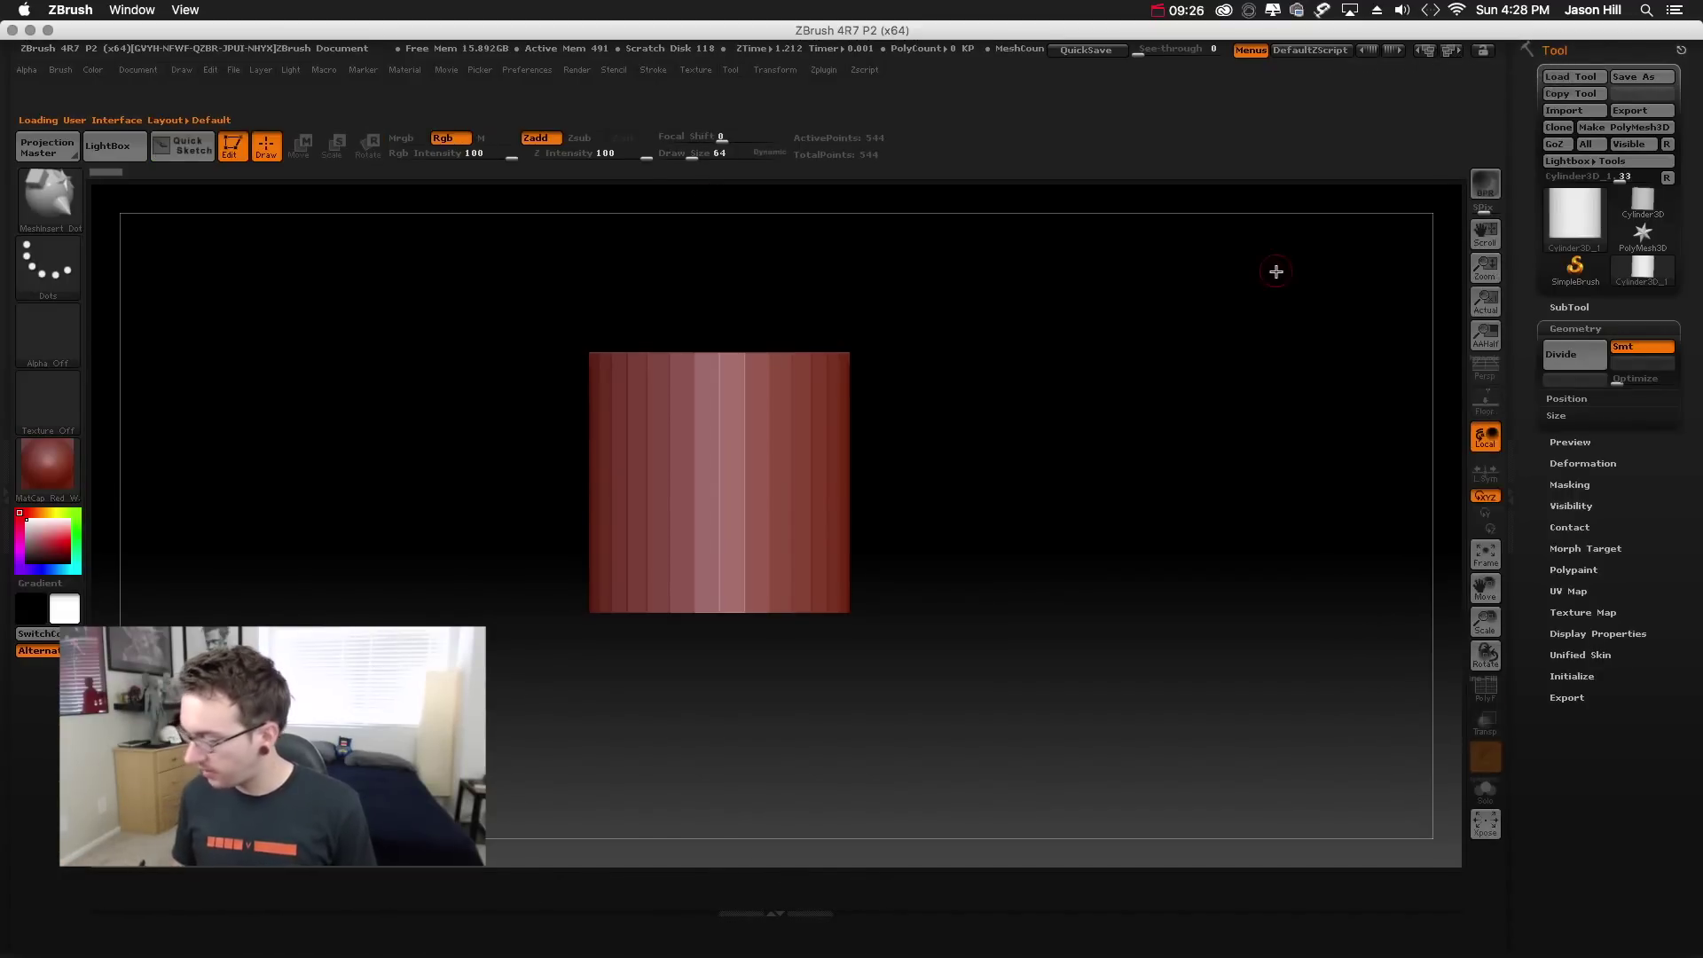
left_click(1396, 51)
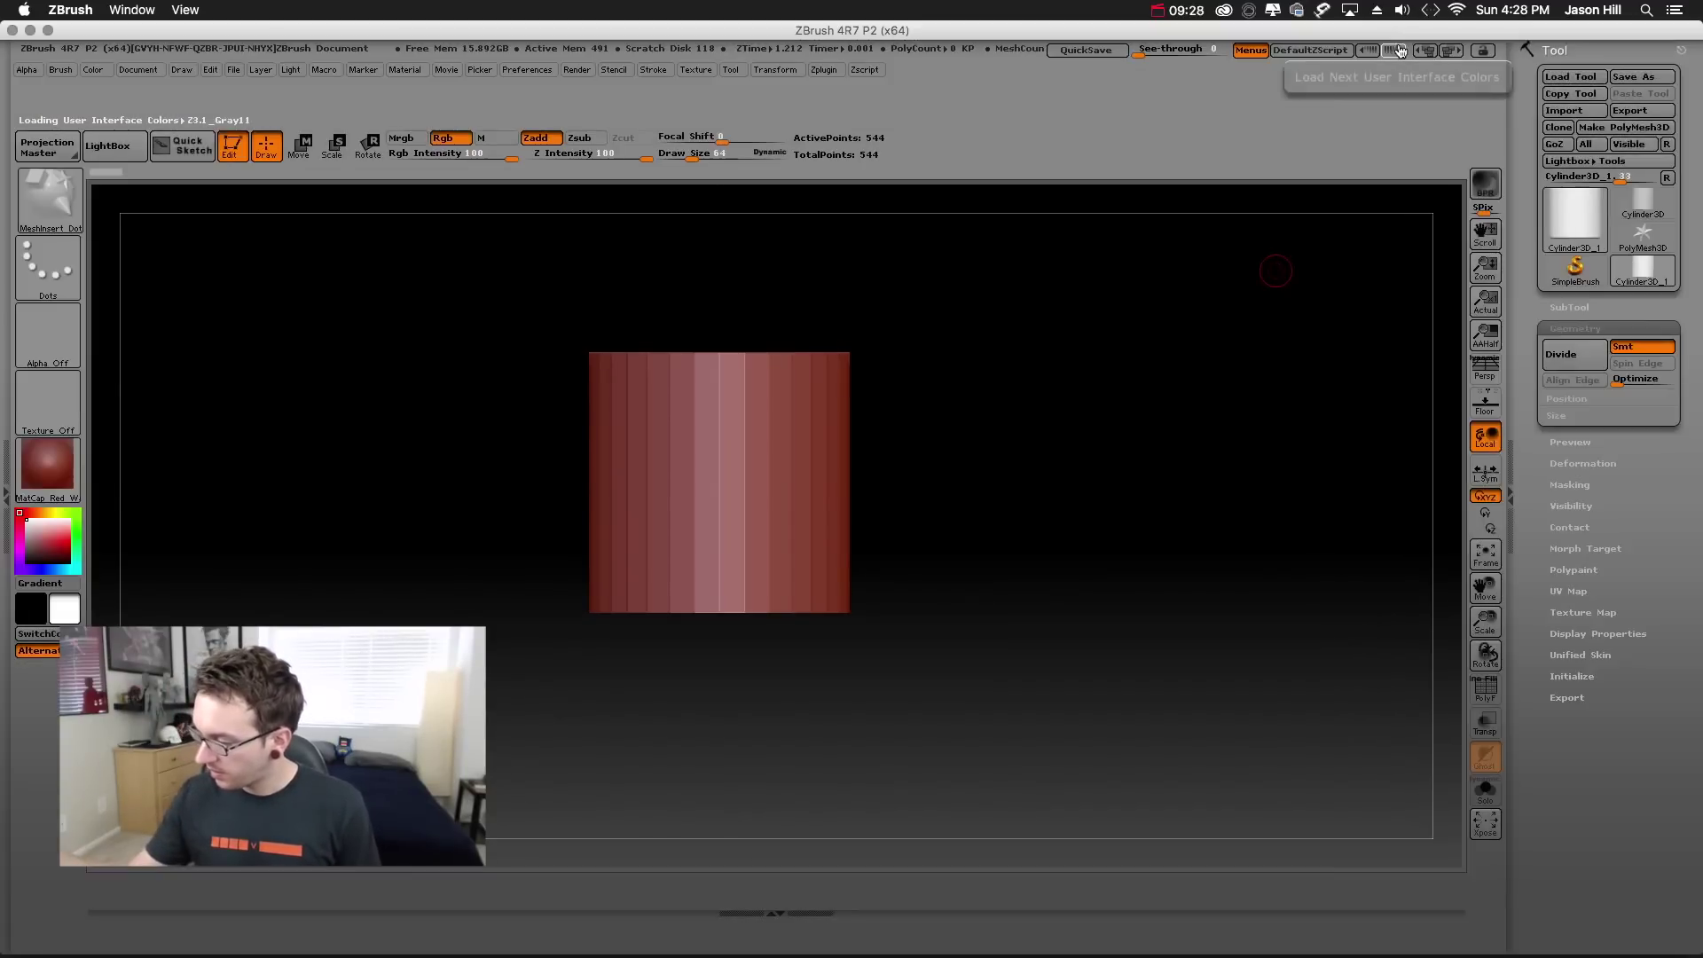
left_click(1396, 51)
left_click(1397, 53)
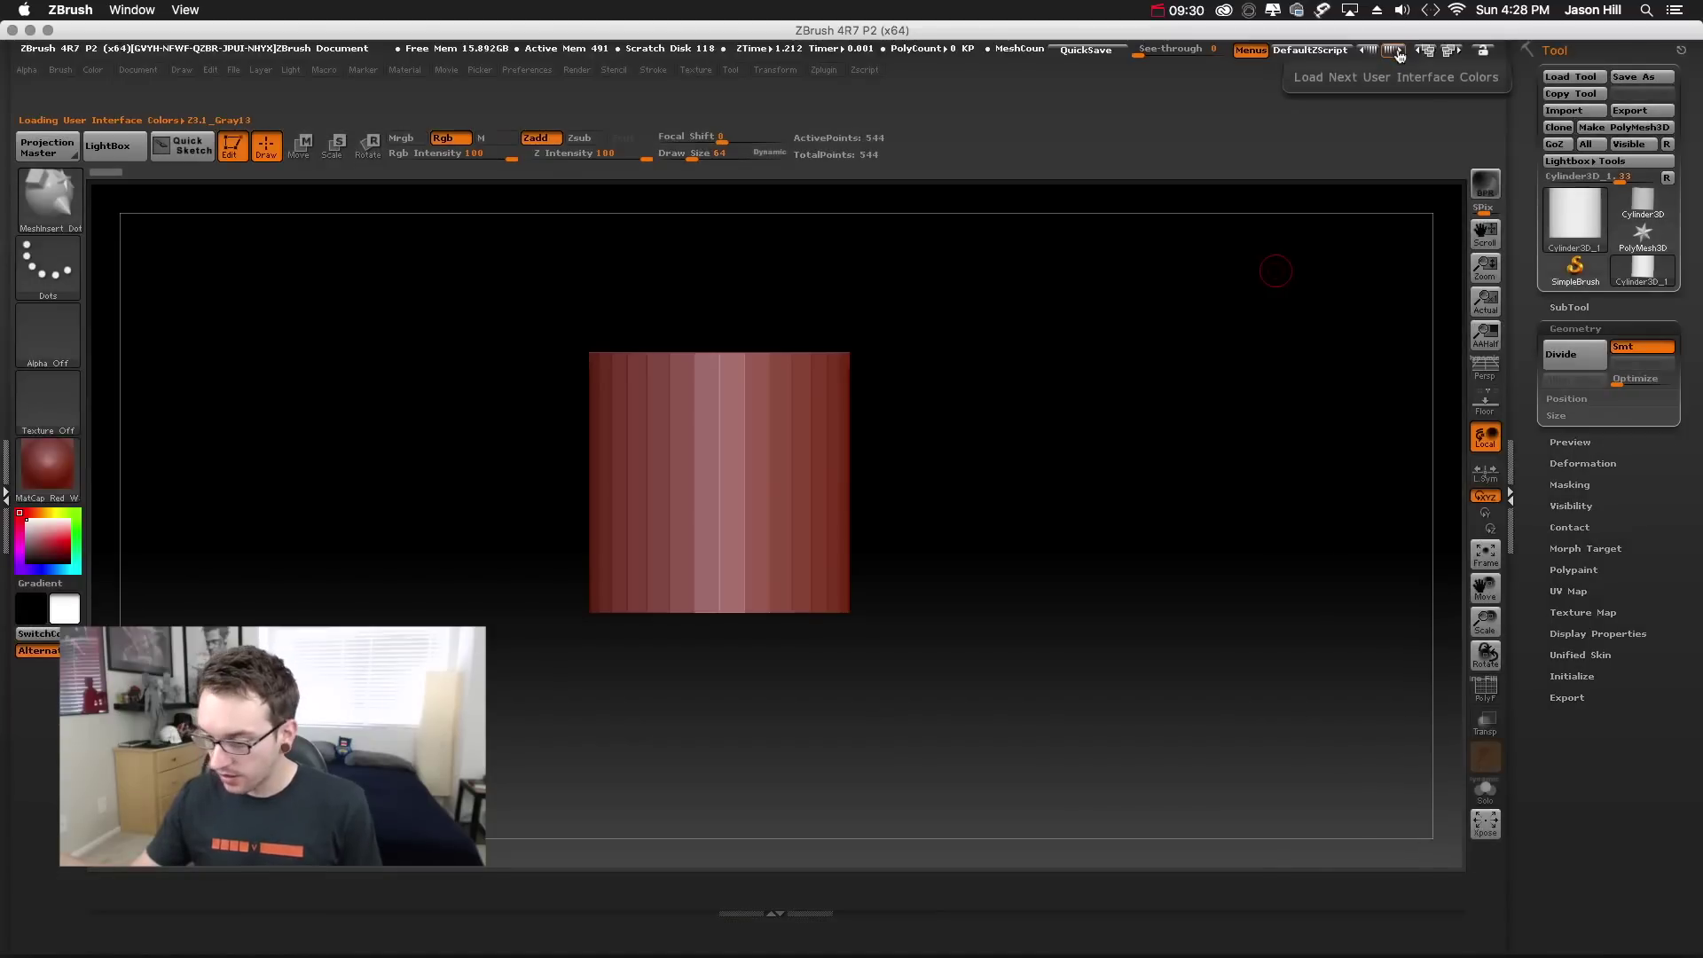
left_click(1397, 52)
left_click(1397, 52)
left_click(1397, 53)
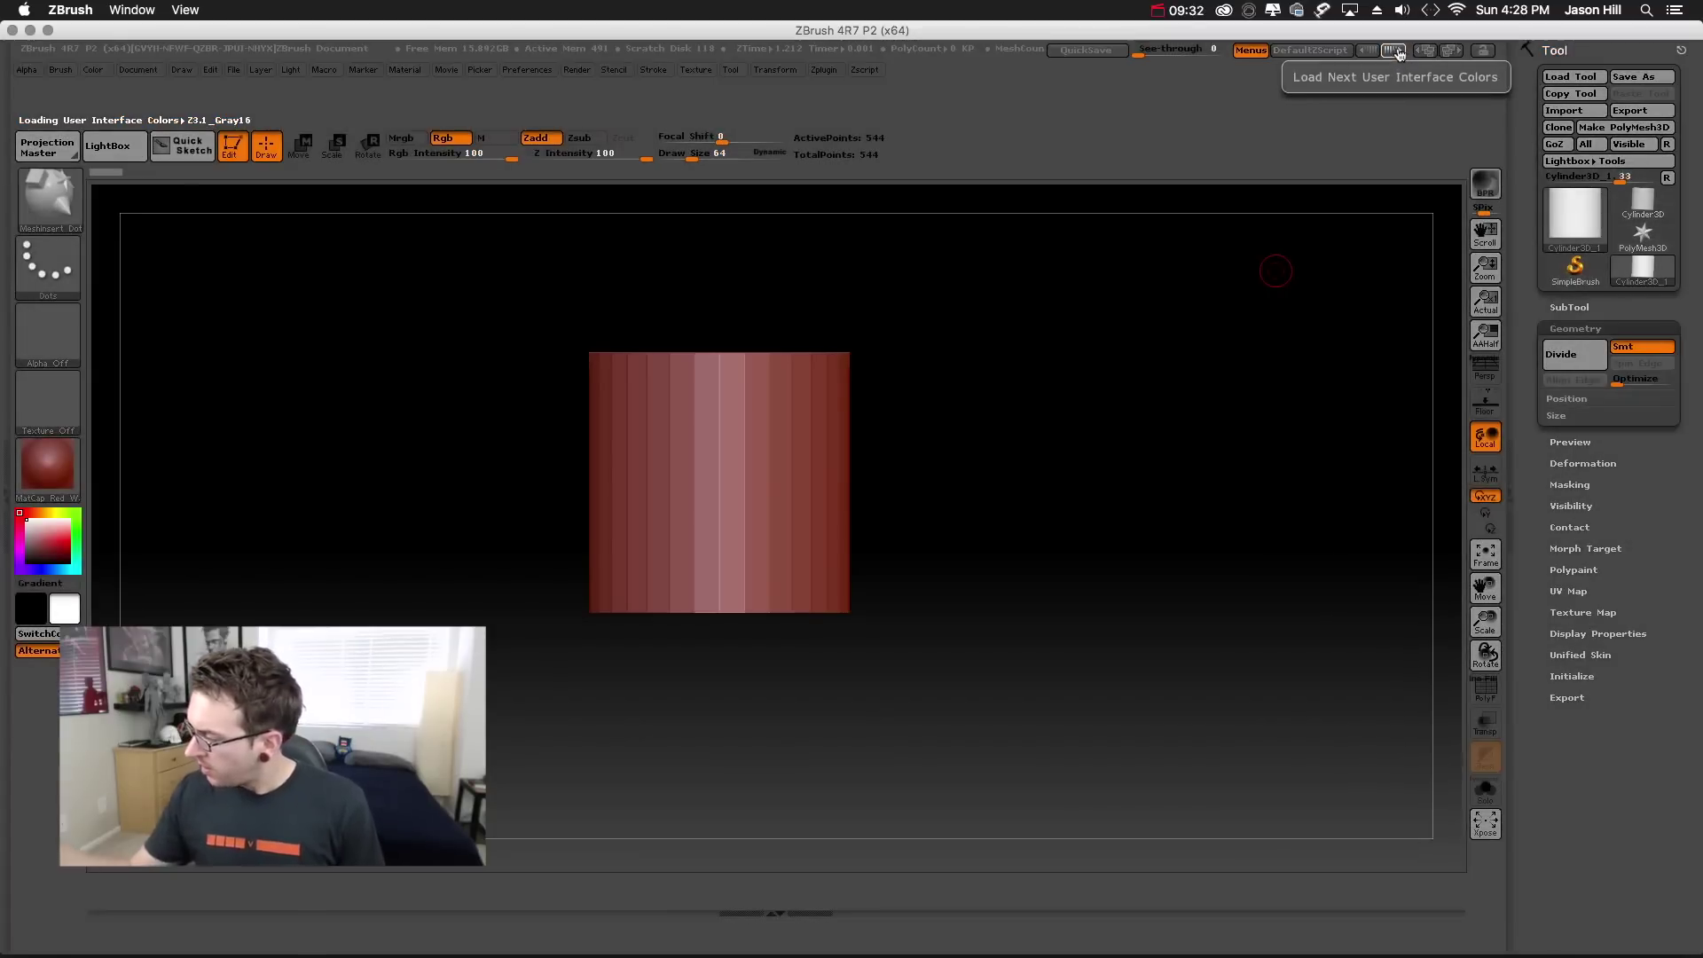
left_click(1397, 52)
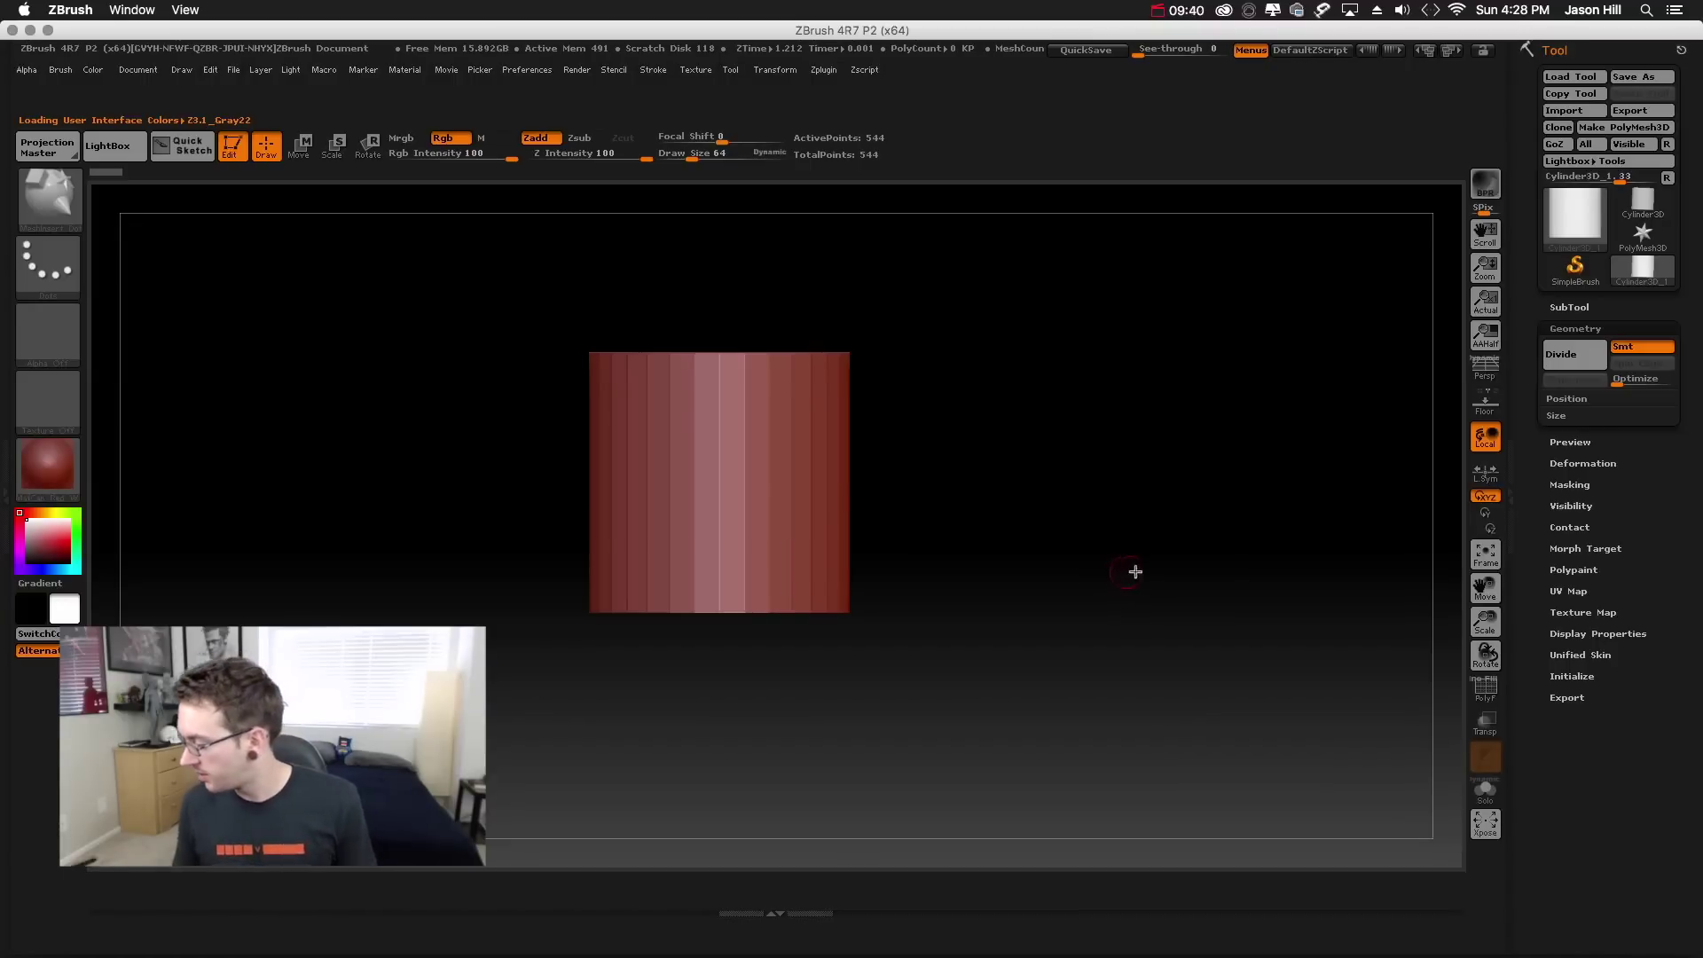
left_click(1395, 50)
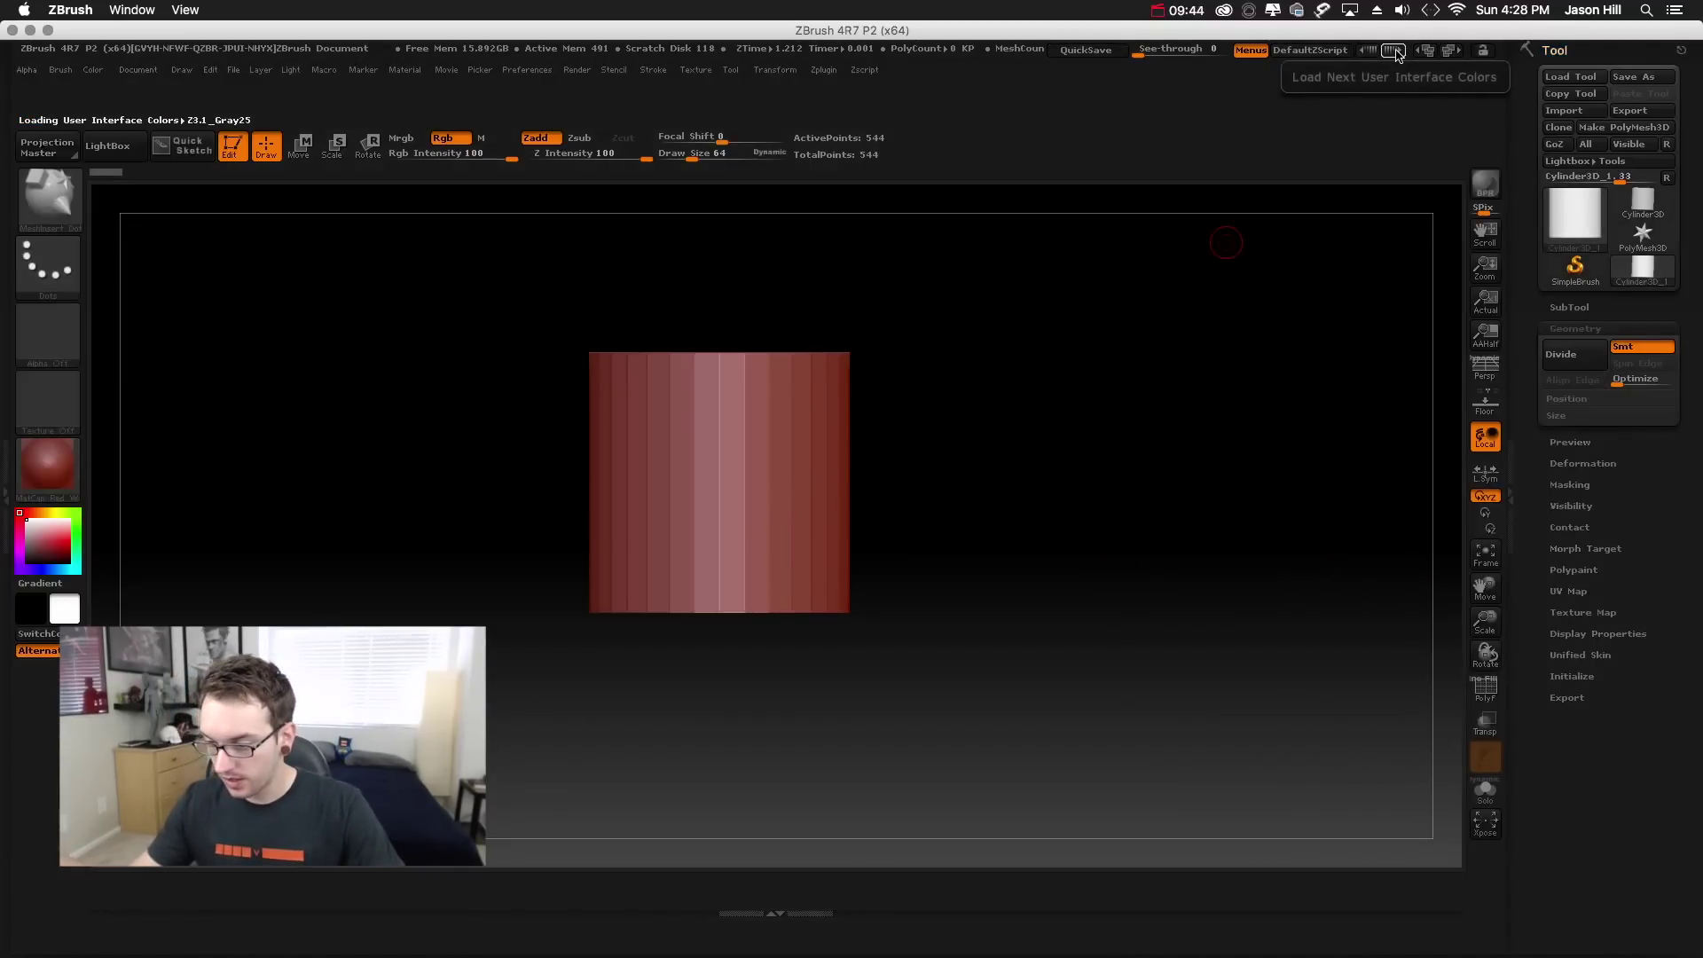
left_click(1395, 51)
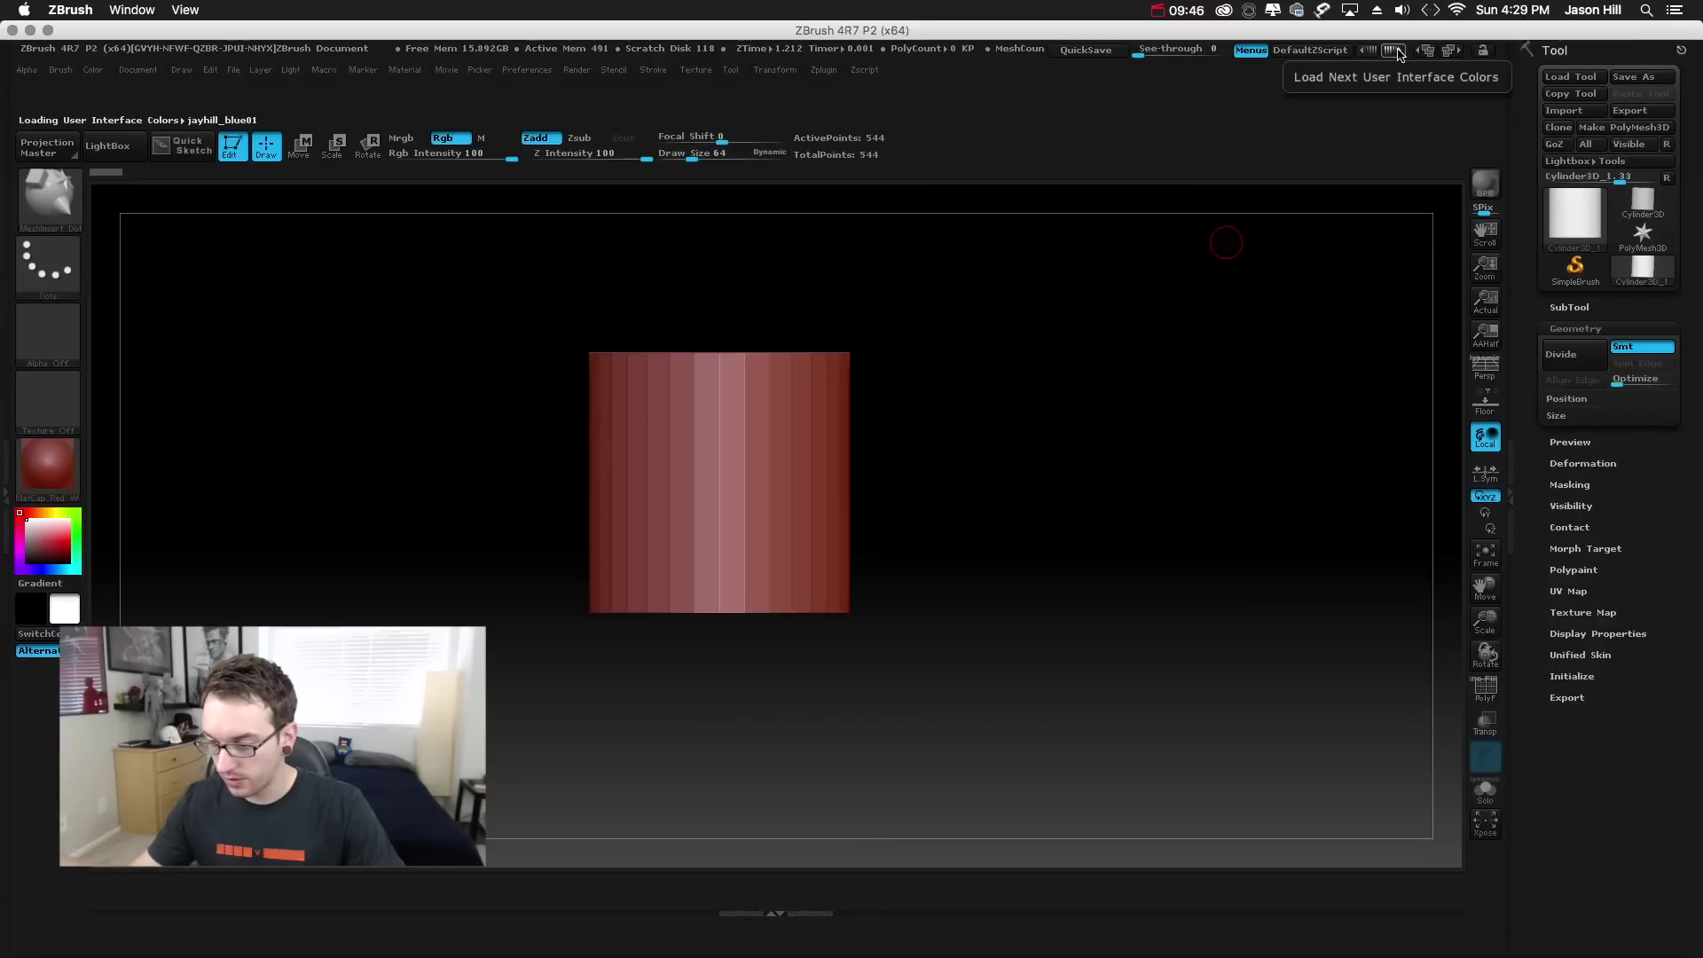
left_click(1451, 52)
left_click(1451, 52)
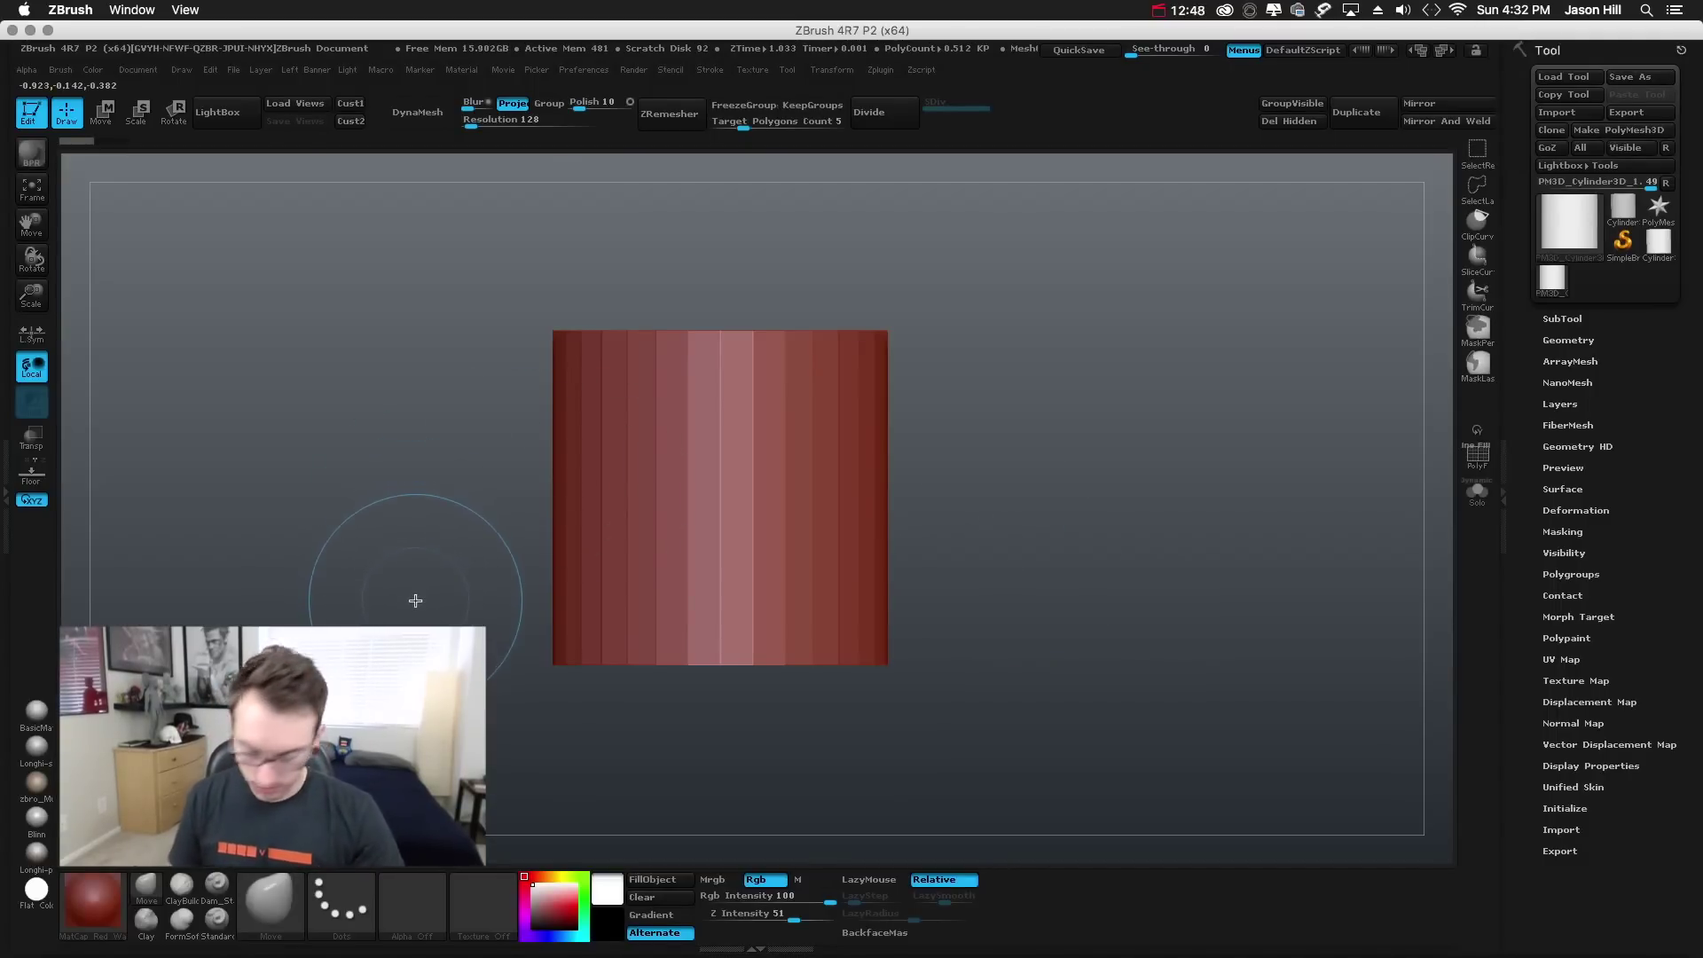
key("ctrl")
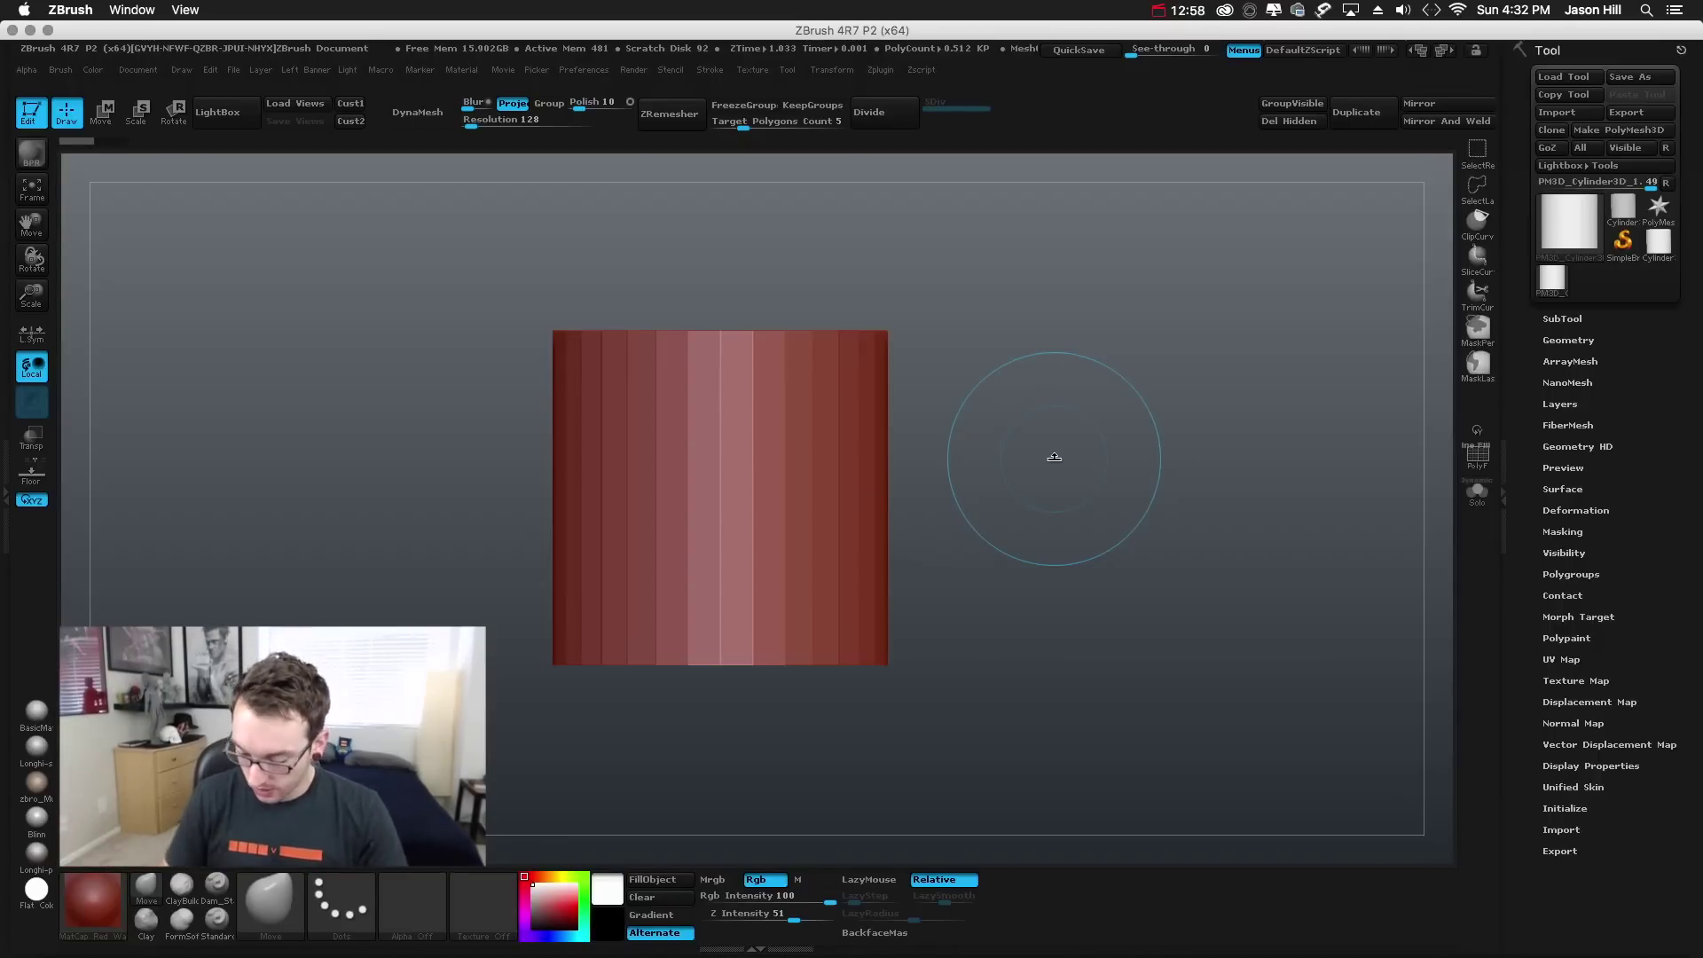
key("ctrl")
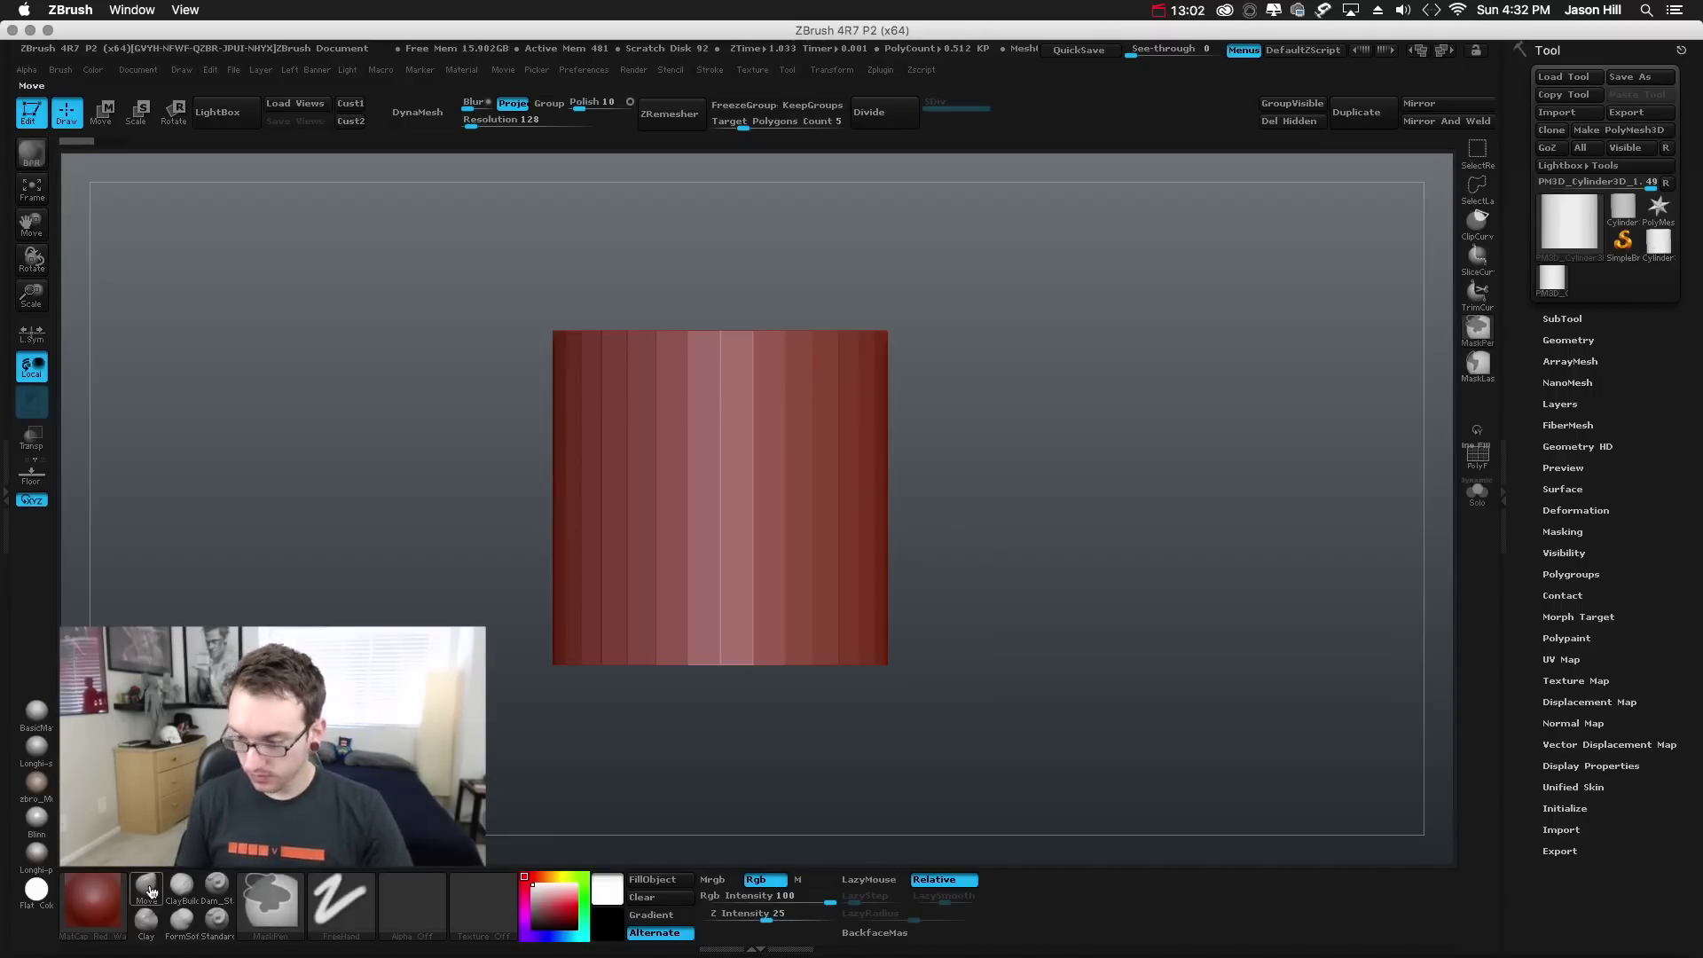
left_click(149, 891, "ctrl+alt")
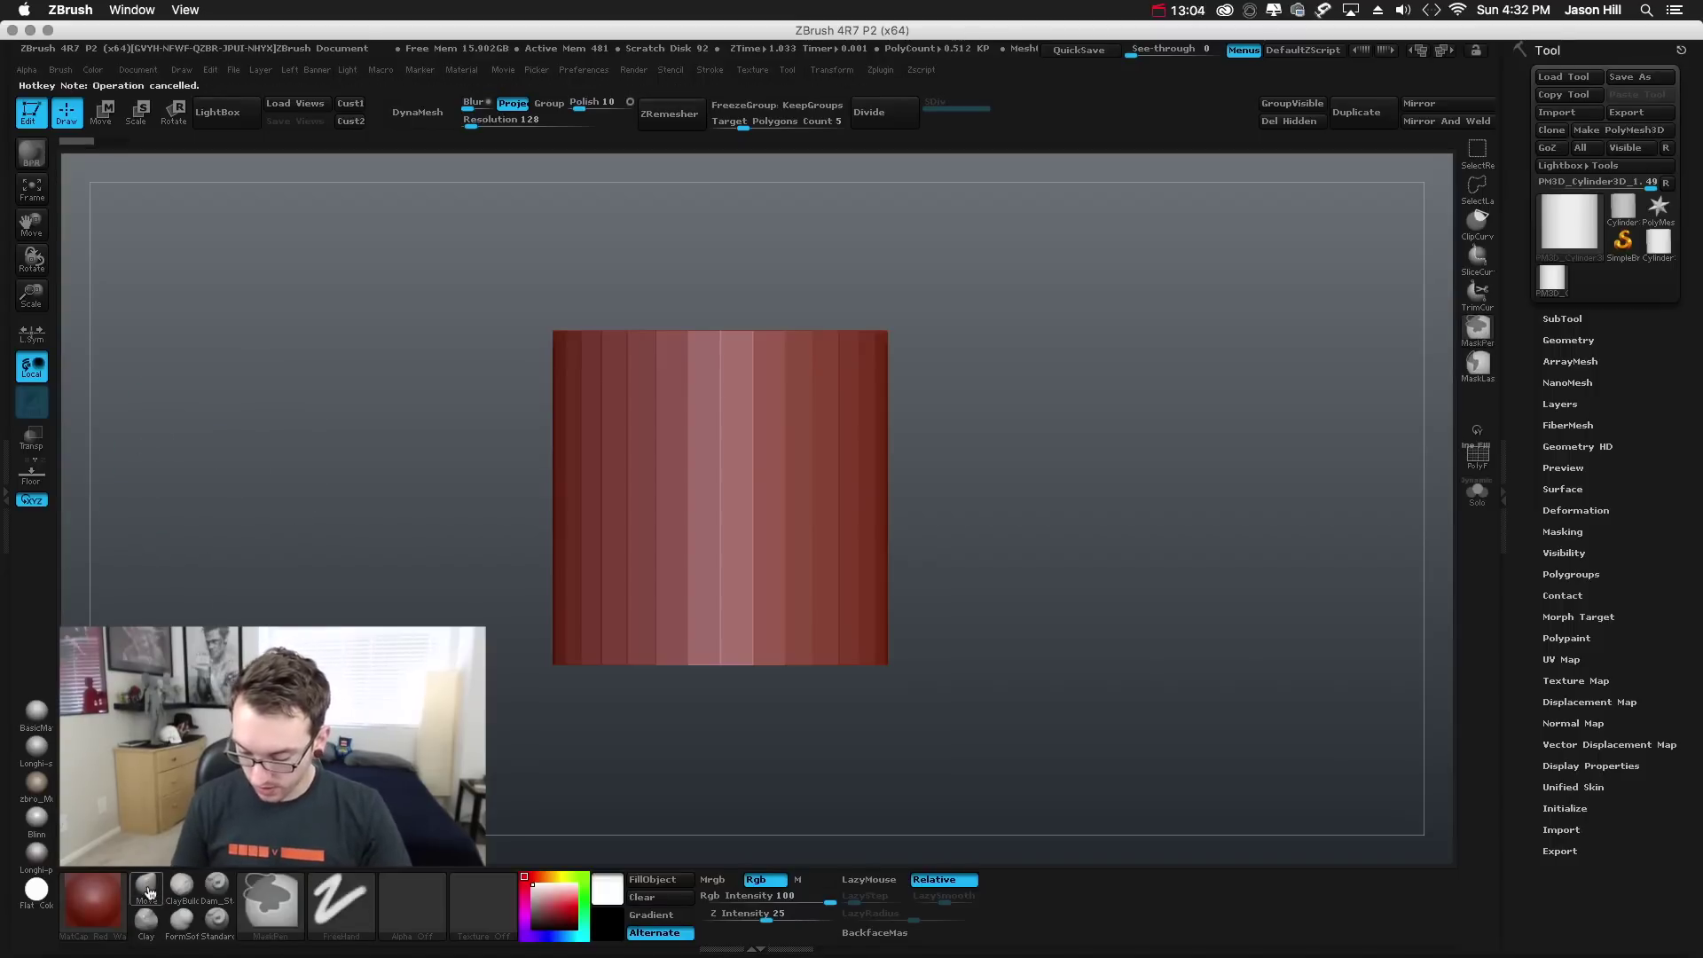
key("ctrl")
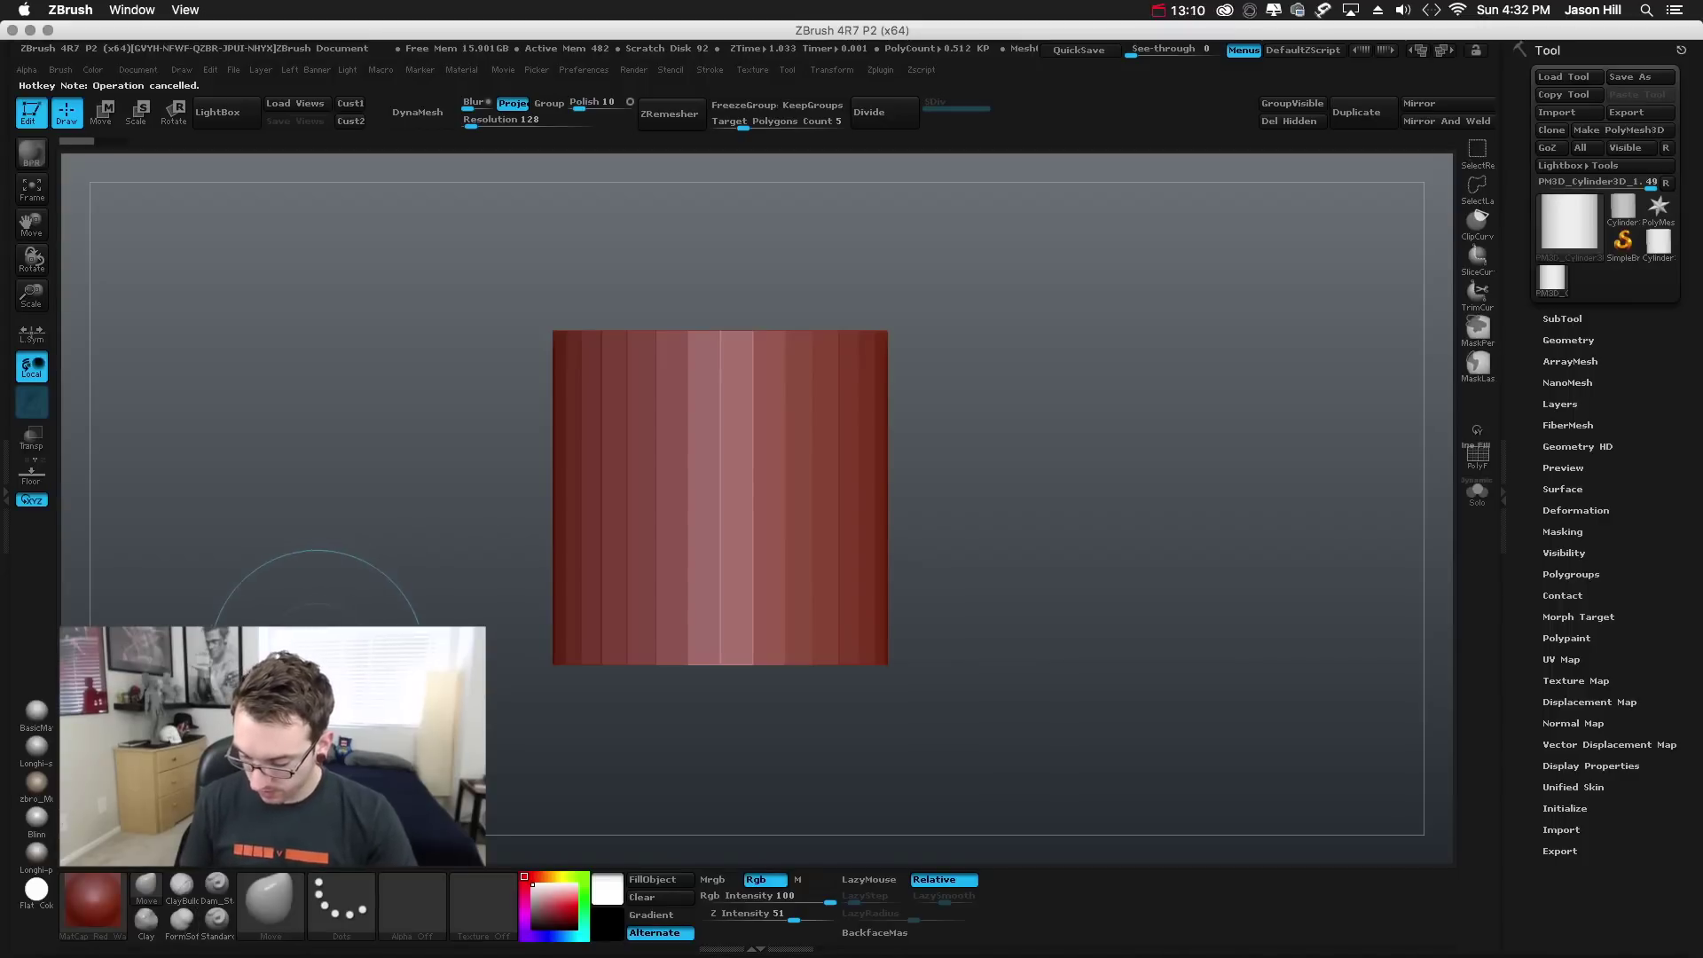
- Assign the custom hotkey 1 to the FormSoft brush, replacing its existing assignment, and test it
key("ctrl")
left_click(185, 929, "ctrl+alt")
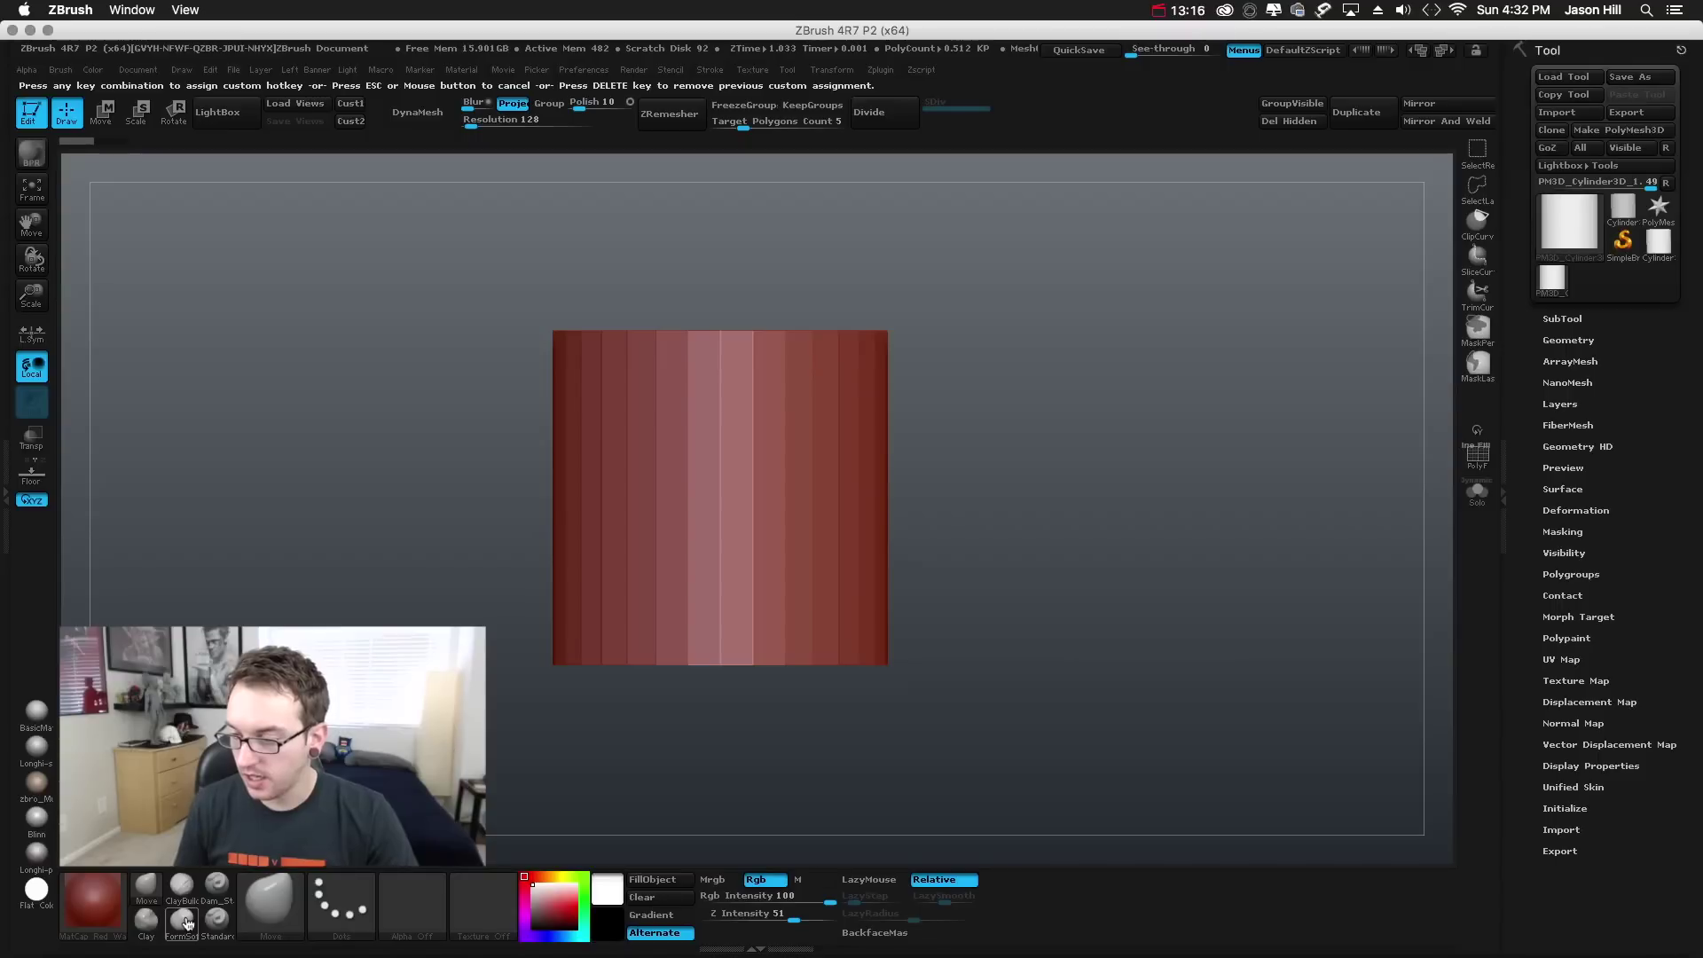
key("1")
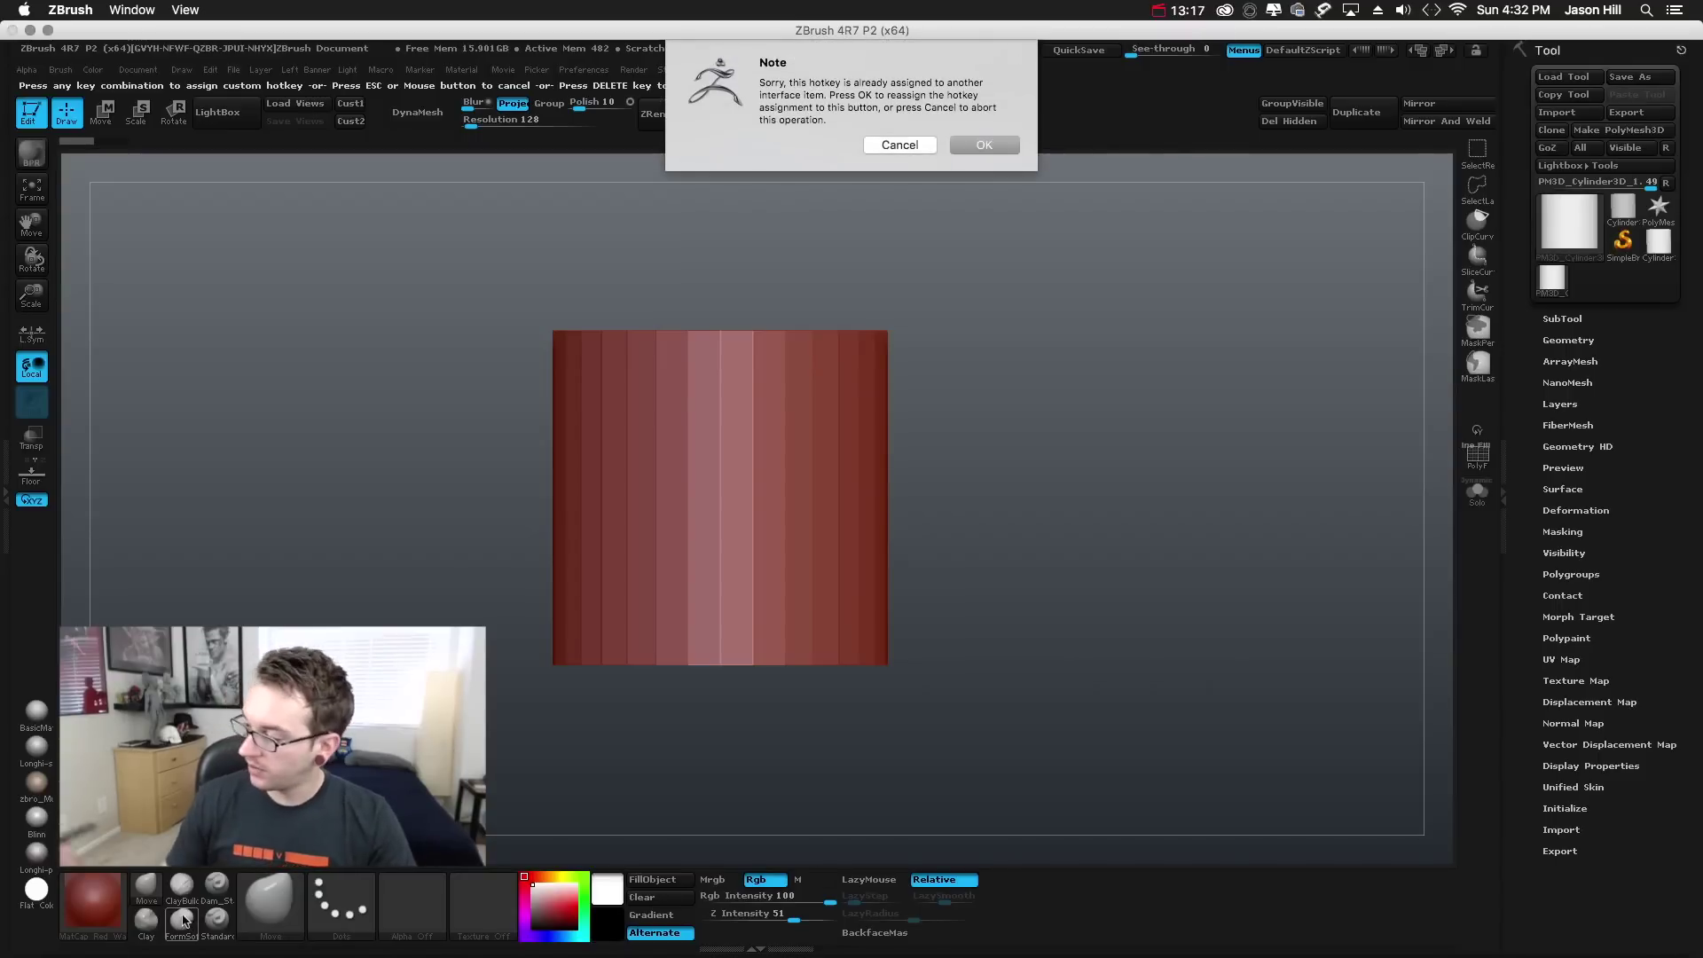
left_click(984, 144)
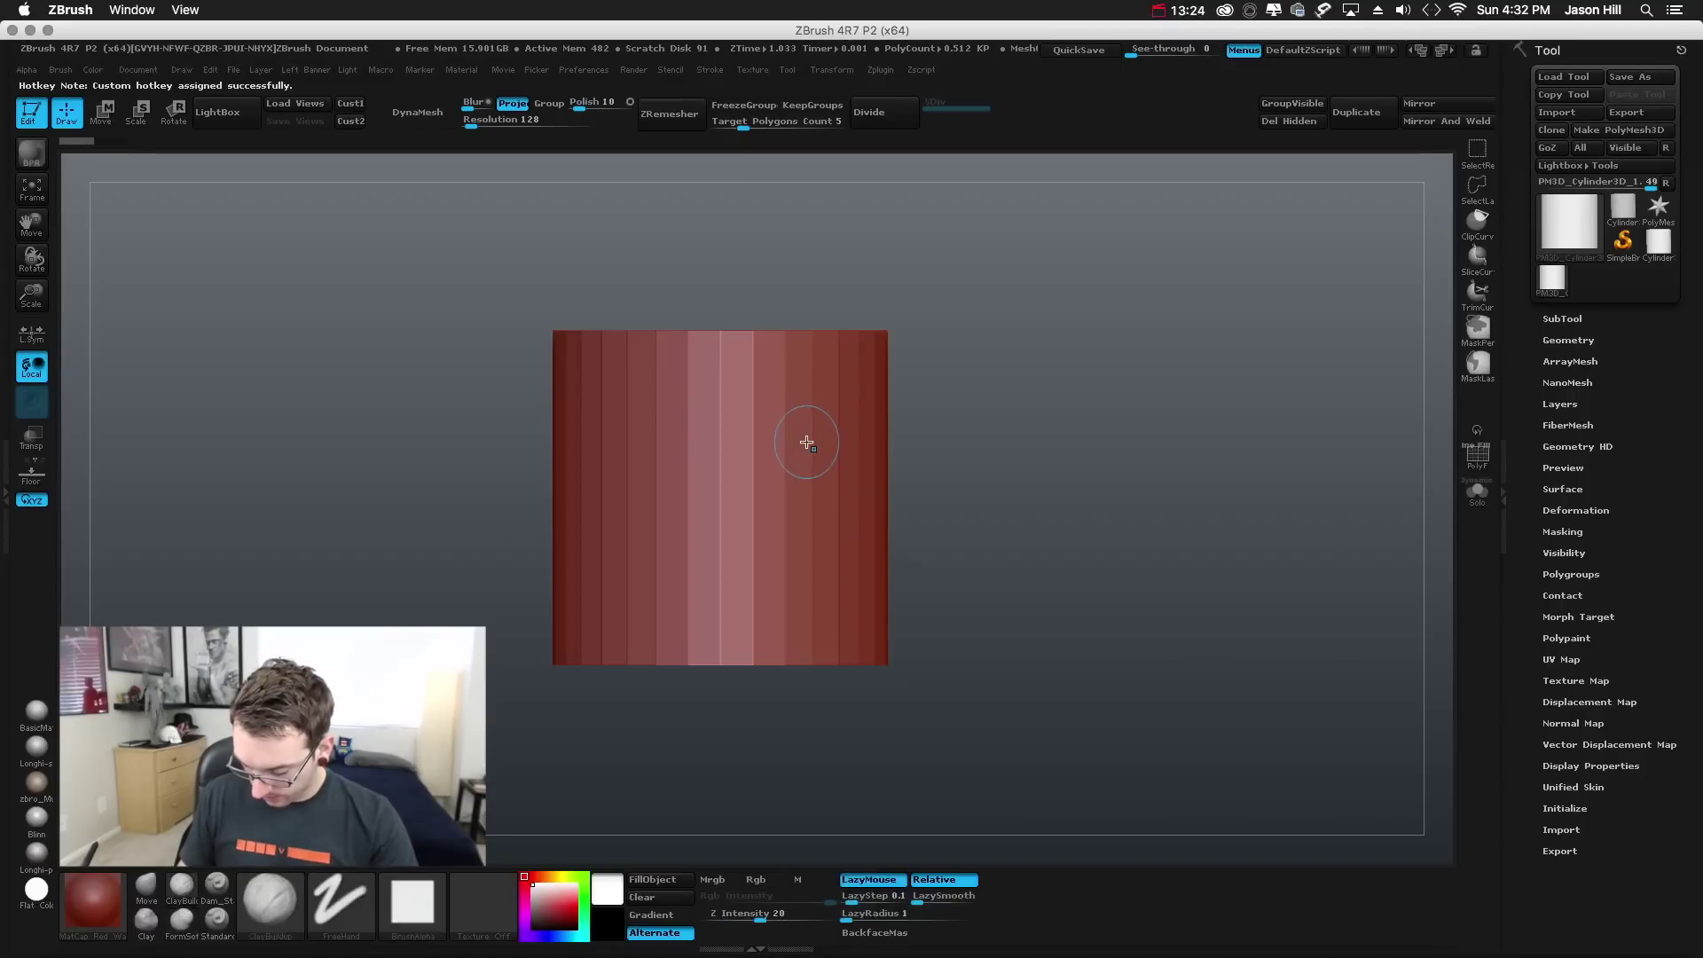
key("1")
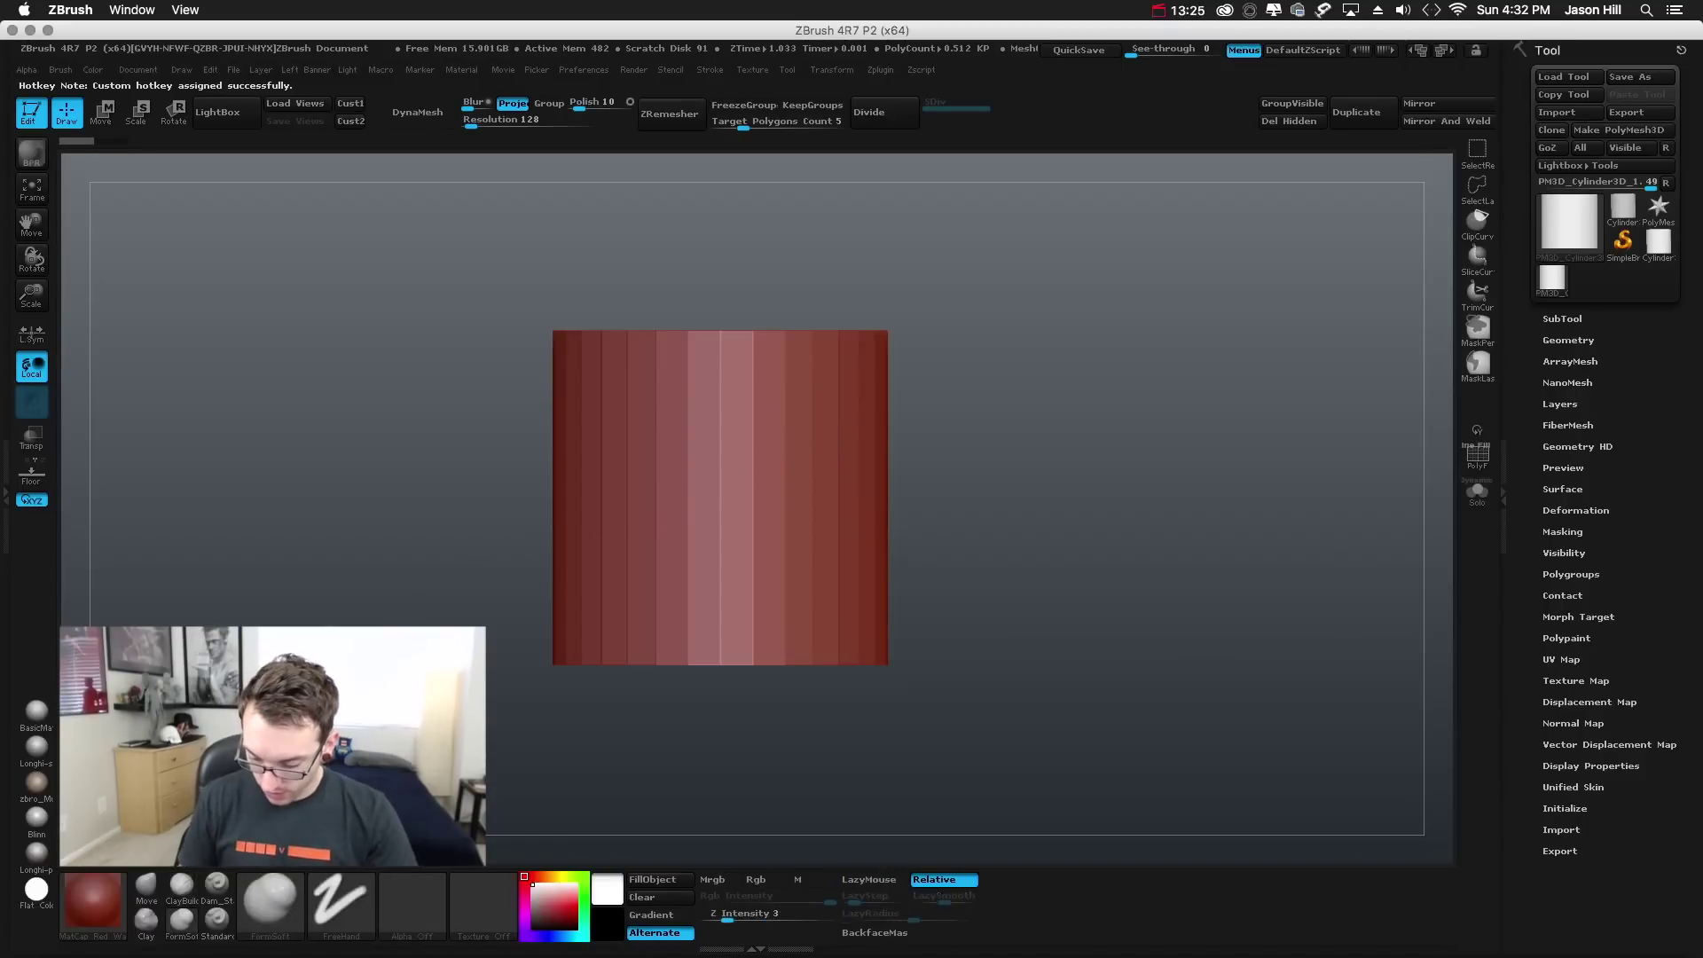
- Assign the custom hotkey 2 to the Move brush, replacing its existing assignment, and test switching brushes with the hotkeys
left_click(156, 897, "ctrl+alt")
key("Escape")
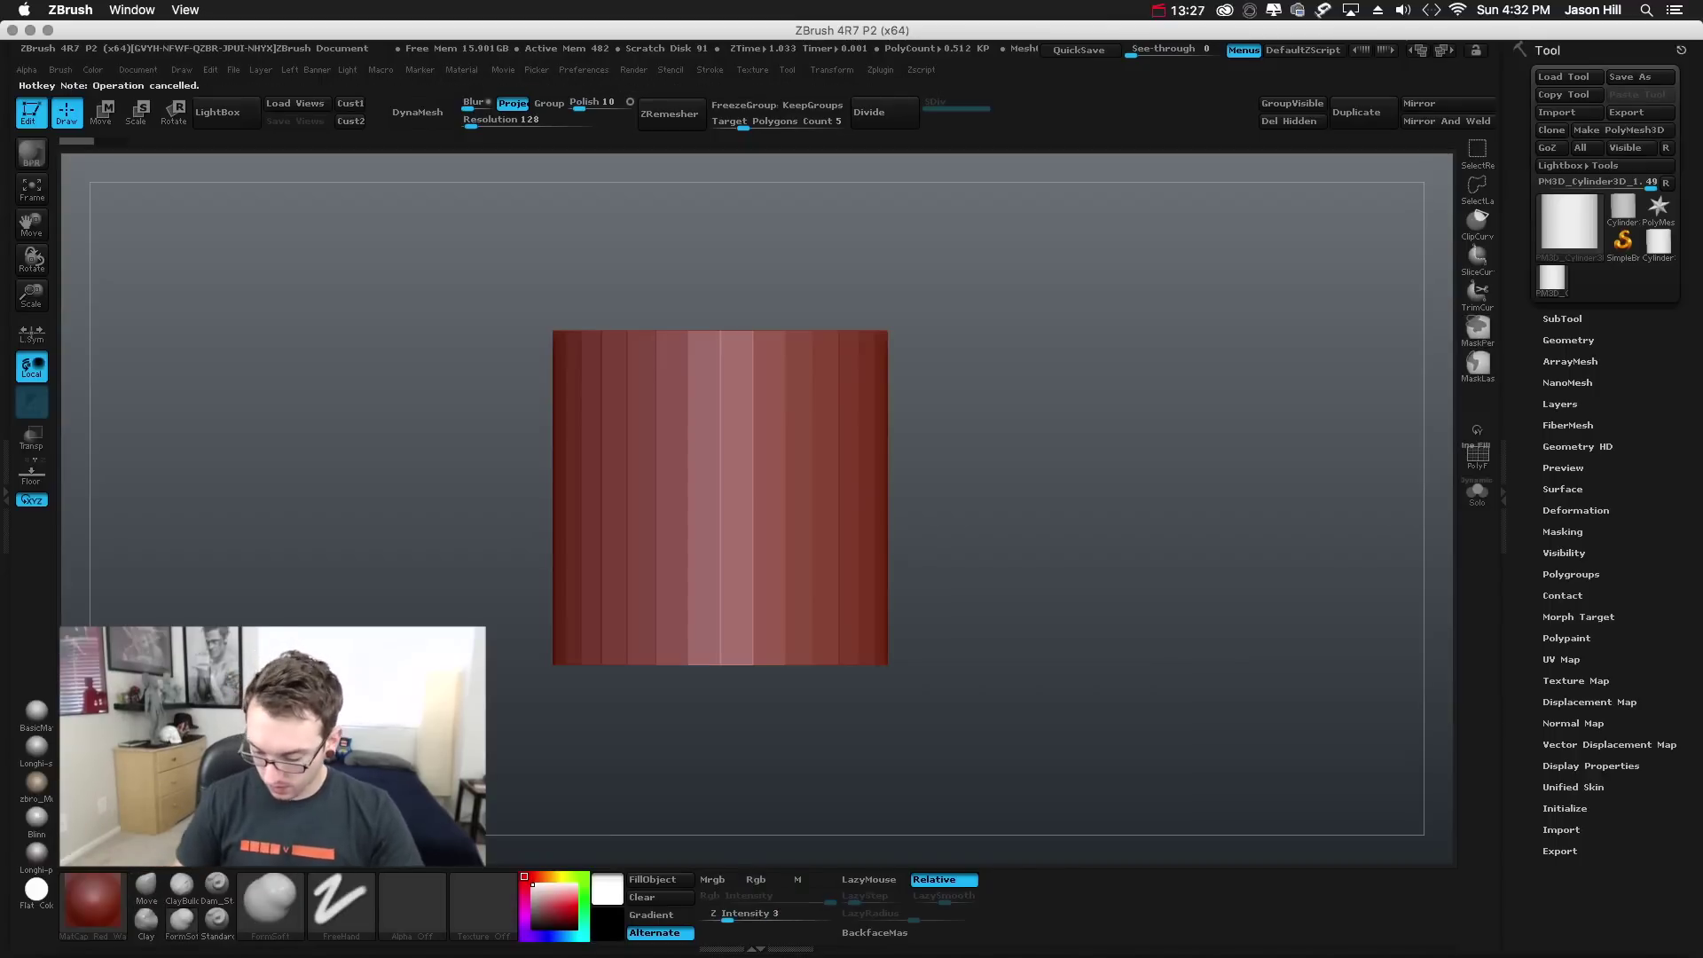
left_click(146, 887, "ctrl+alt")
key("2")
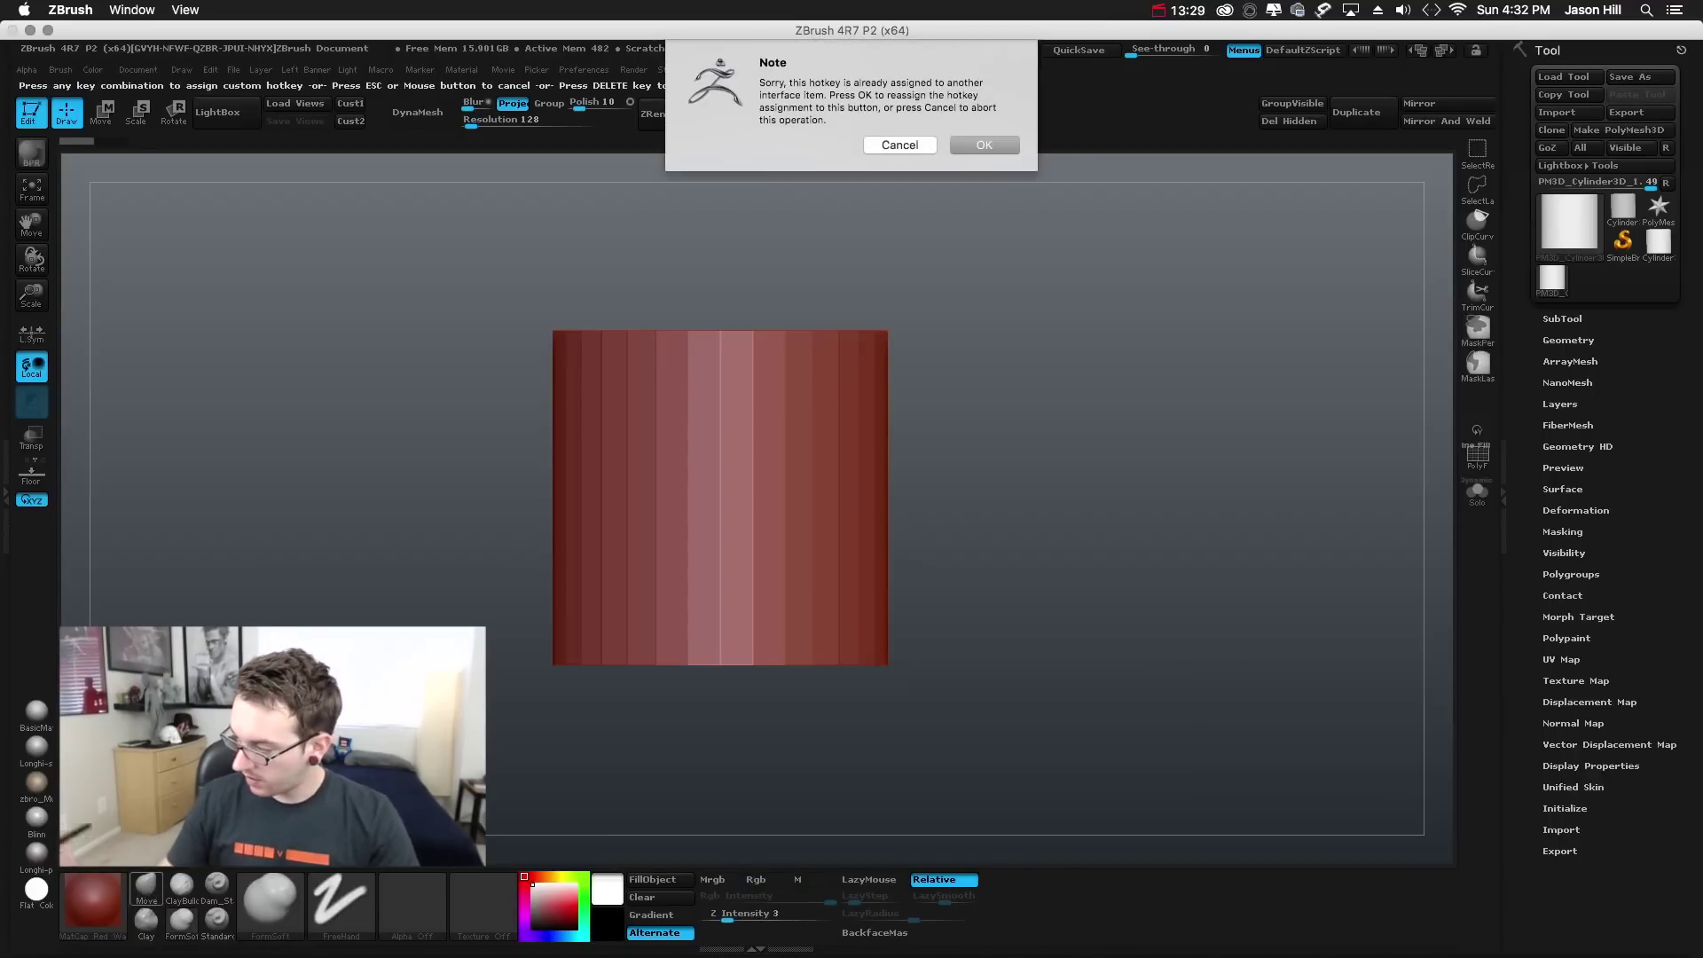
key("Return")
key("2")
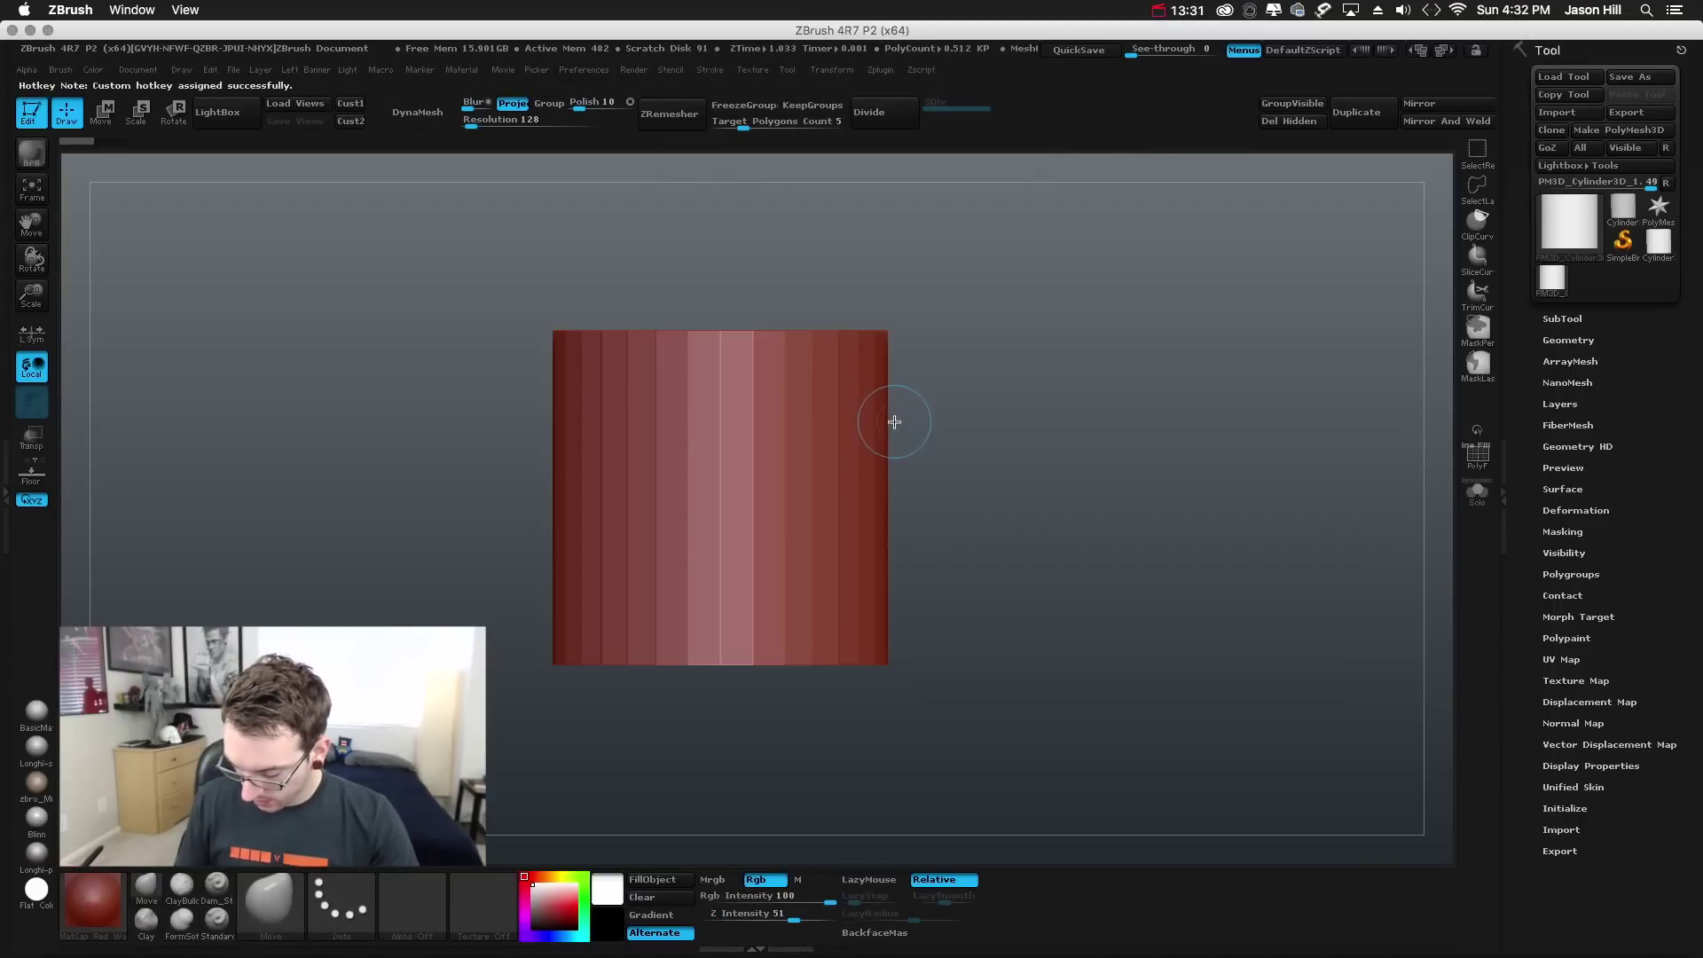
key("1")
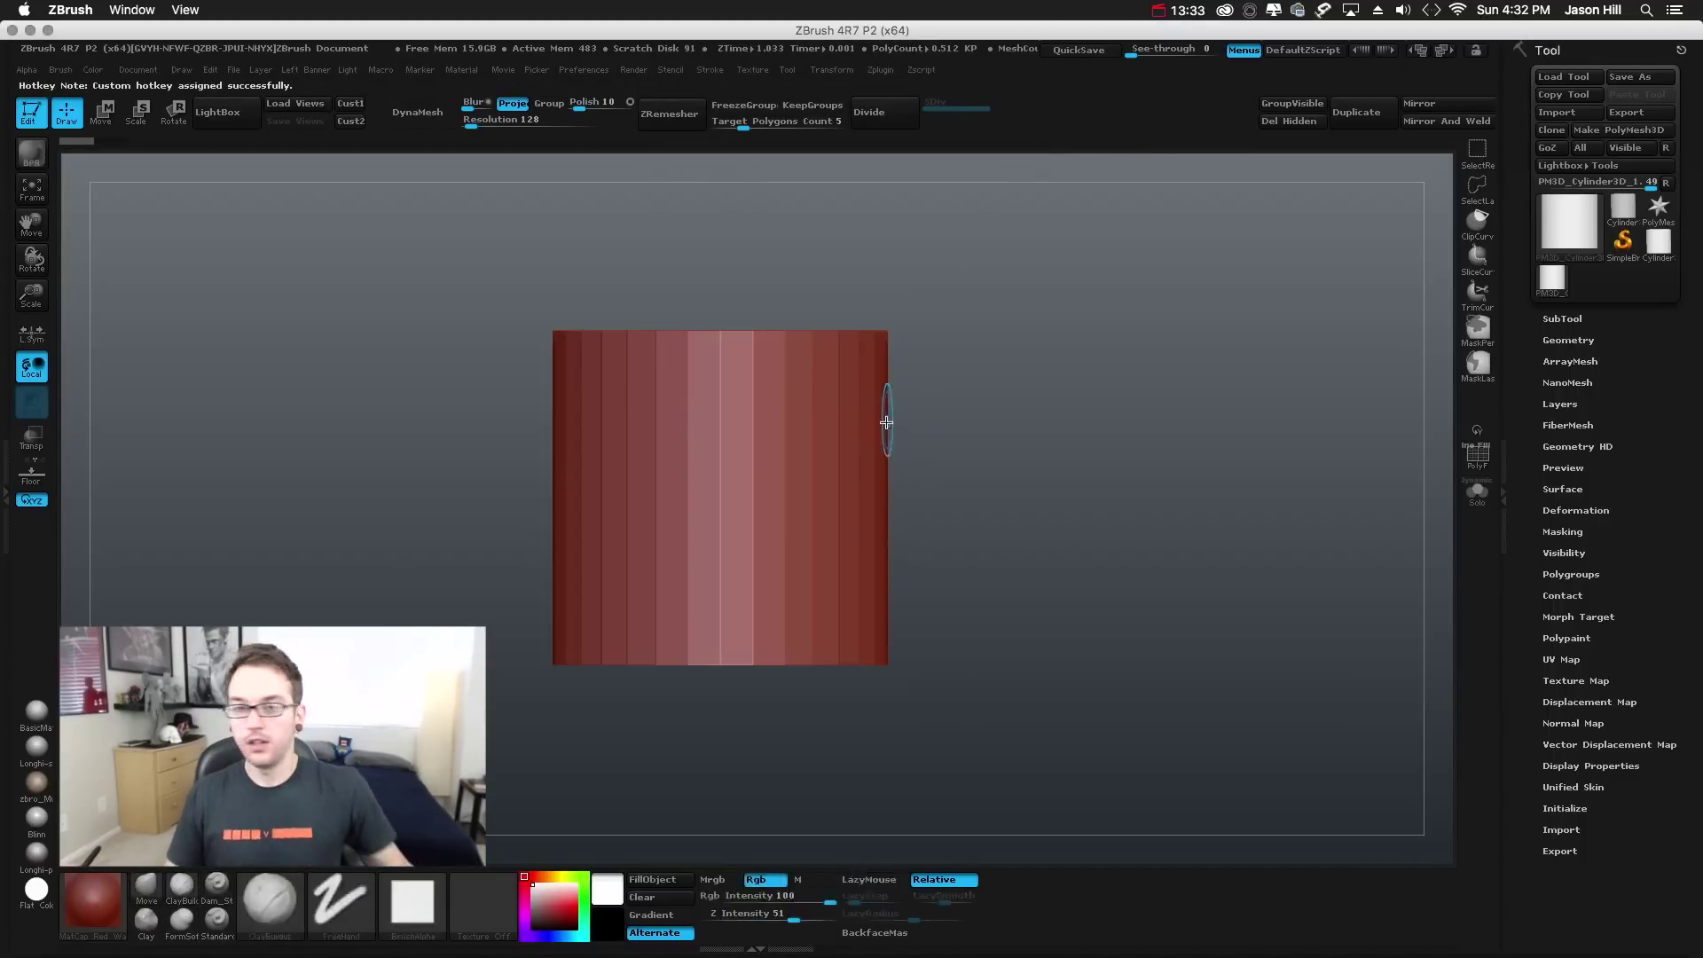
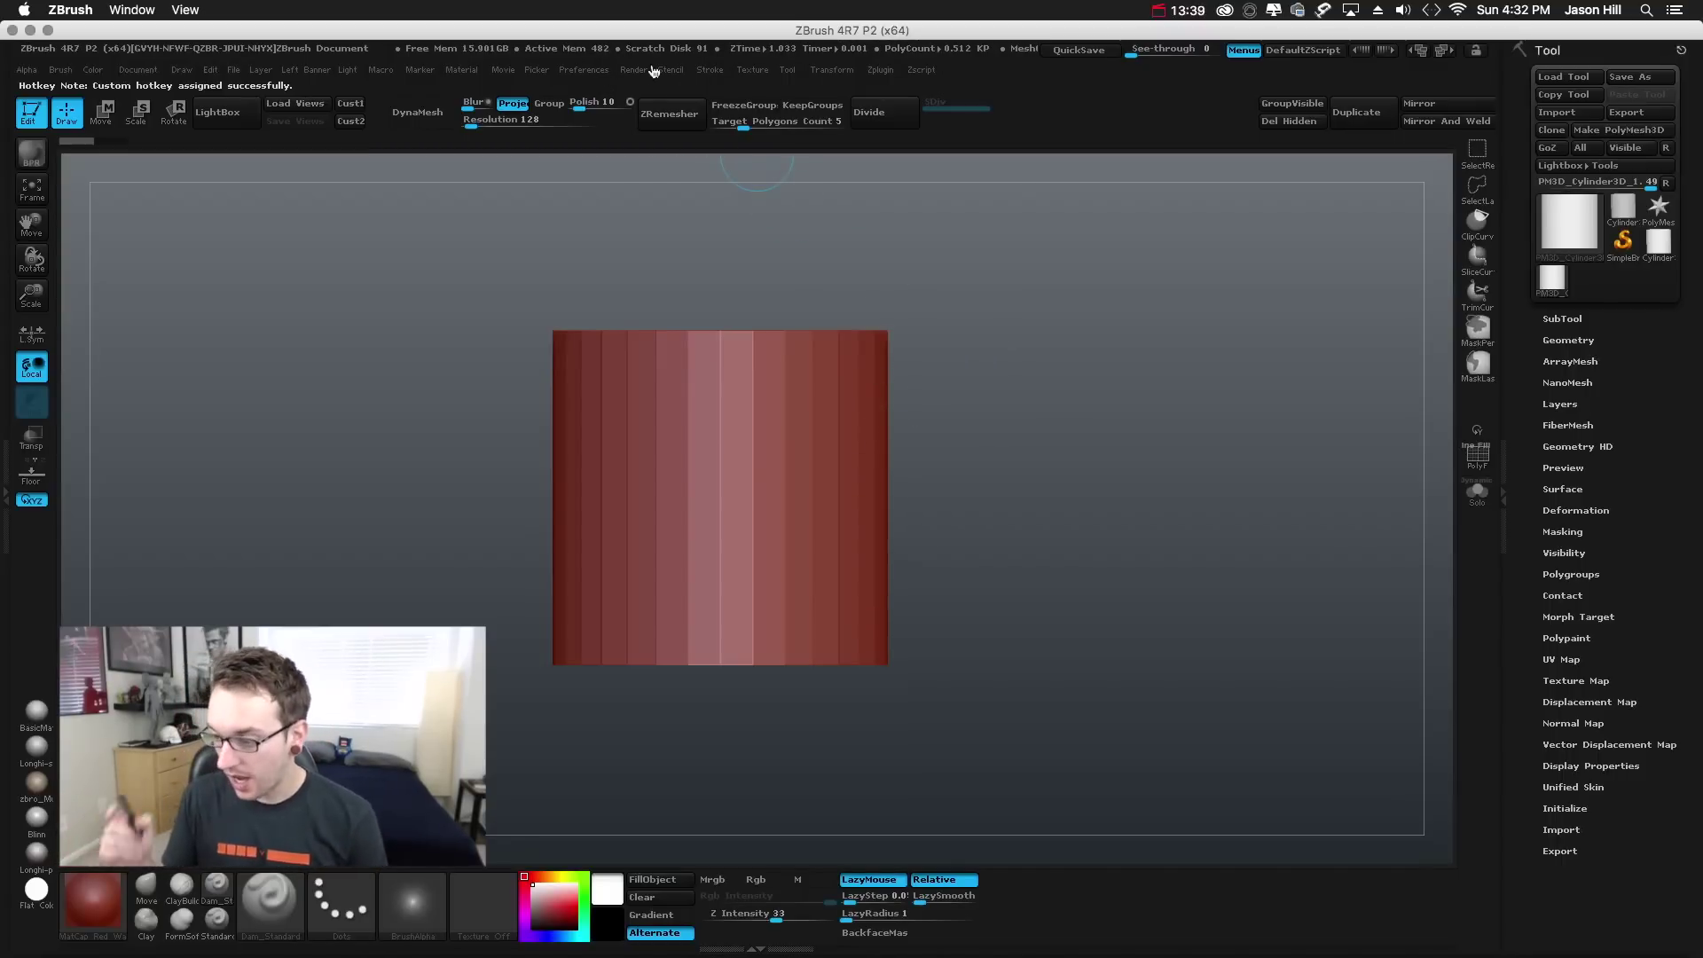
- Open the hotkeys save dialog, choose StartupHotkeys.TXT in the HotKeys folder inside ZStartup, and cancel without saving
left_click(585, 70)
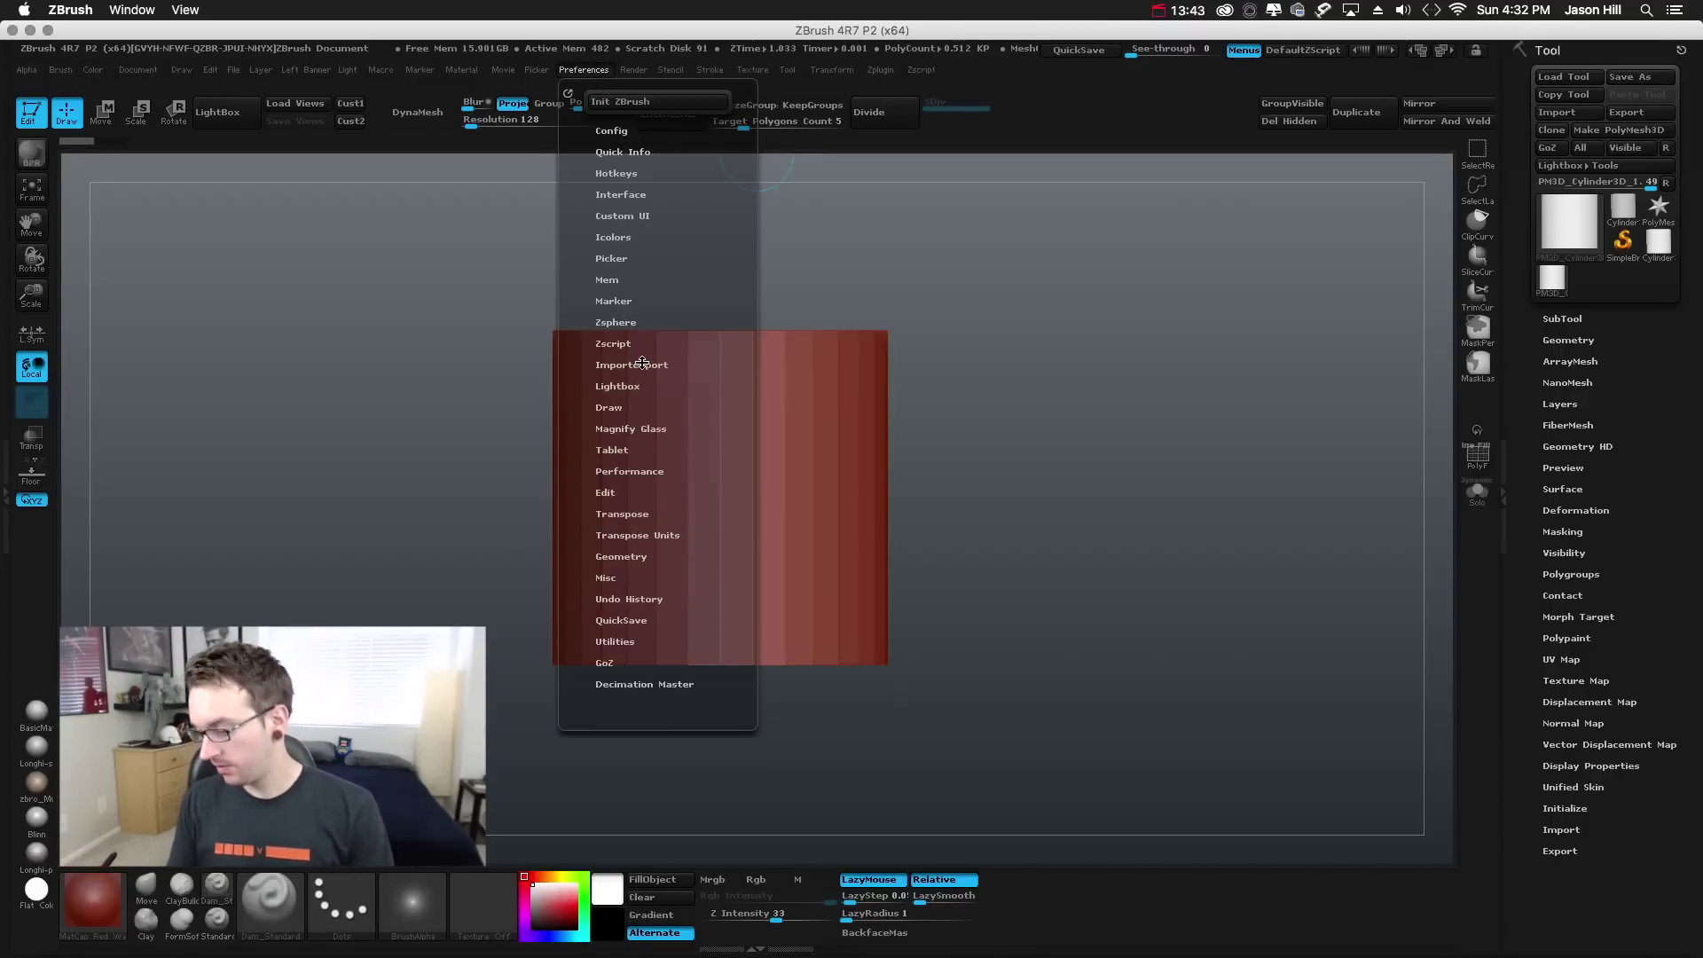
left_click(625, 170)
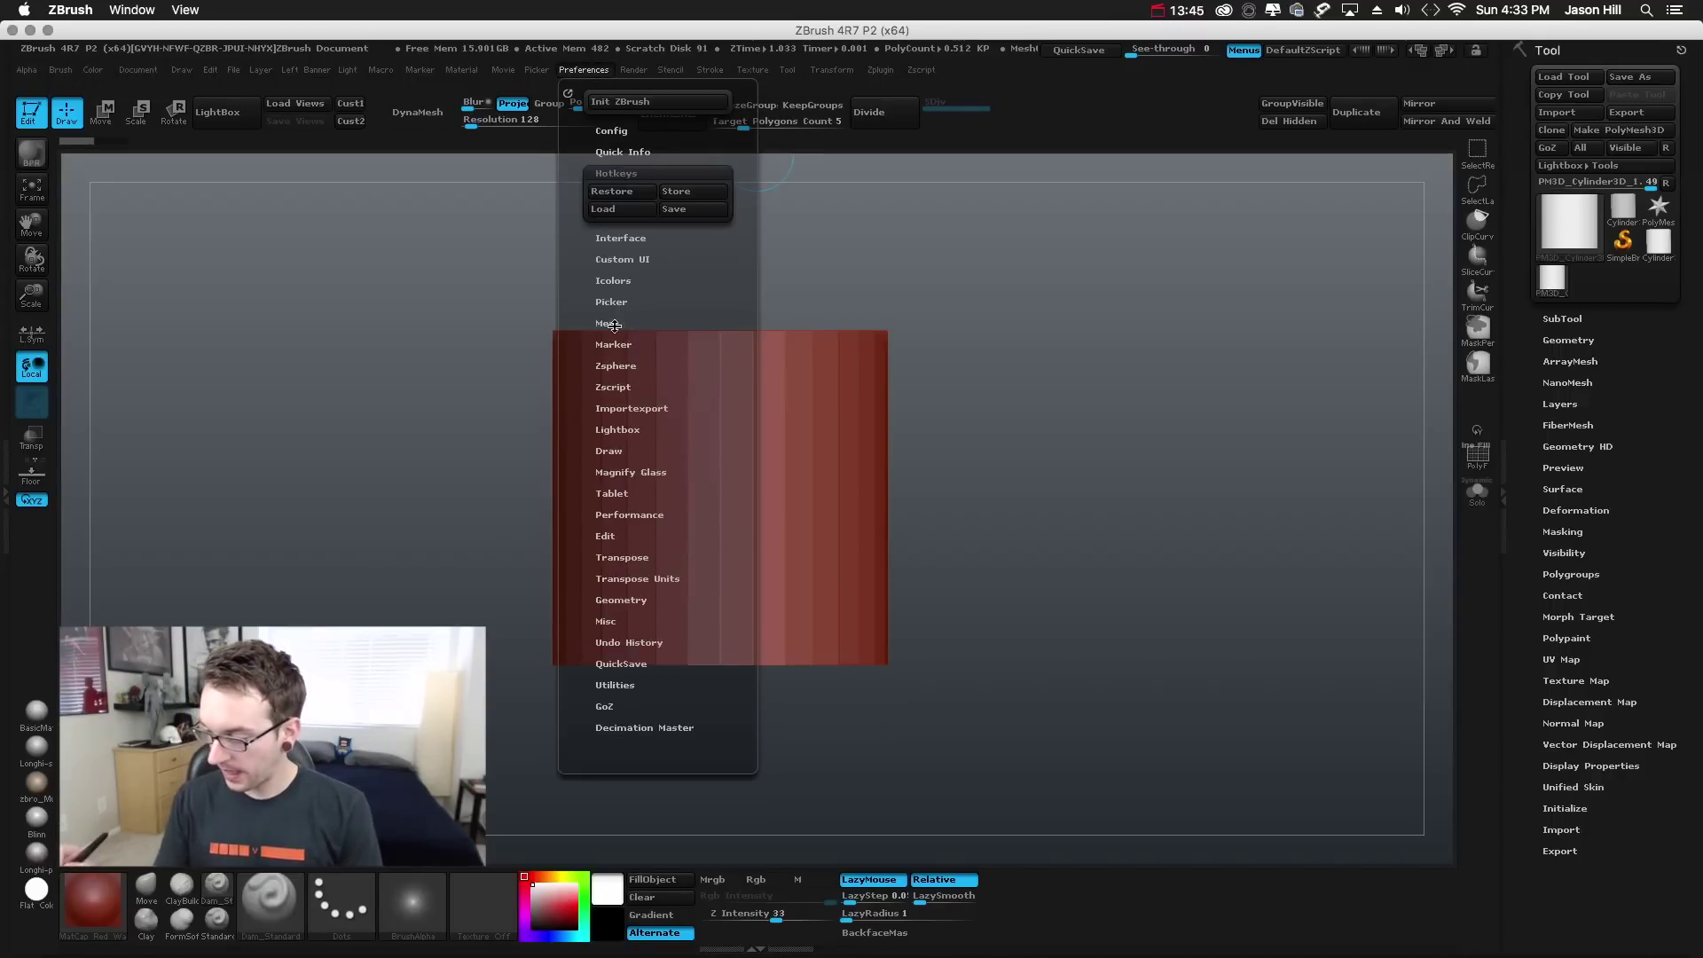
left_click(687, 213)
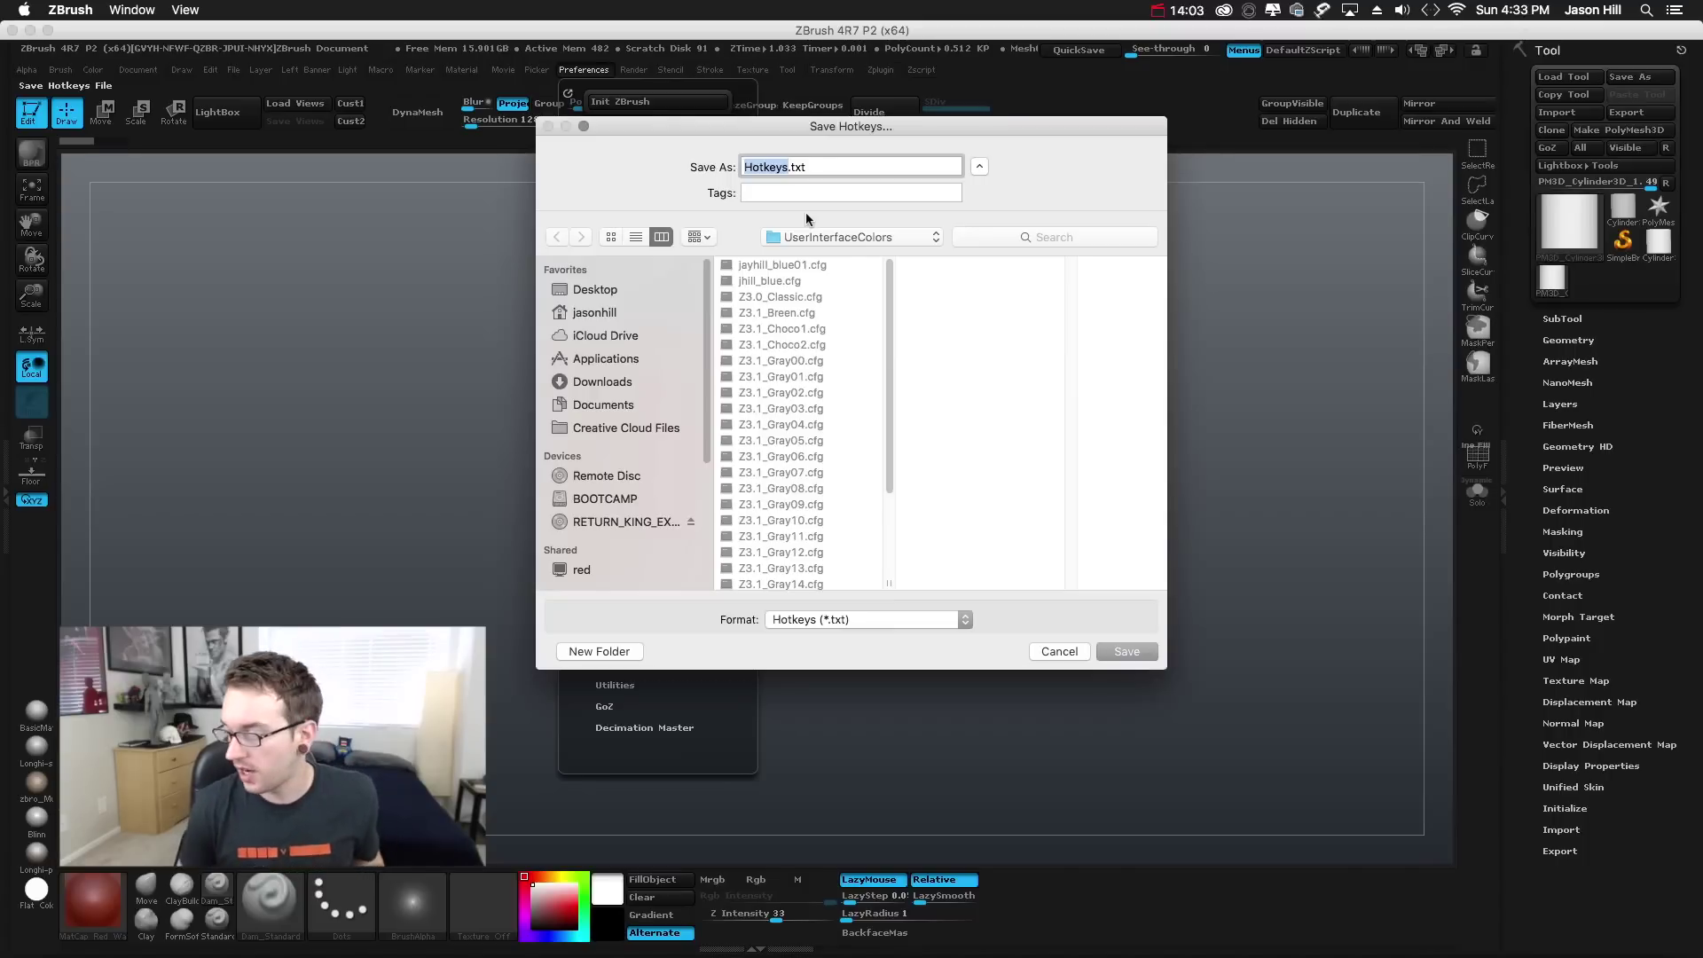
left_click(896, 236)
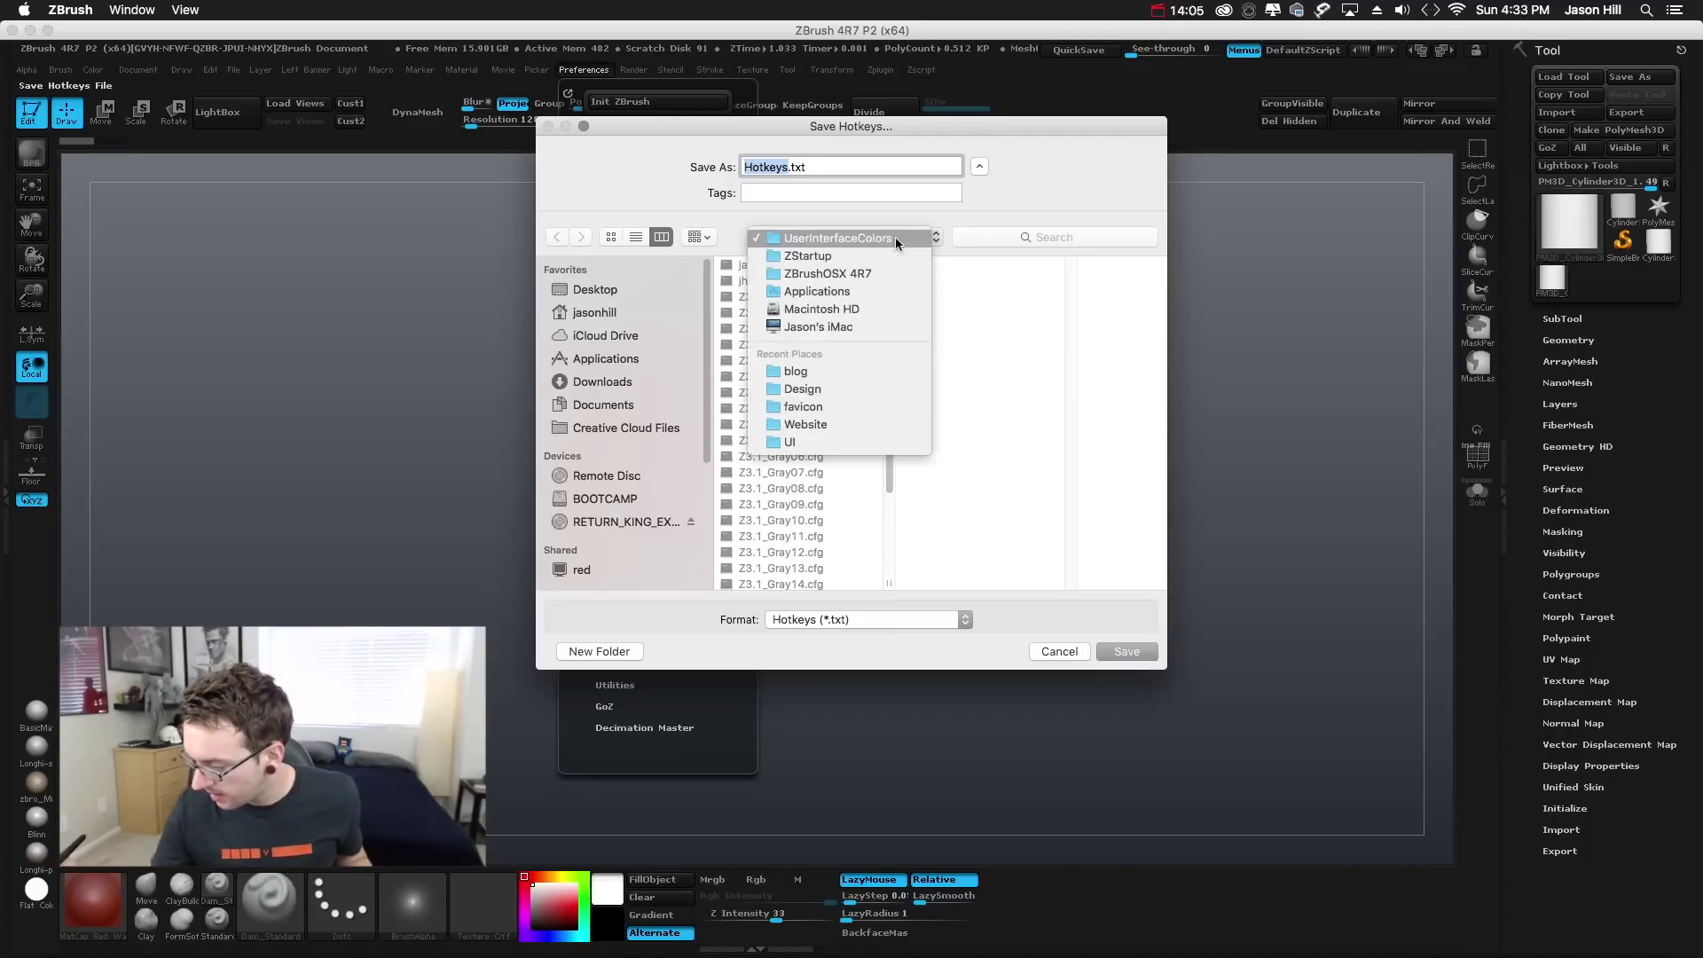
left_click(892, 257)
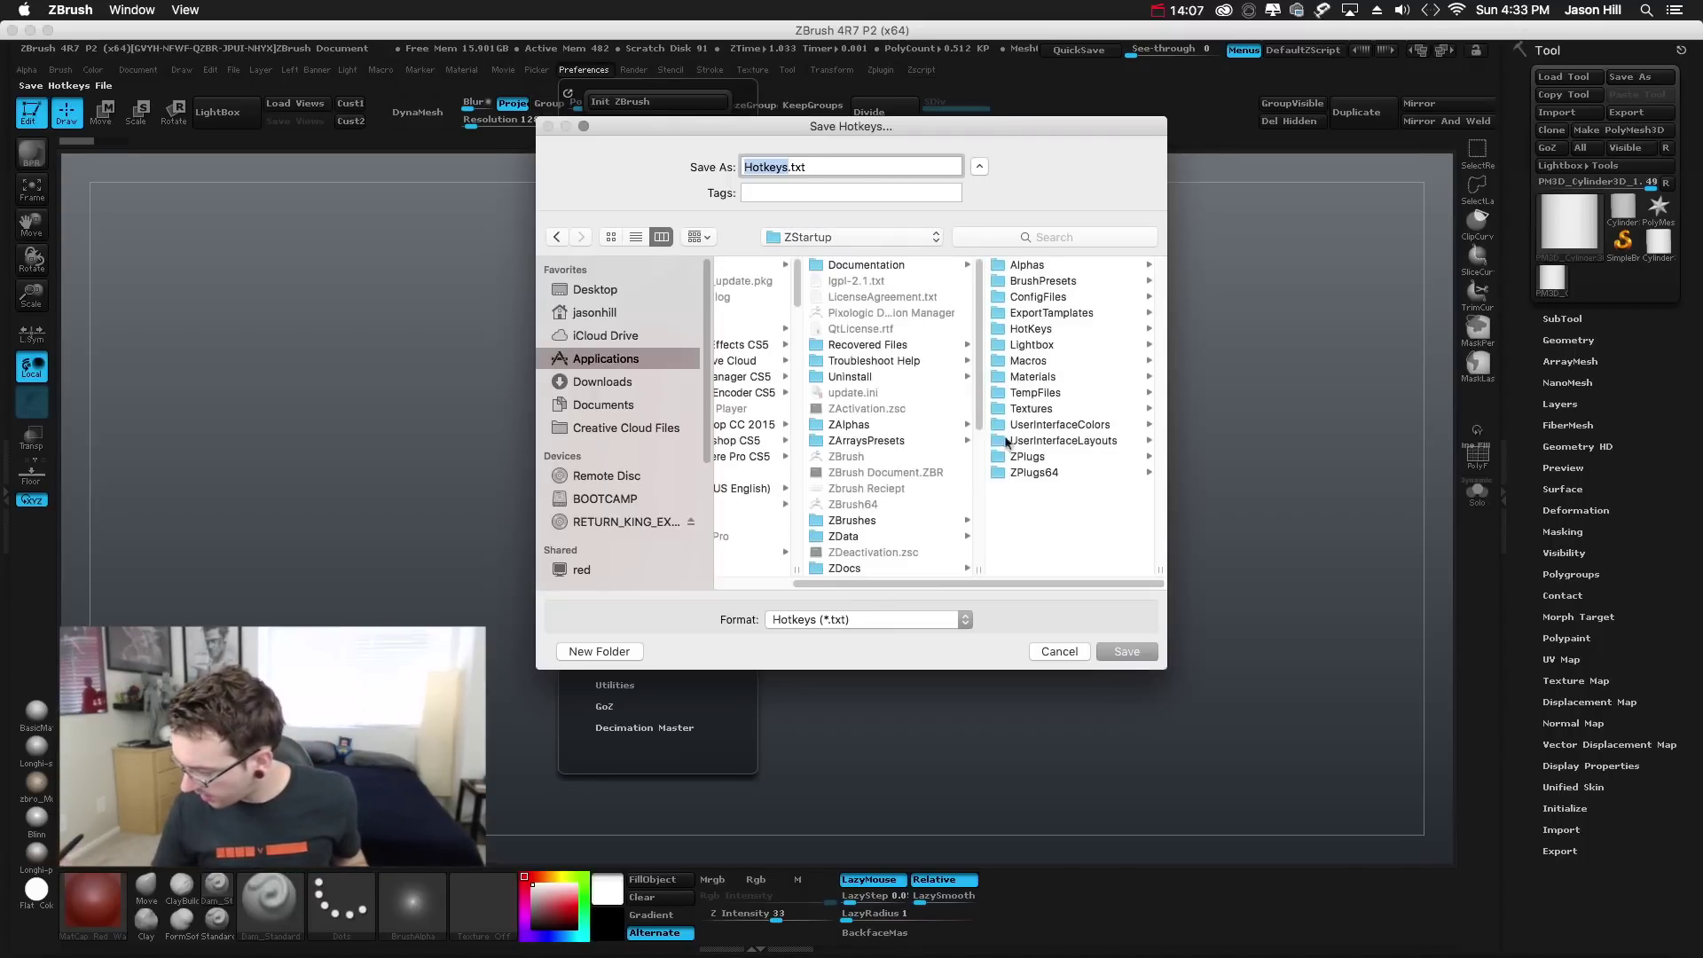
left_click(1073, 330)
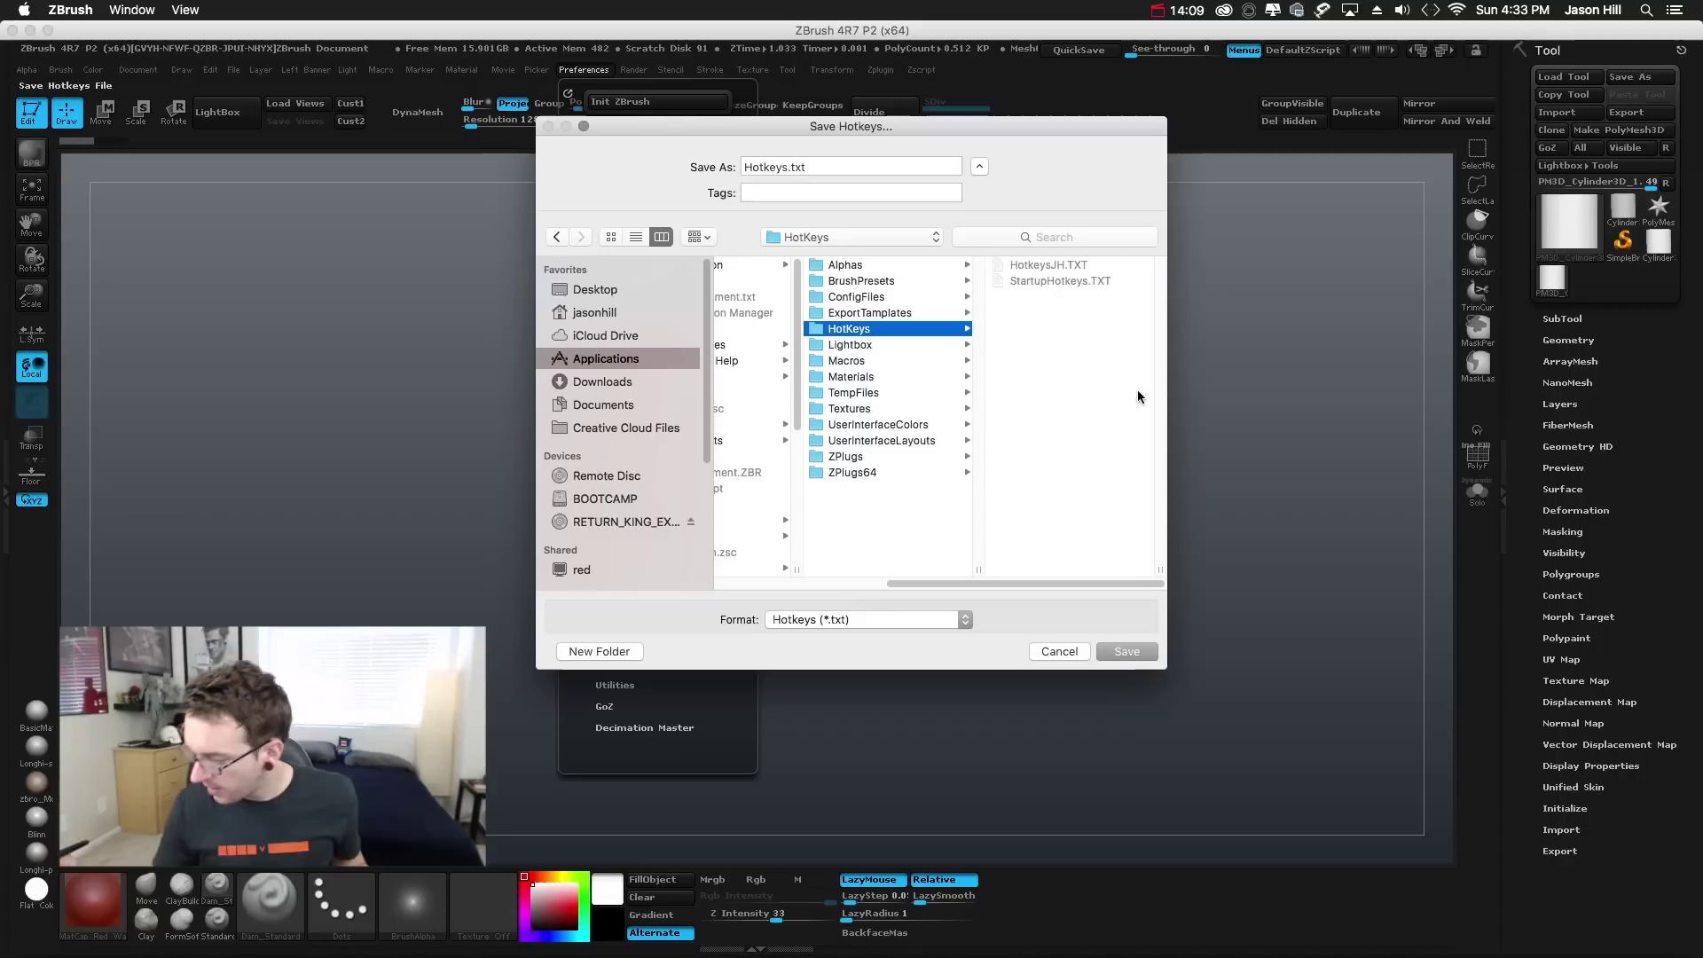
left_click(1080, 282)
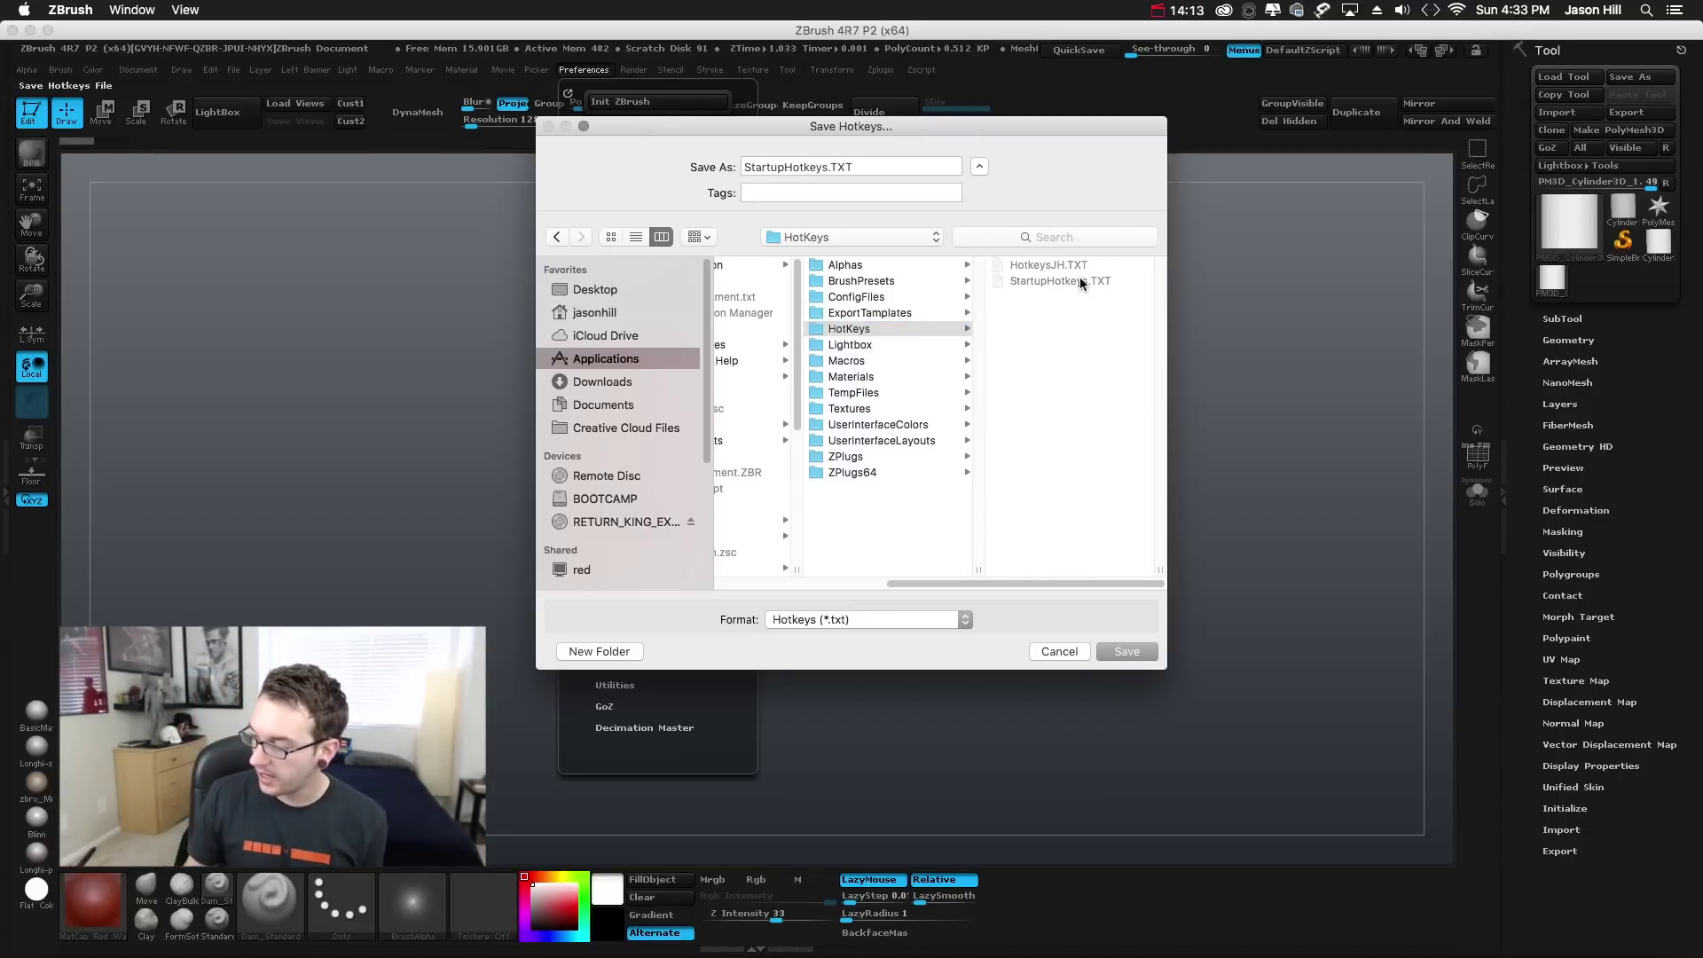
left_click(1059, 651)
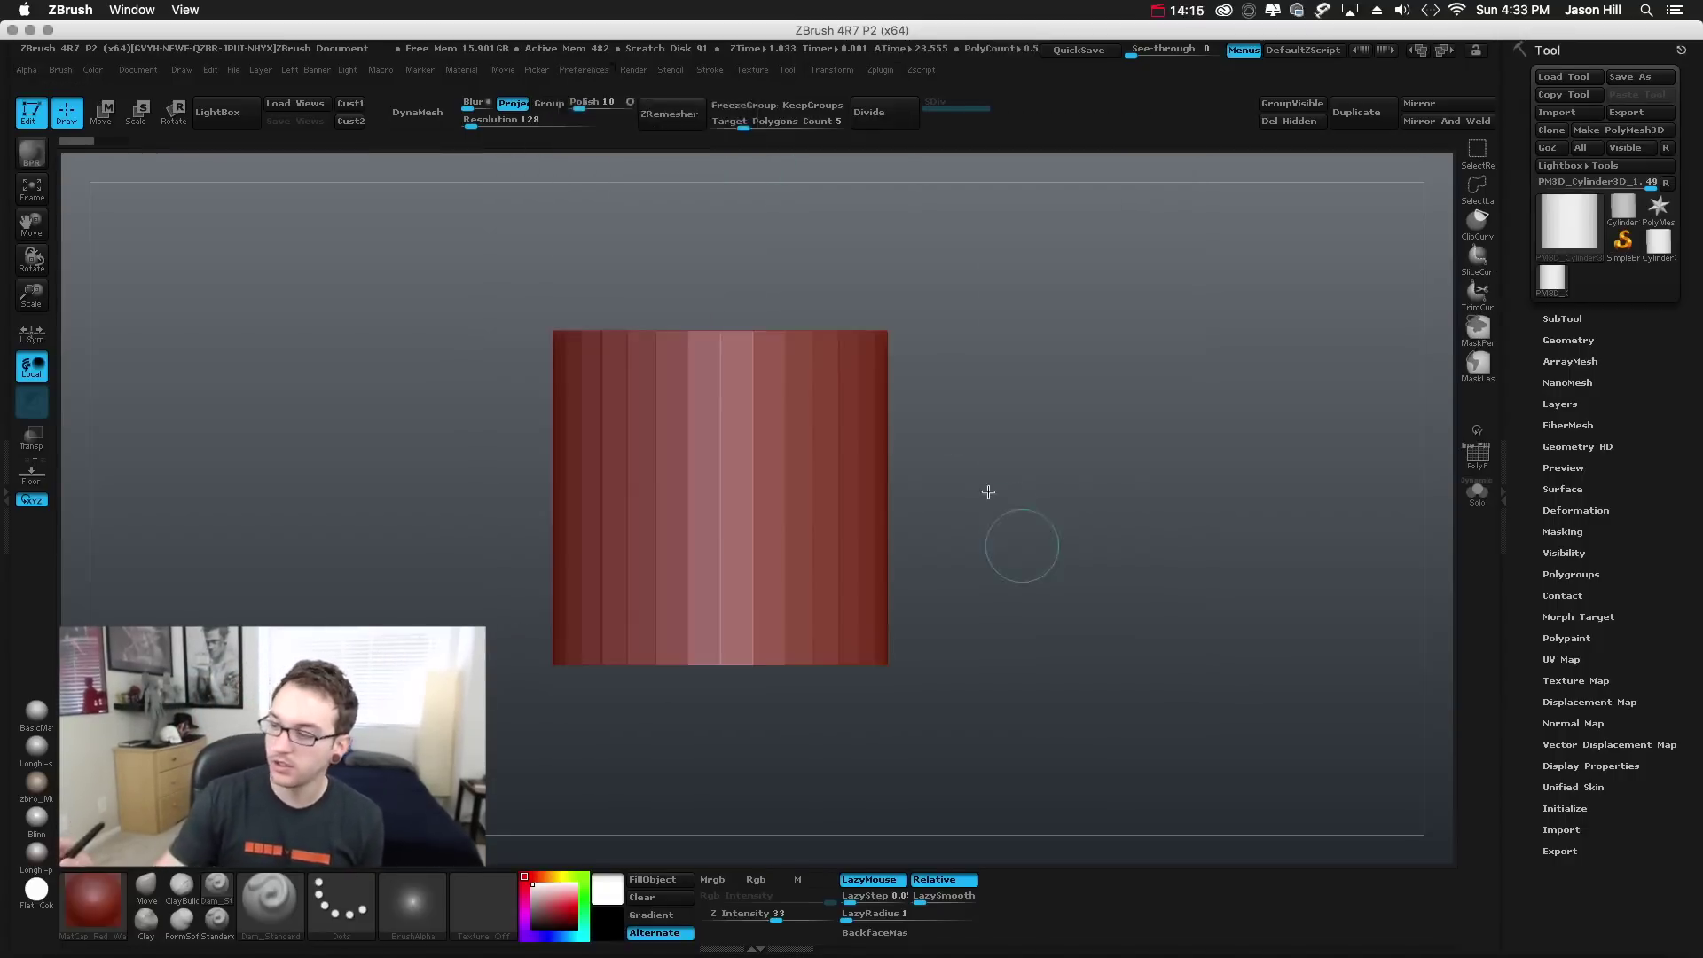
- Store the current hotkeys in the preferences and open the Config settings
left_click(584, 70)
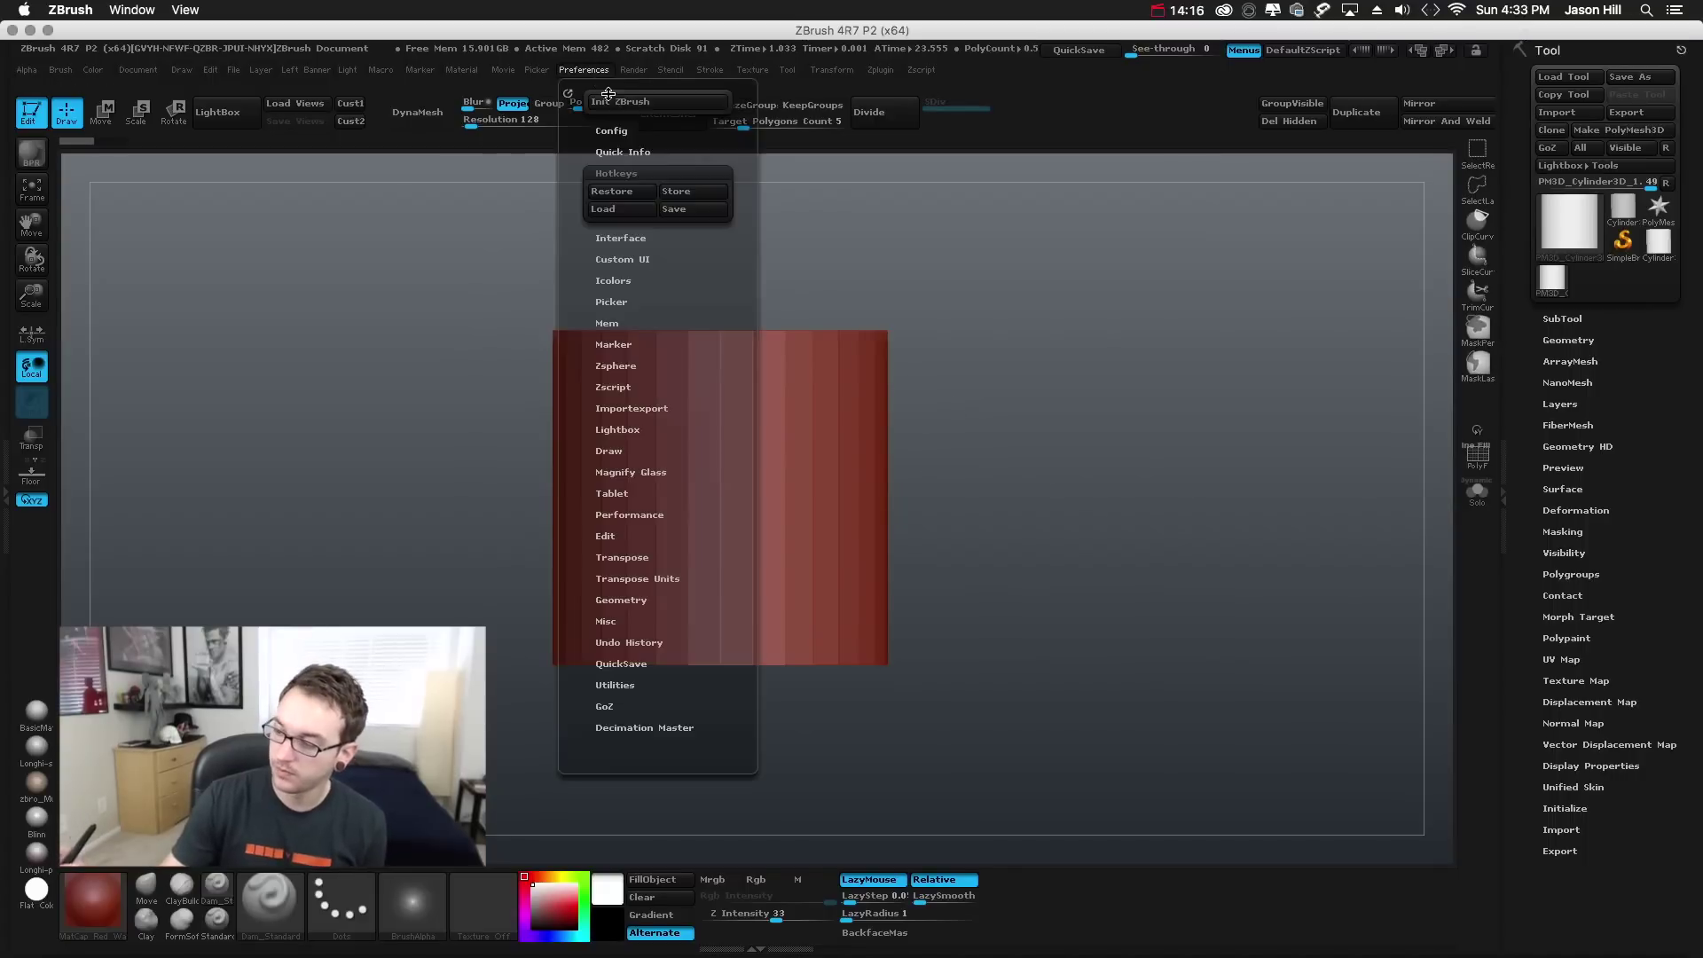
left_click(693, 199)
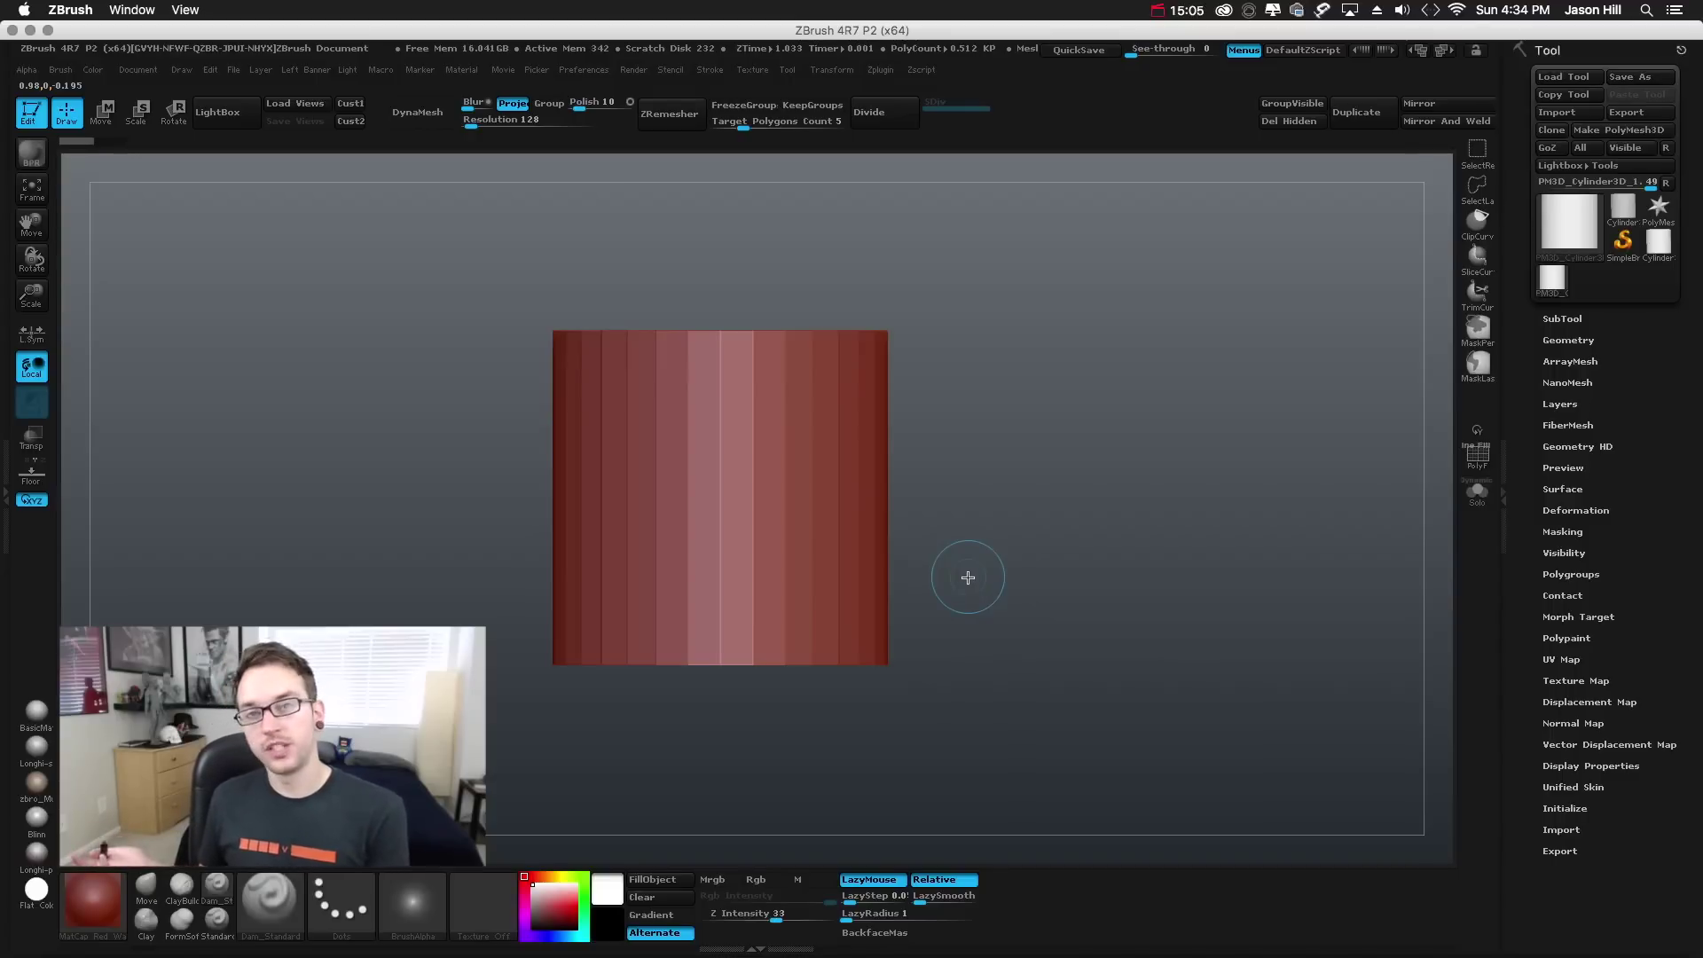
left_click(596, 71)
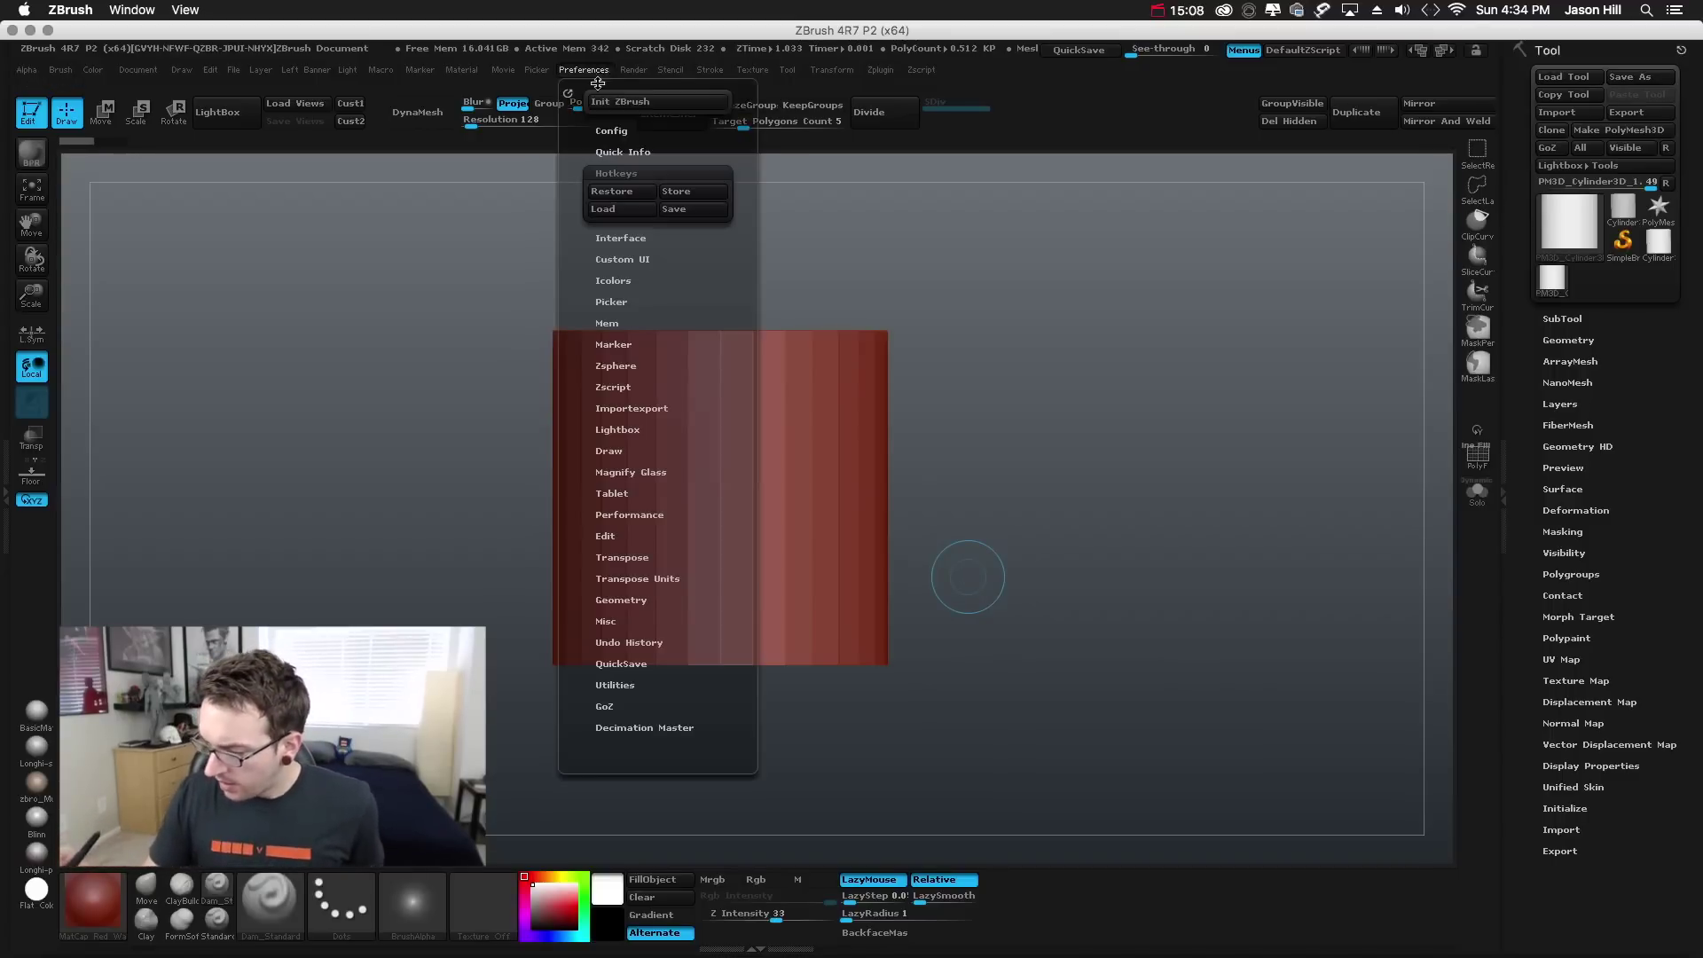
left_click(631, 174)
left_click(618, 133)
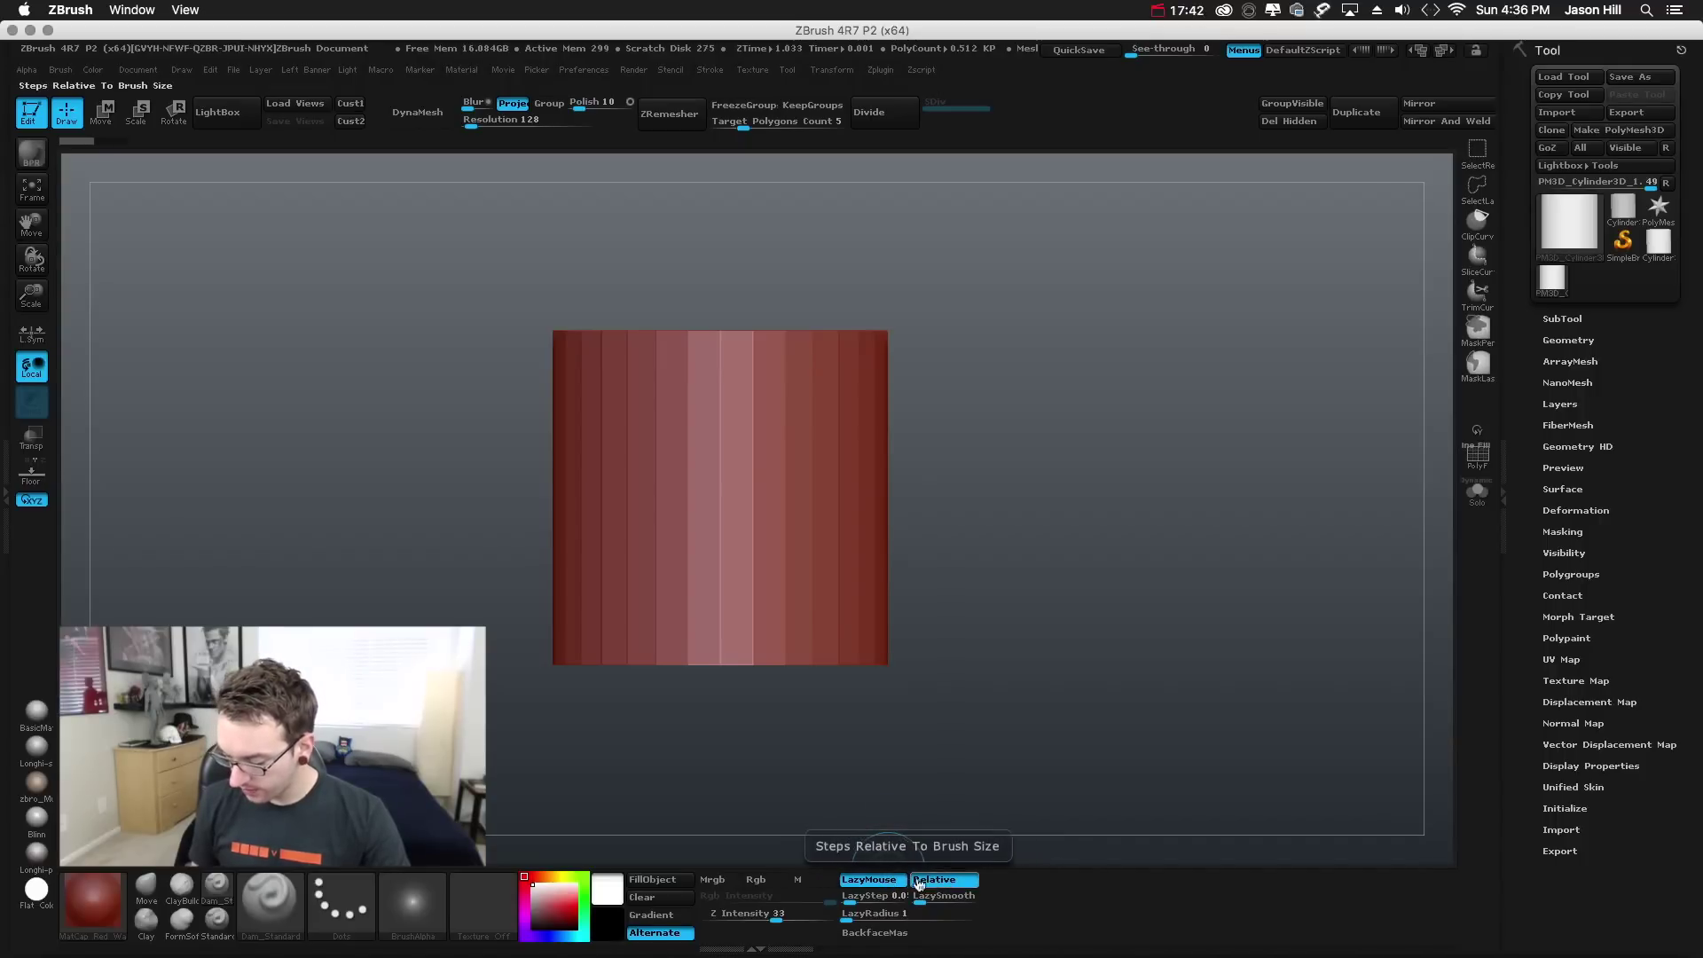
- Select the Standard brush and turn off its LazyMouse option
left_click(218, 921)
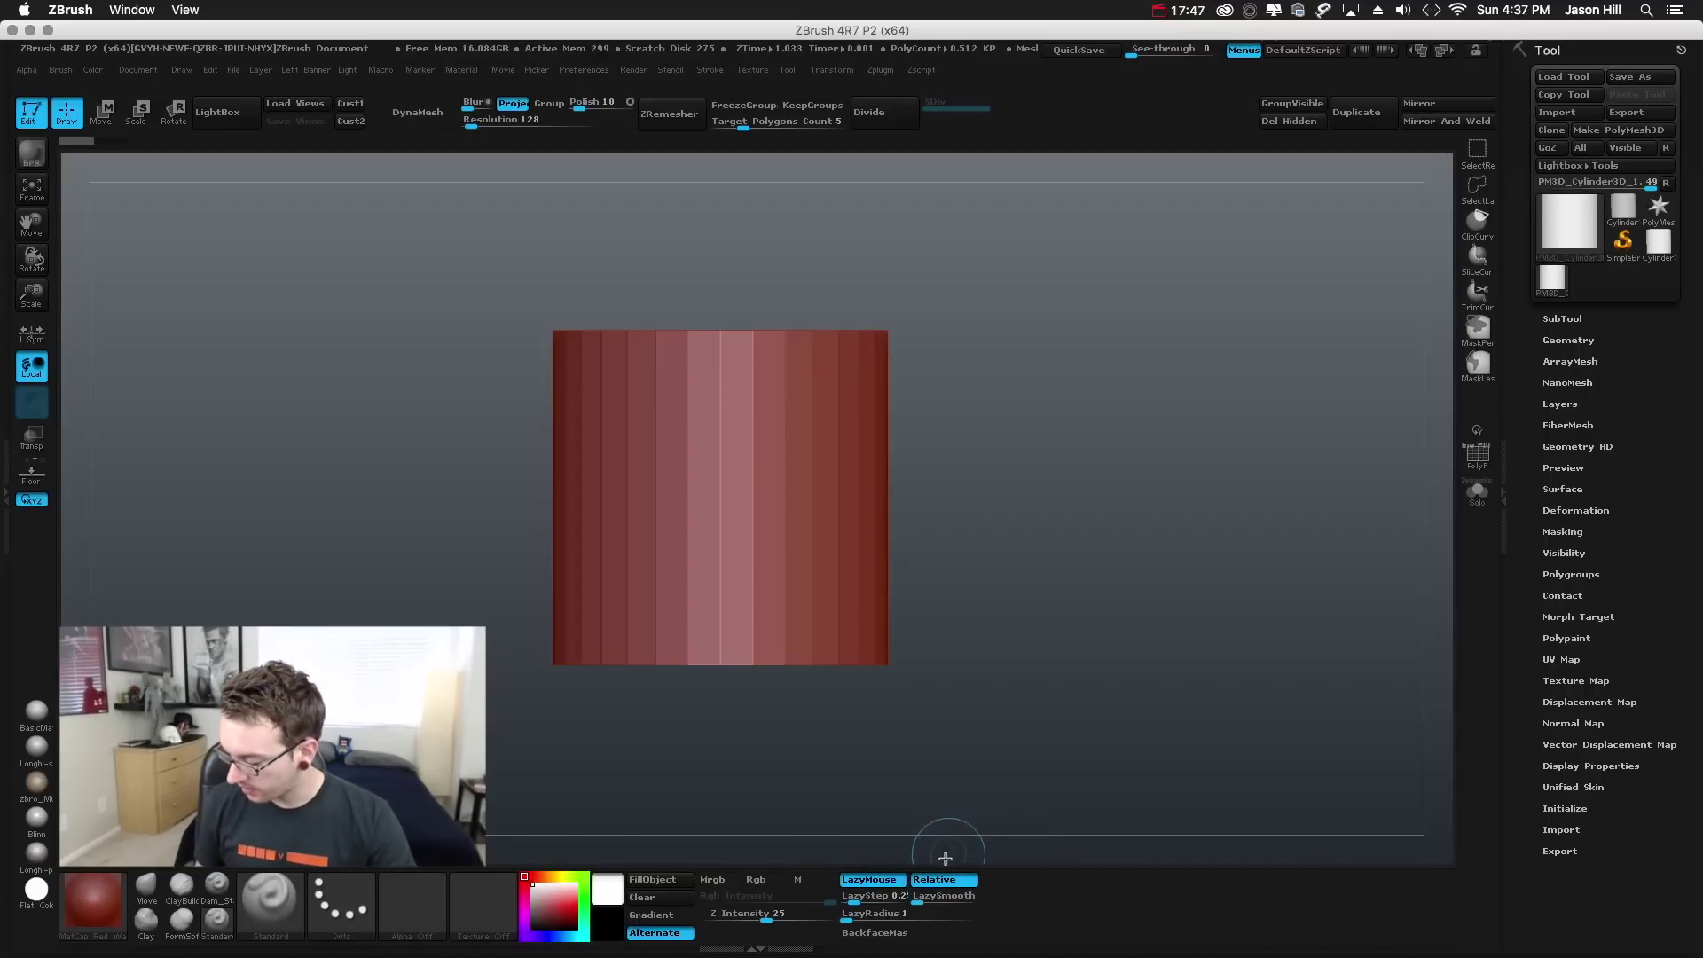
left_click(883, 880)
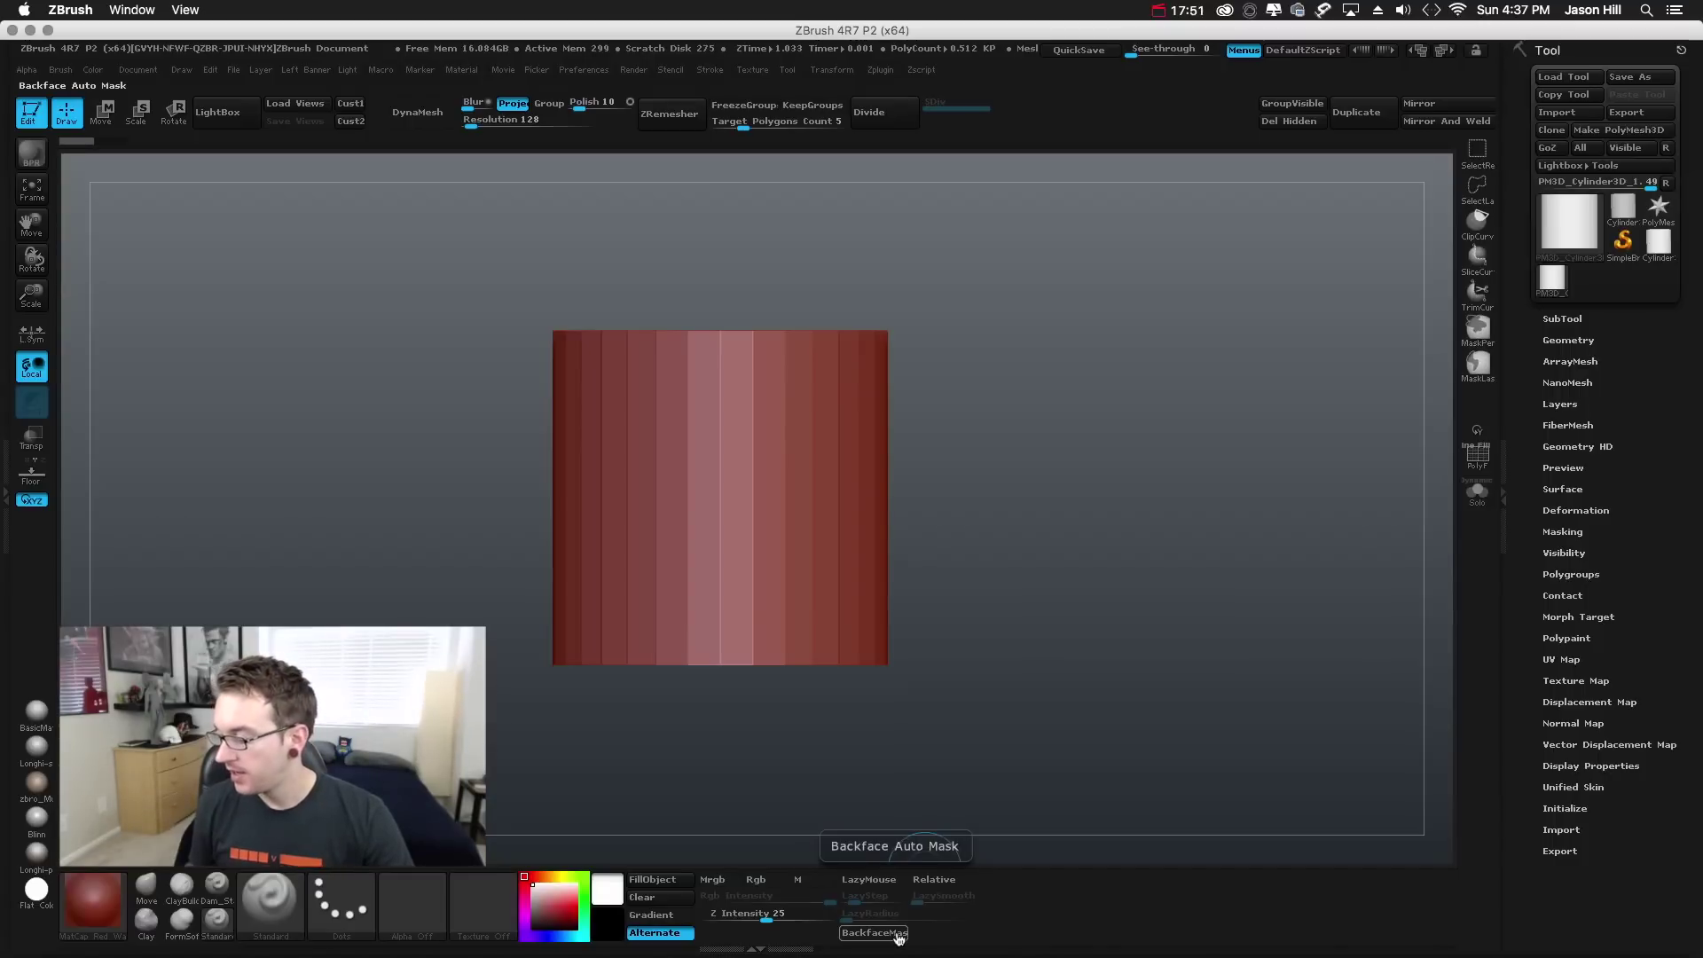
left_click(59, 71)
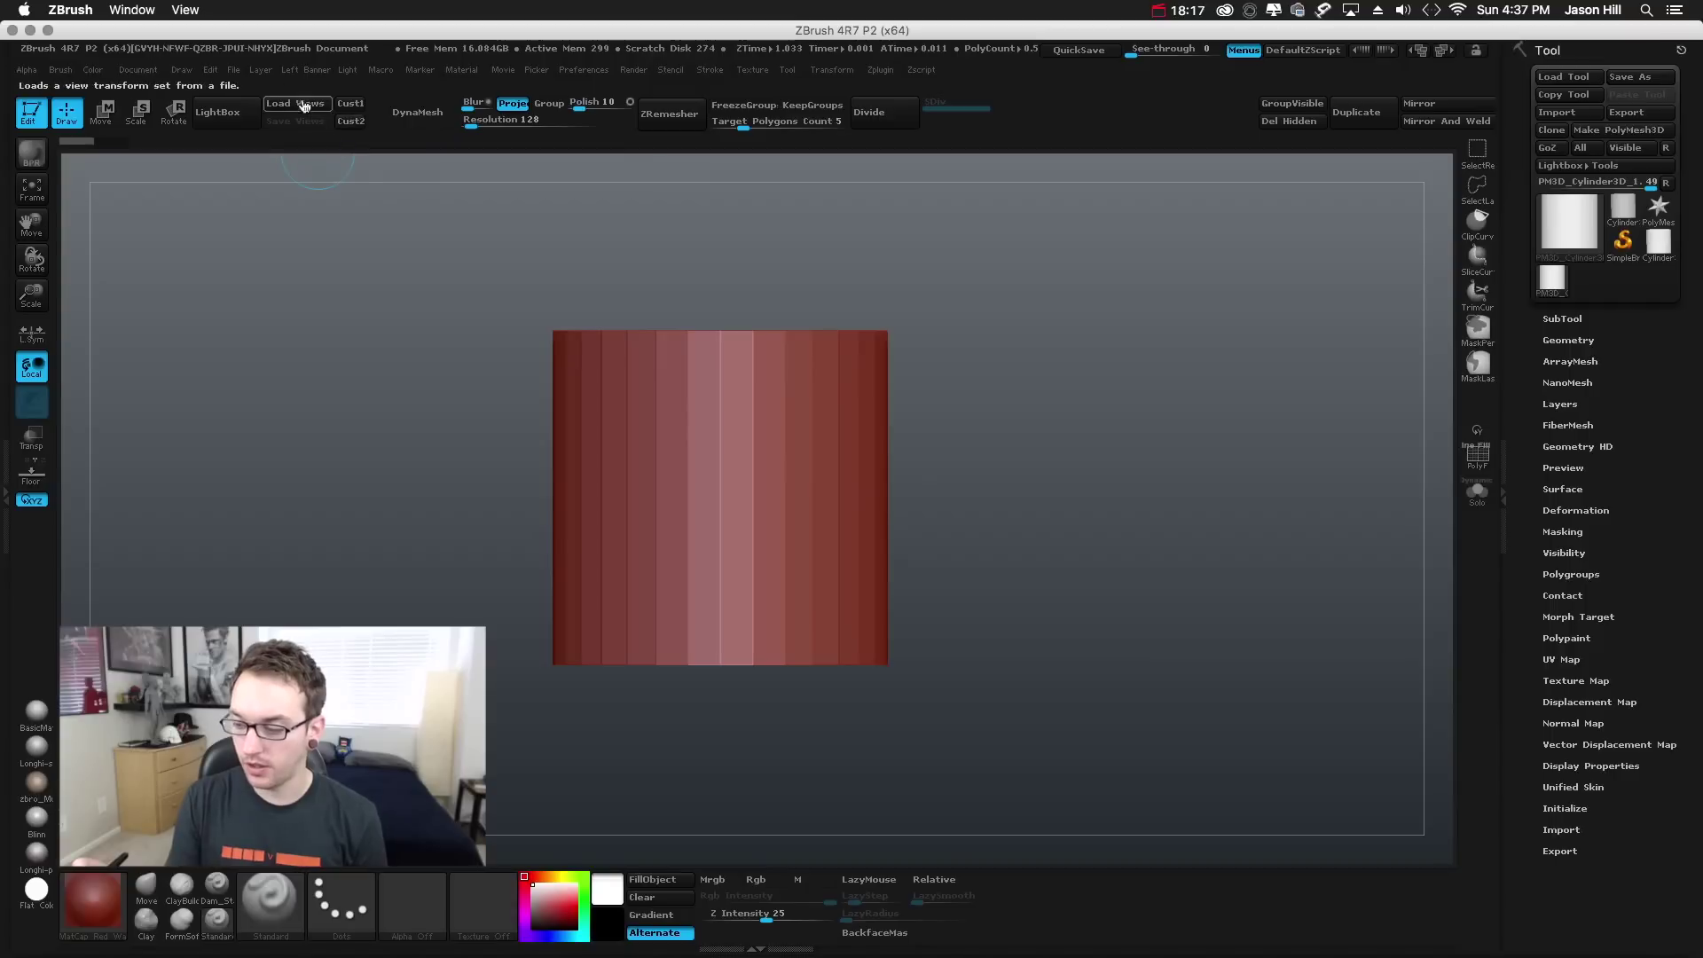
- Store a custom view of the cylinder in the Cust1 slot and recall it
left_click_drag(437, 343, 418, 436)
left_click(352, 110)
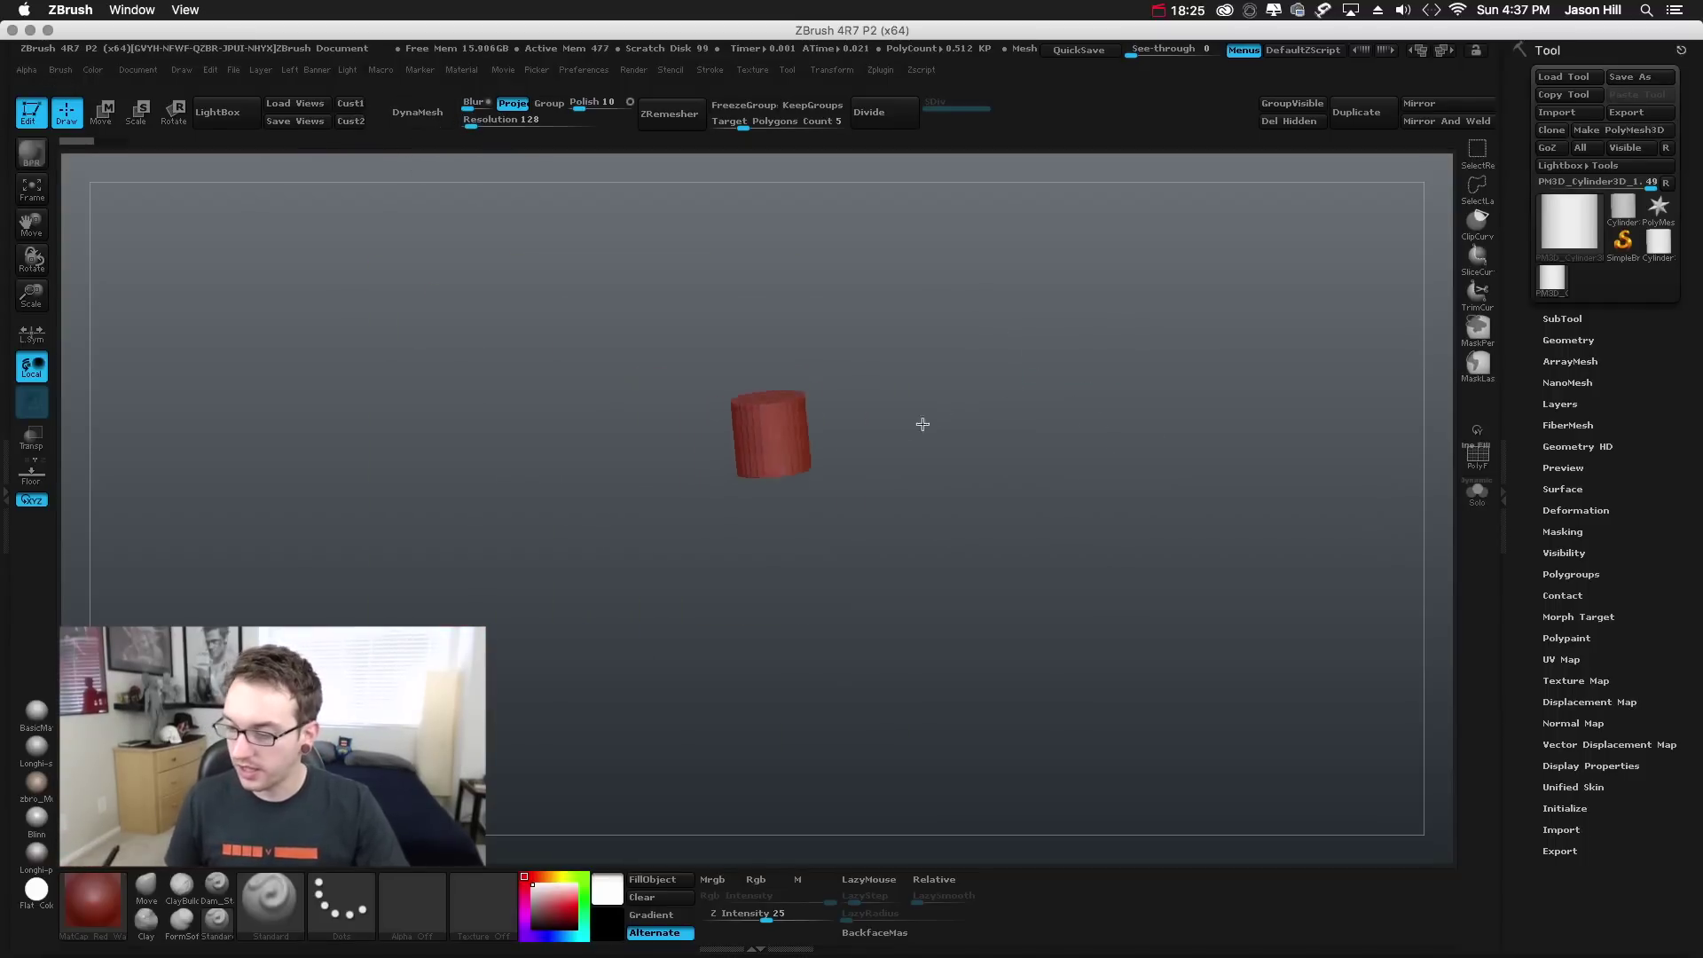
left_click(351, 104)
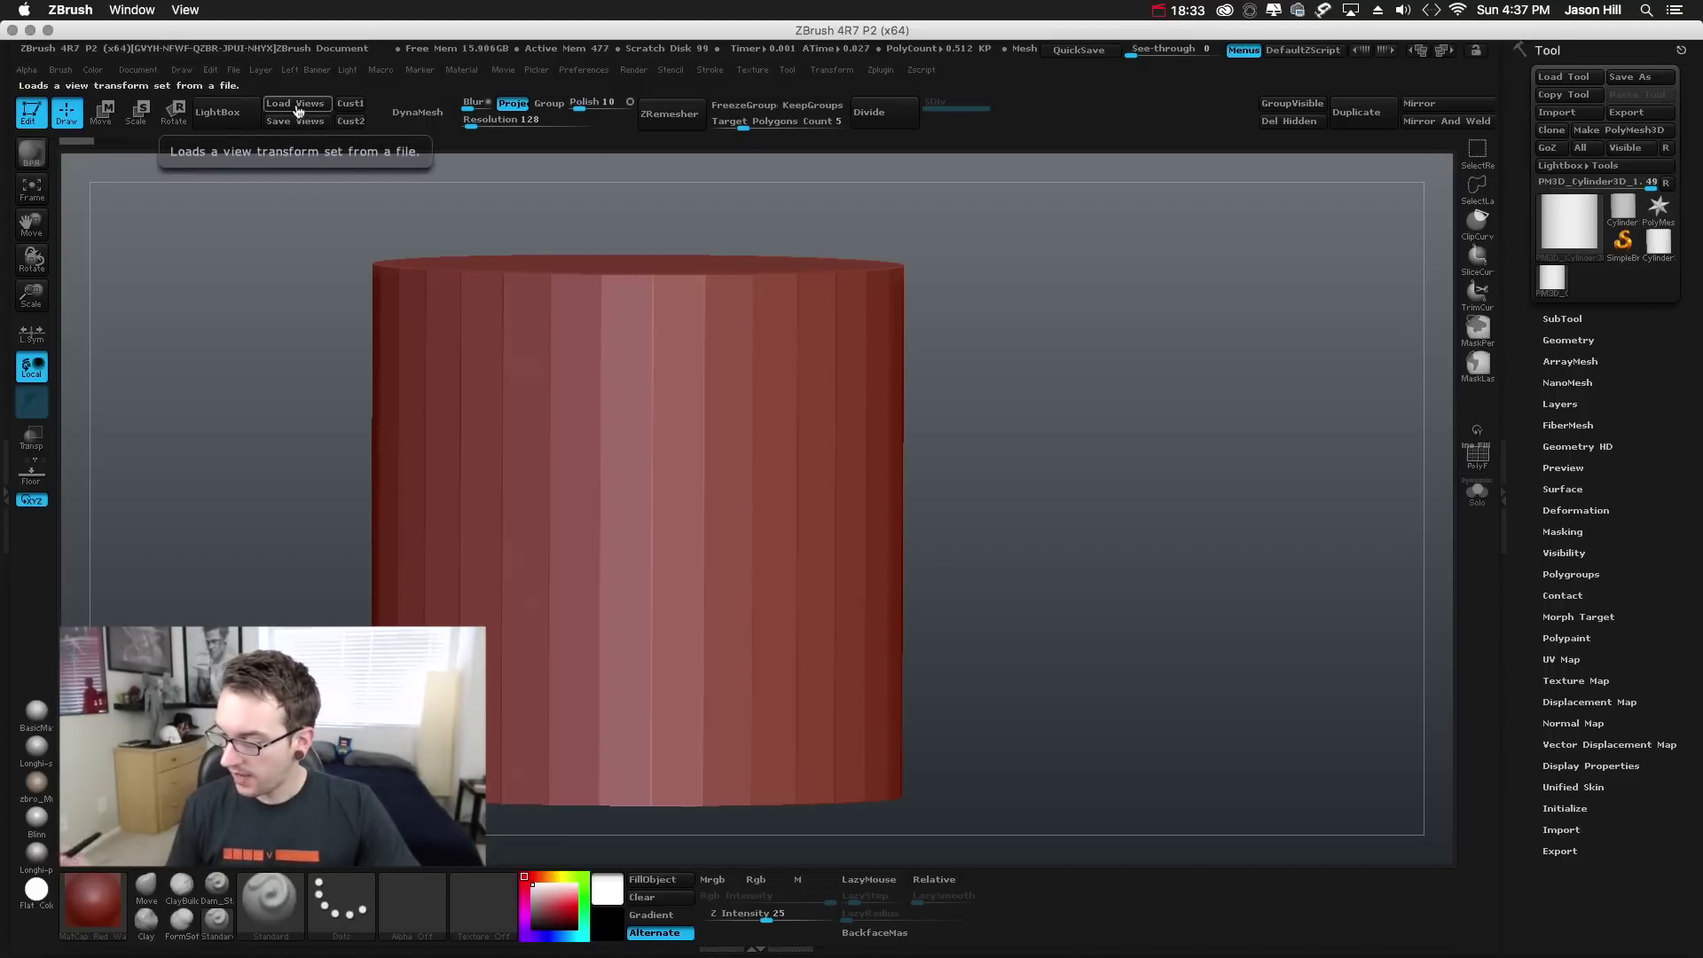
left_click_drag(1076, 380, 1056, 355)
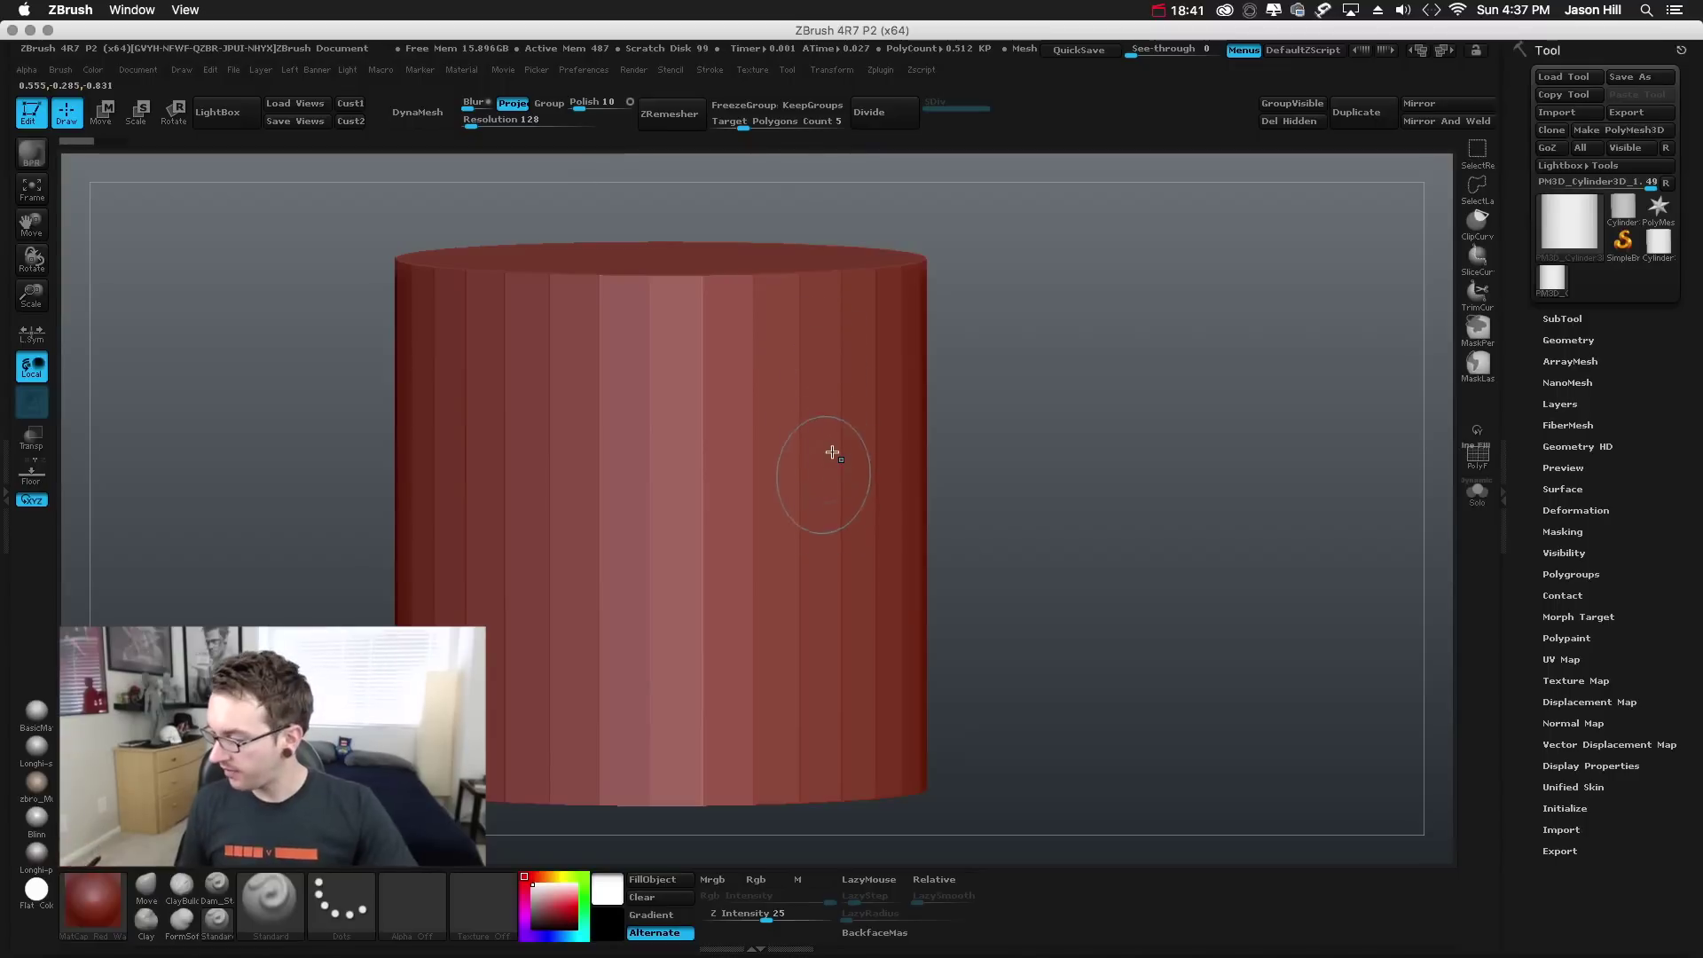
left_click_drag(1091, 615, 1101, 600, "shift")
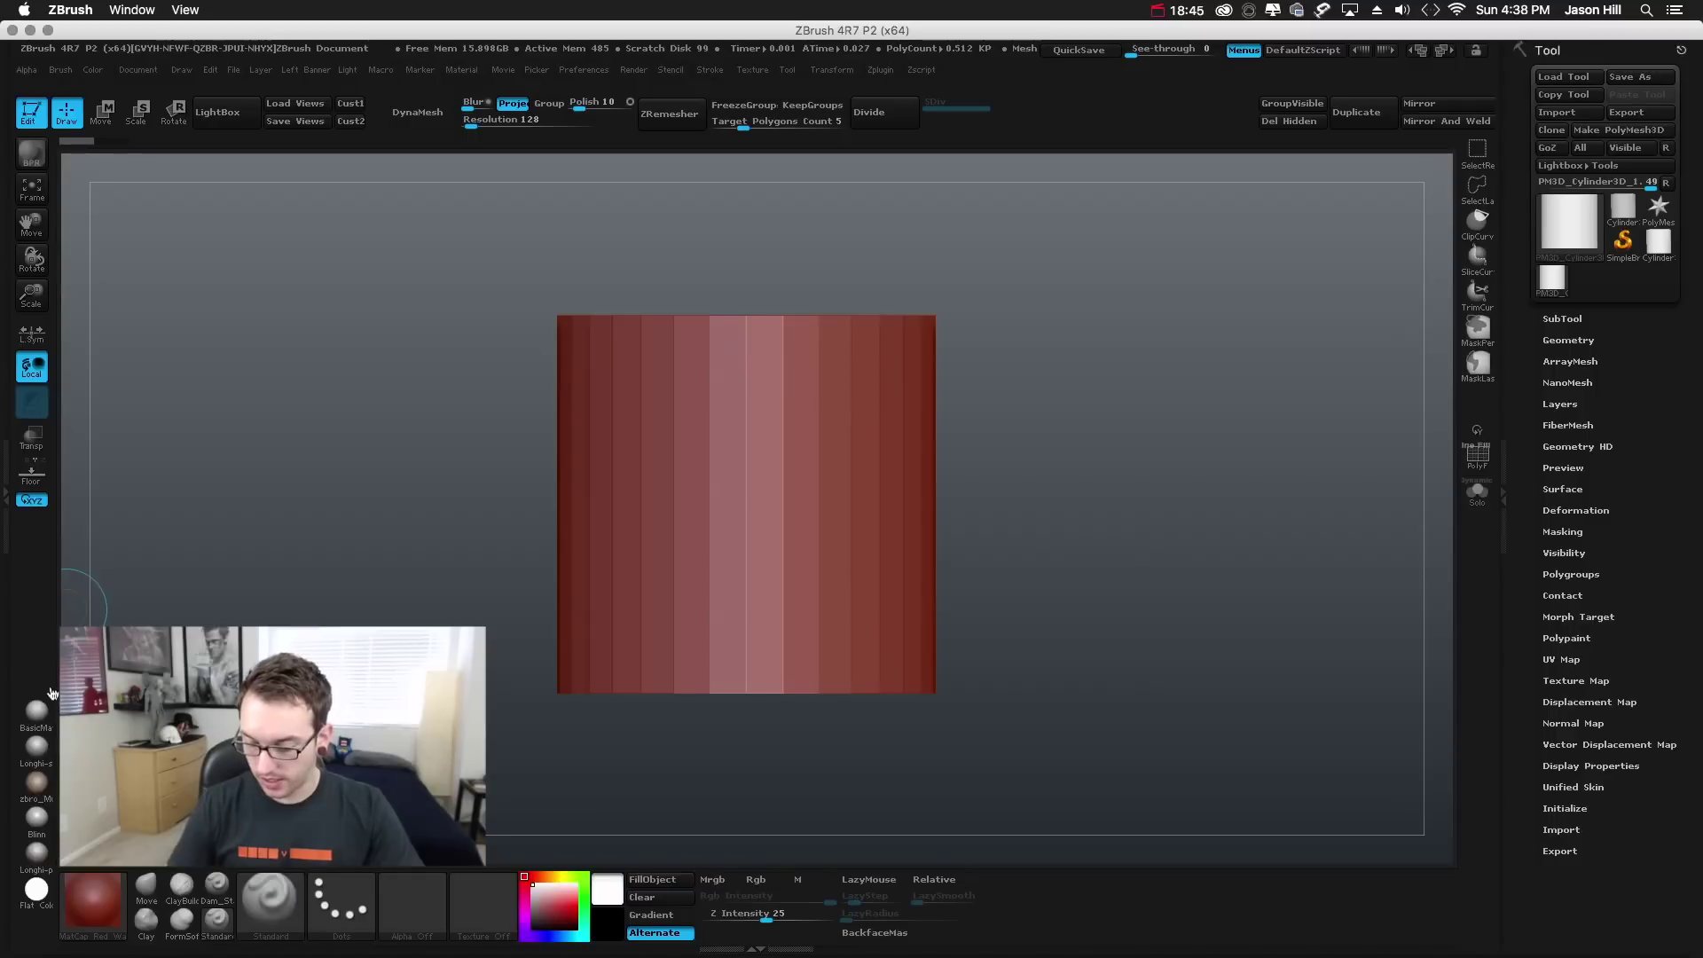
left_click_drag(247, 486, 270, 558, "alt")
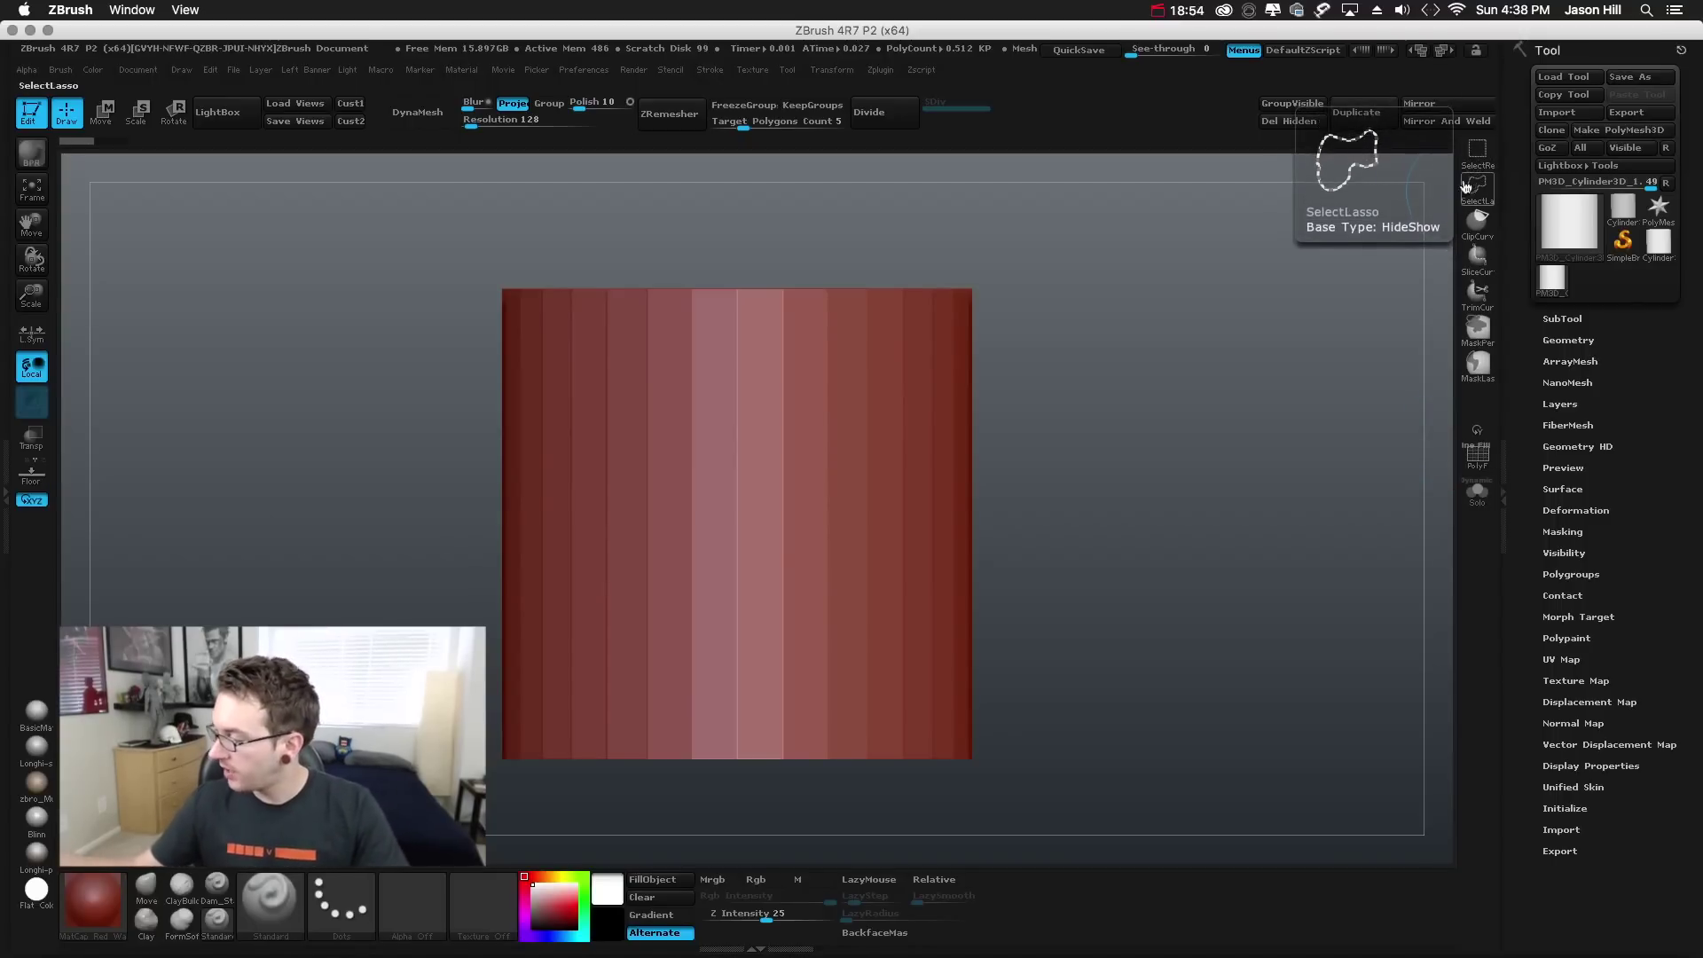
- Activate the SelectRect brush, skip its note until the next restart, and try the SelectLasso, MaskPen and MaskLasso brushes
left_click(1477, 152)
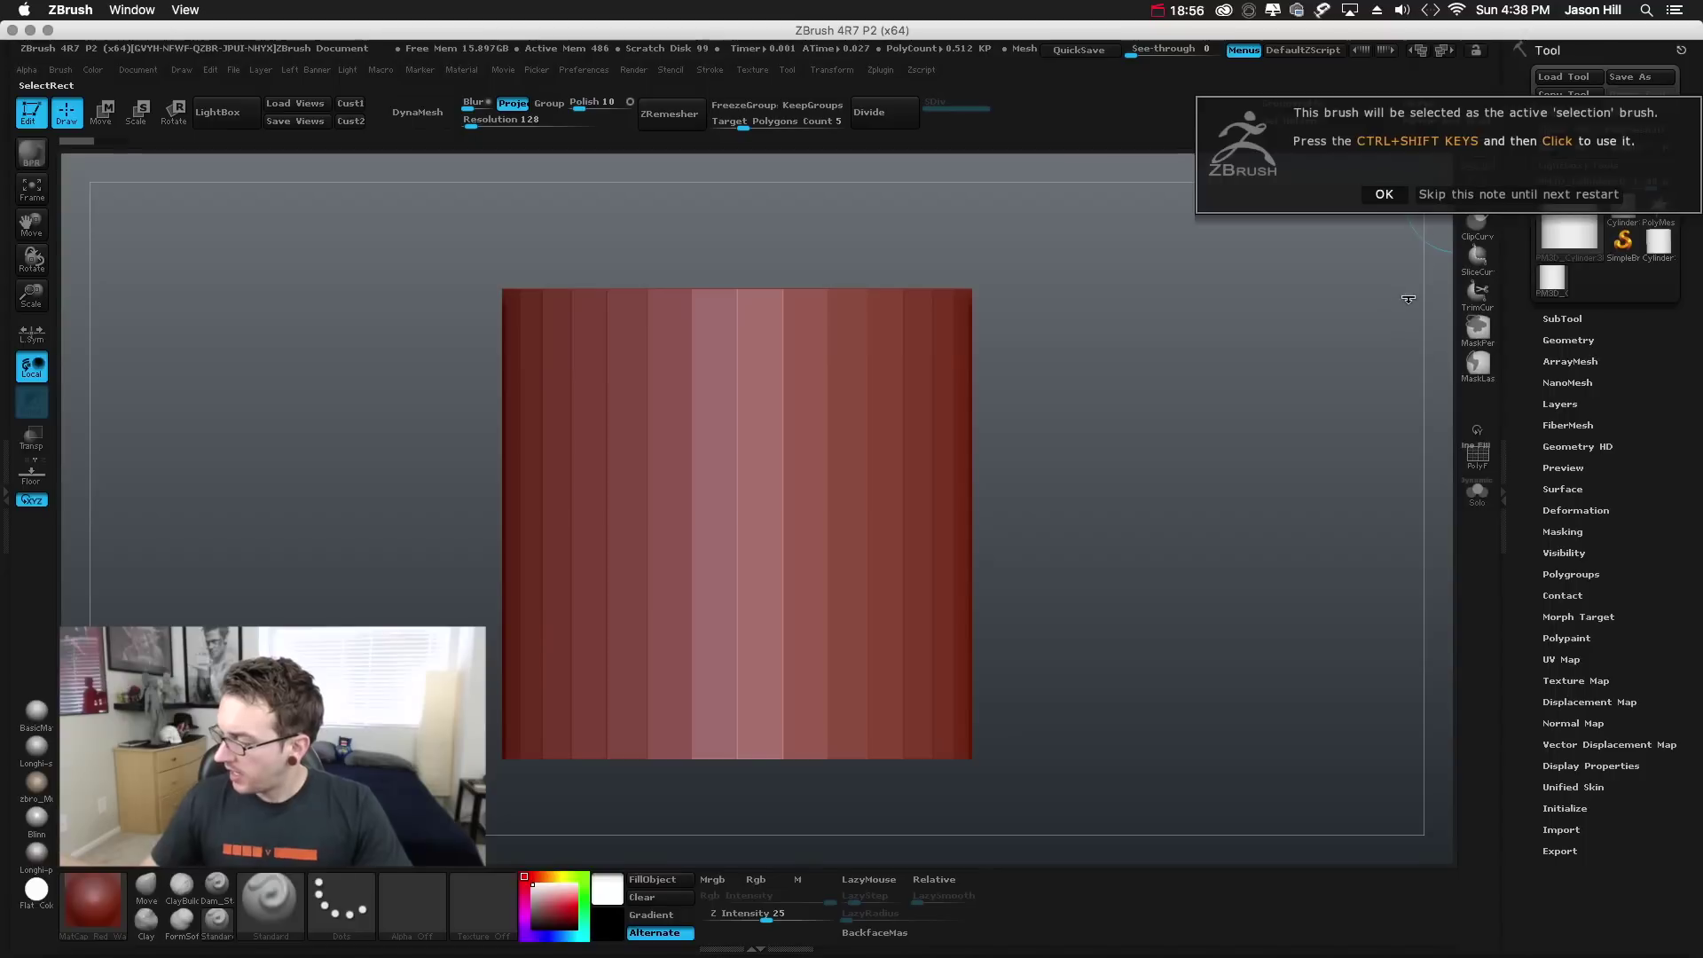
left_click(1459, 195)
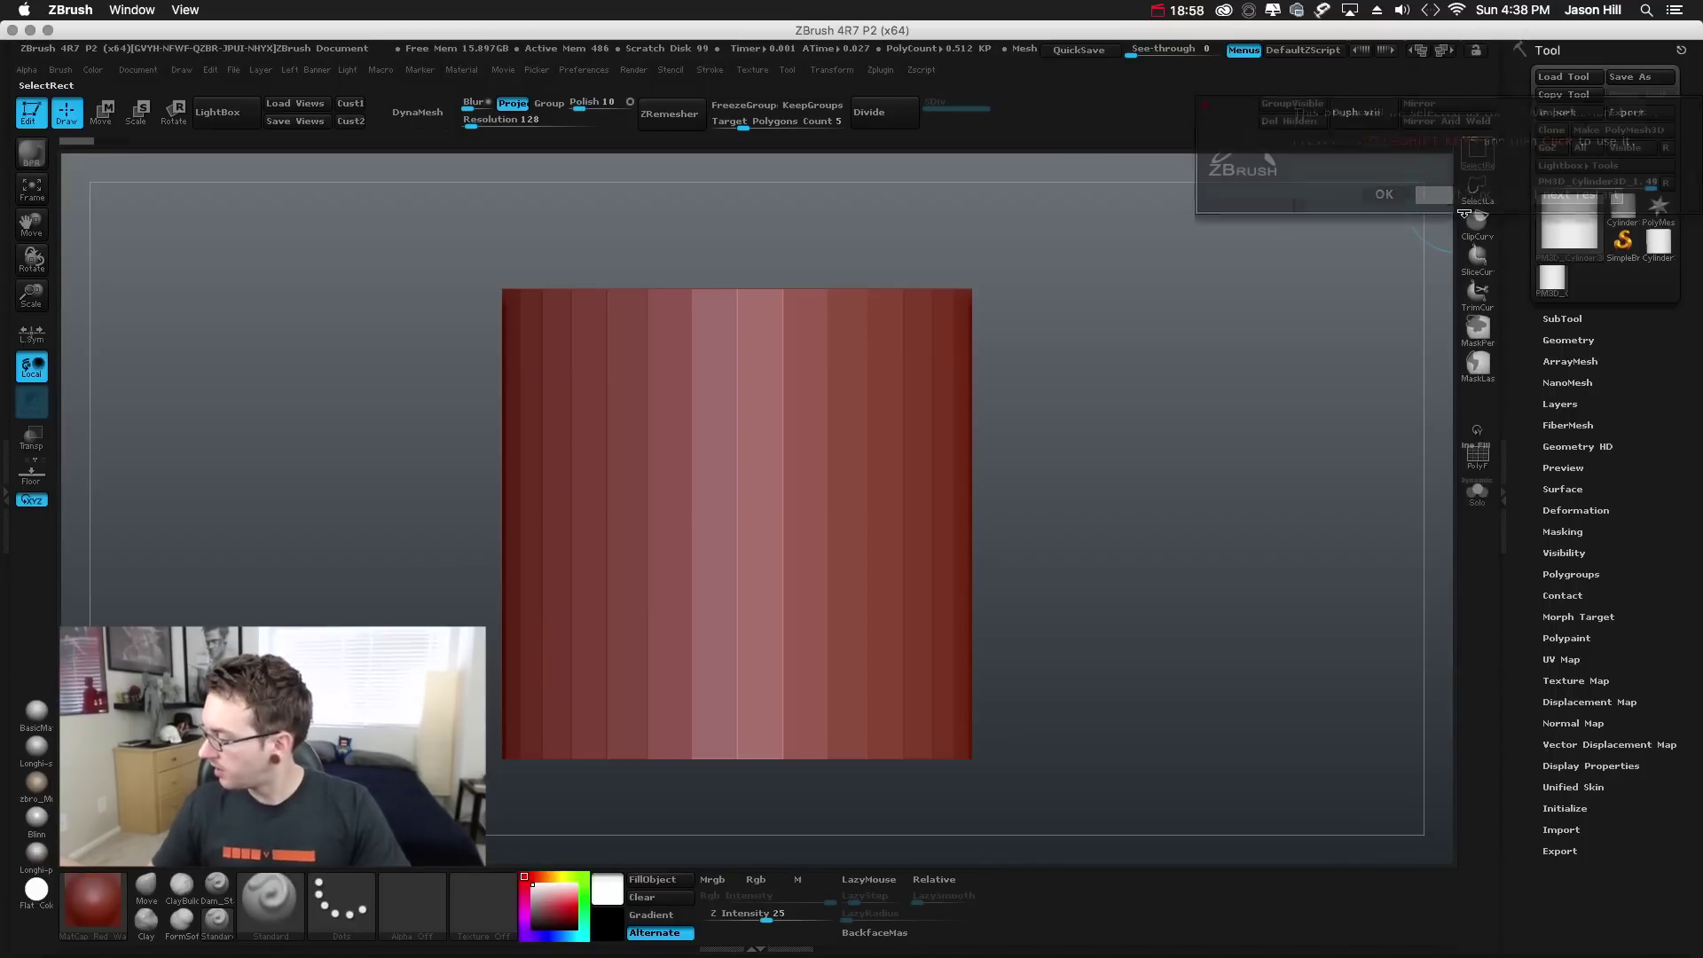
left_click(1472, 187)
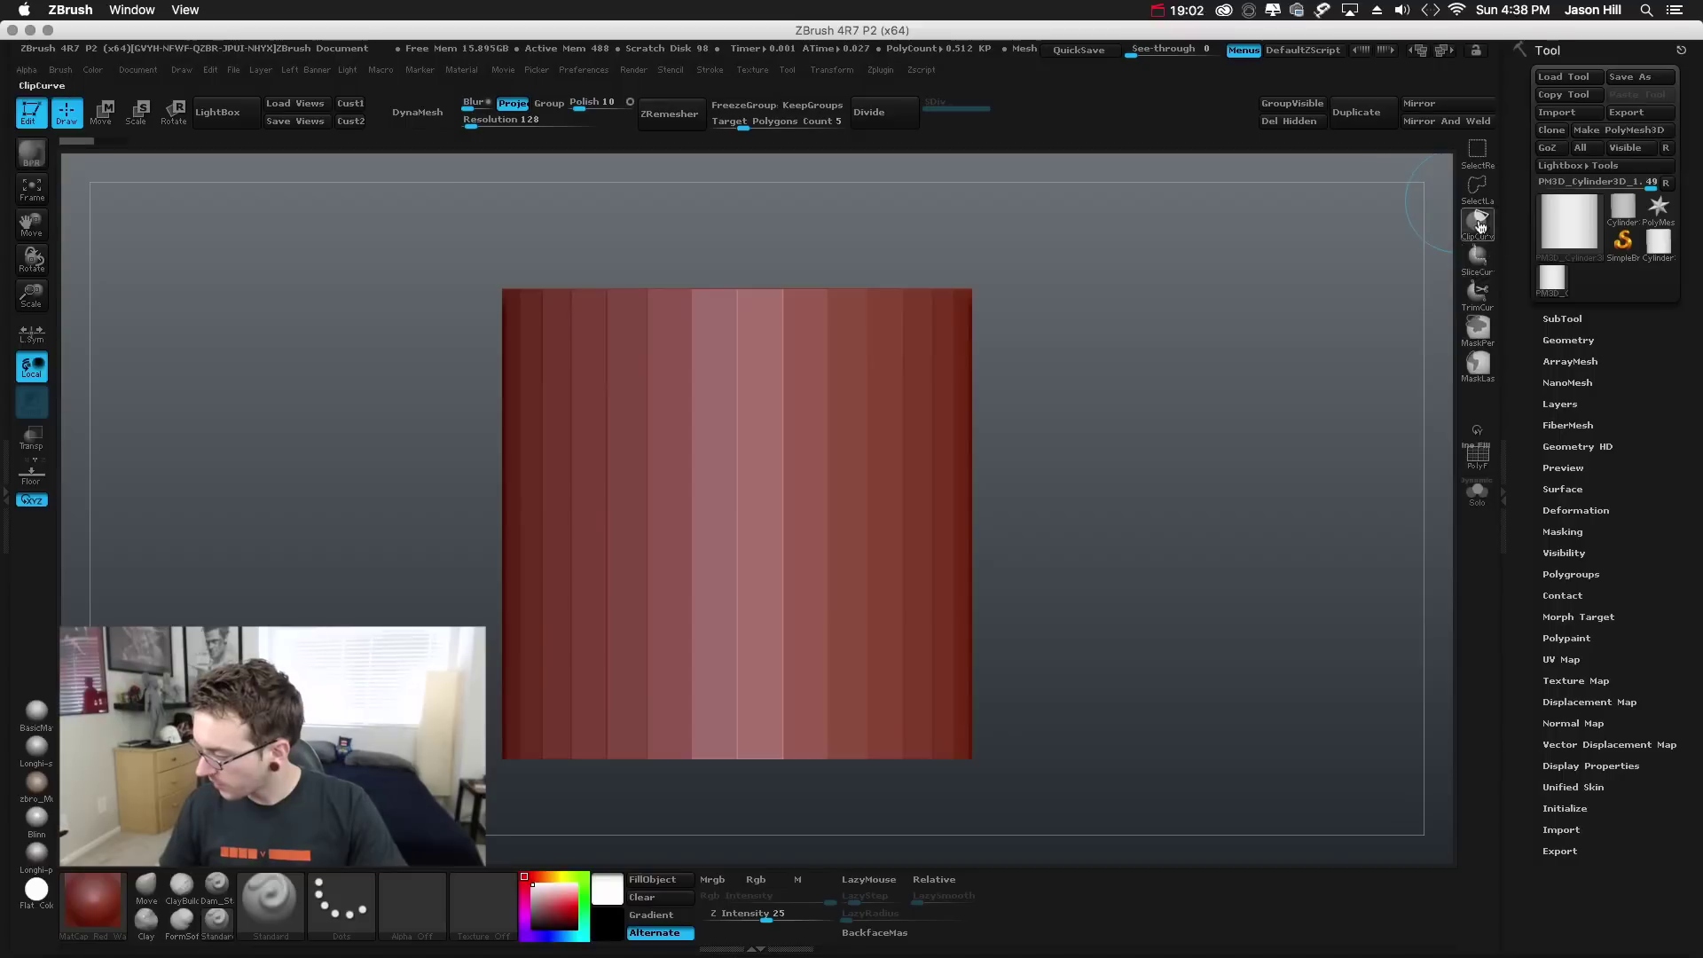
left_click(1479, 334)
left_click(1490, 372)
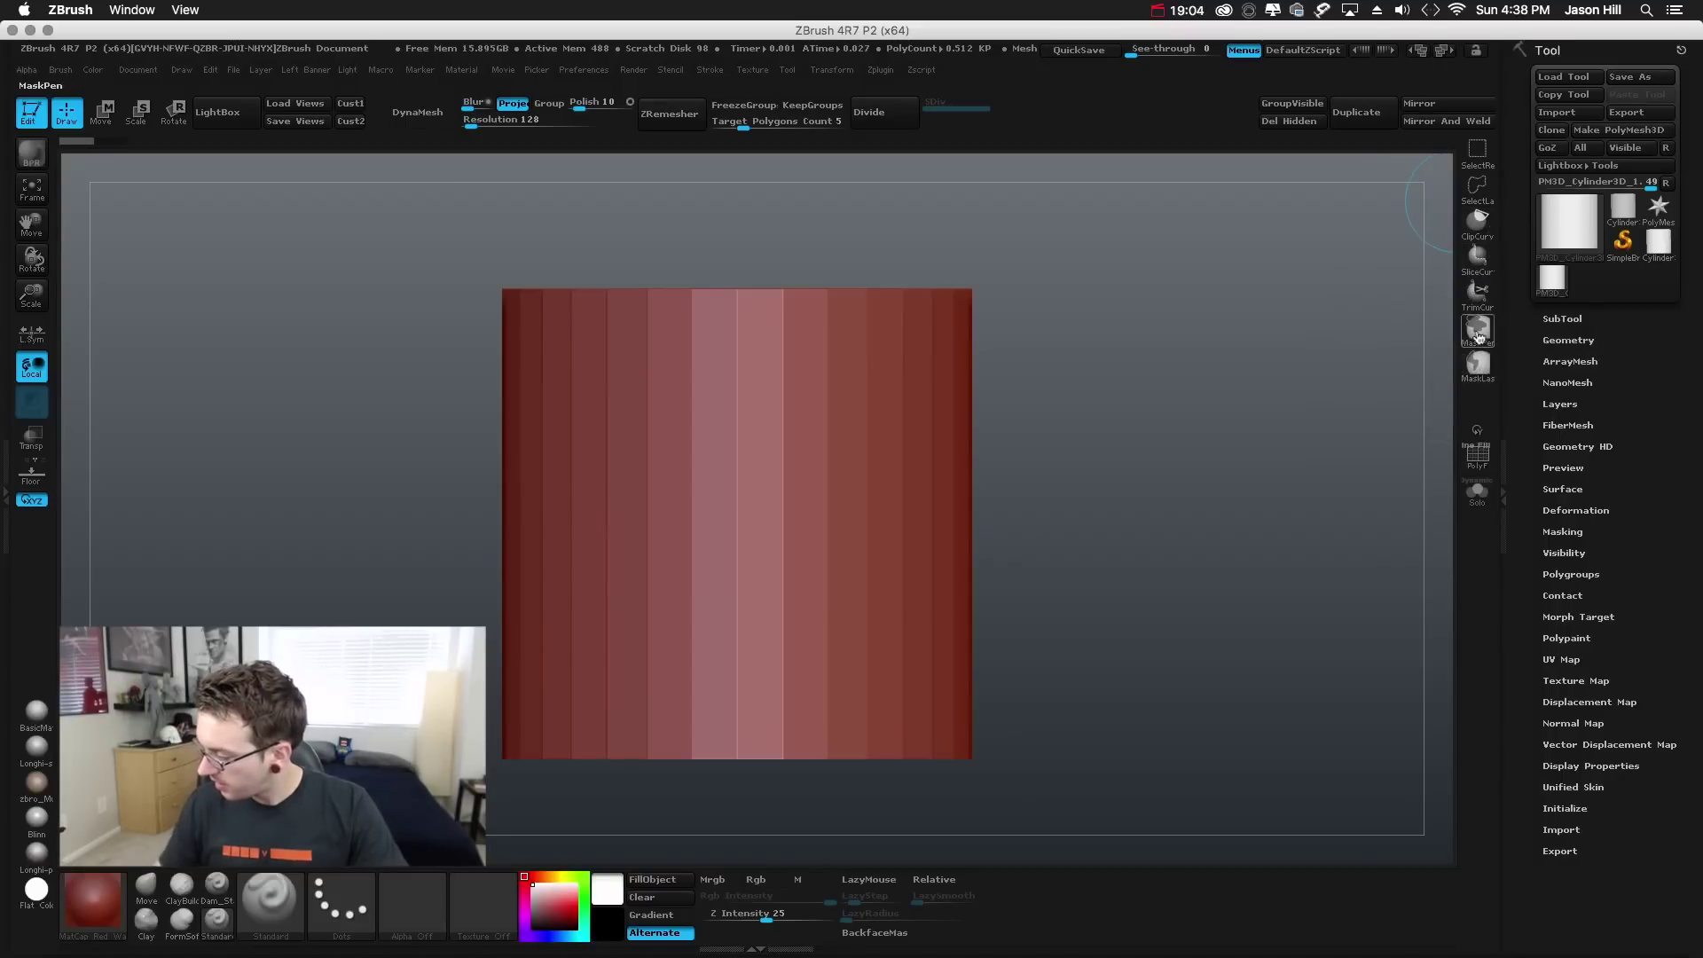
- Toggle Solo mode on and off, and switch the cylinder from free XYZ rotation to single-axis rotation
left_click(1481, 506)
left_click(1479, 496)
left_click(1477, 431)
mouse_move(1339, 456)
left_mouse_down()
mouse_move(1342, 502)
mouse_move(1342, 461)
left_mouse_up()
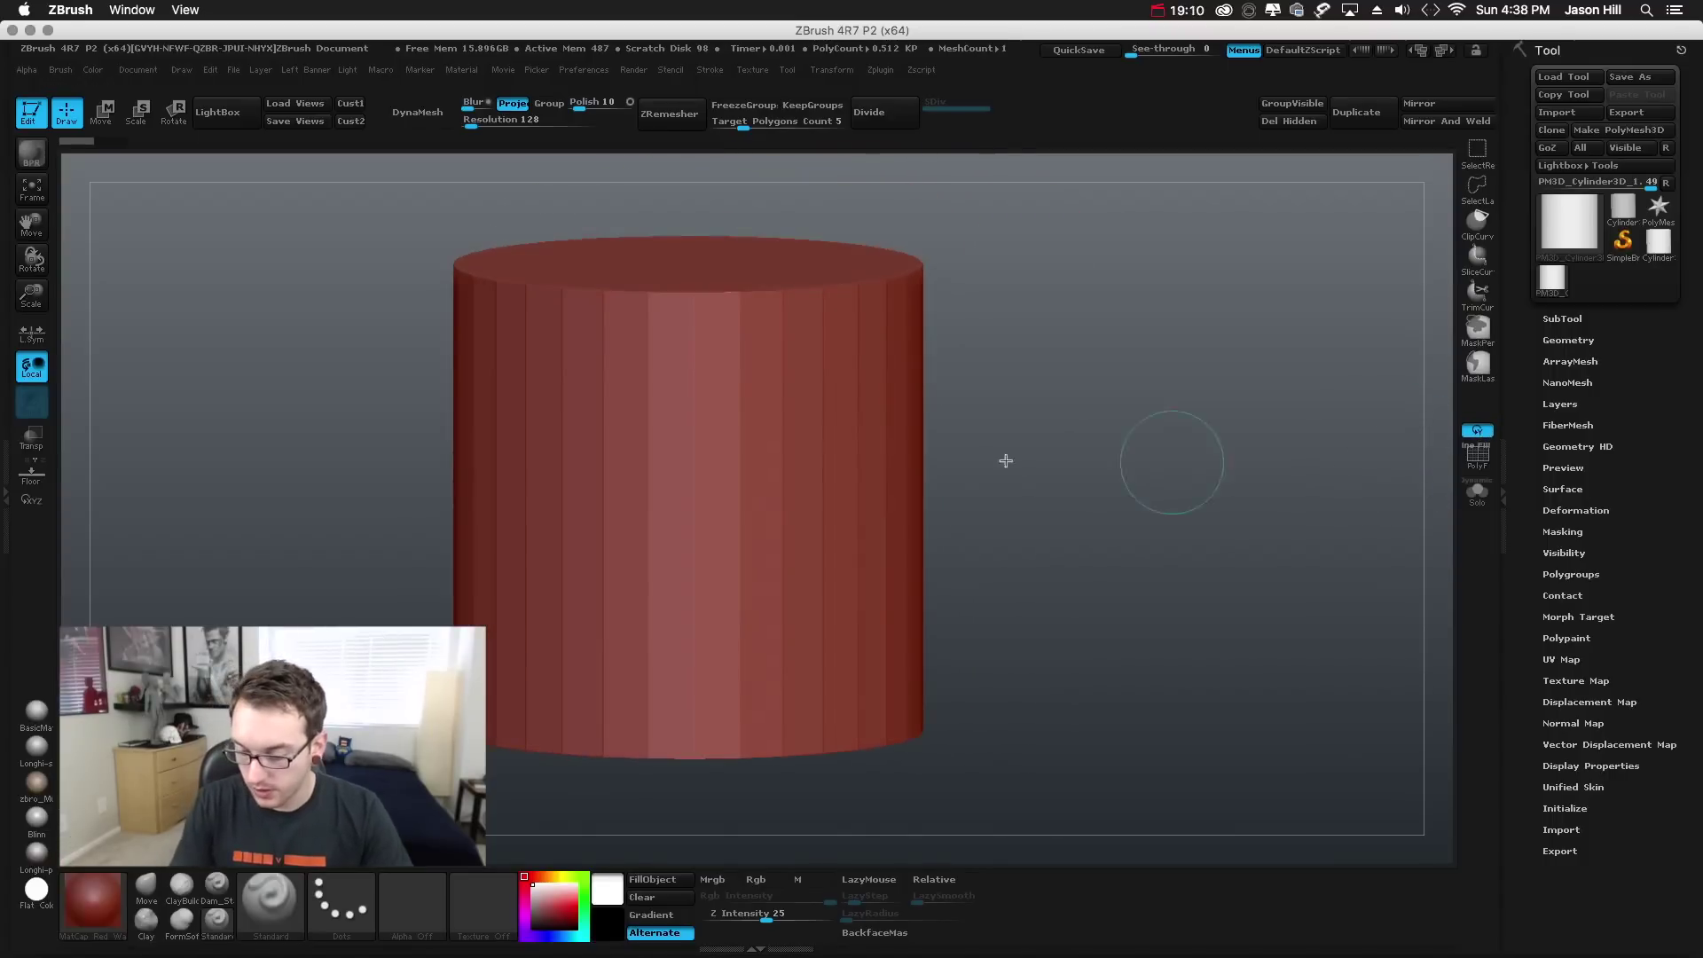
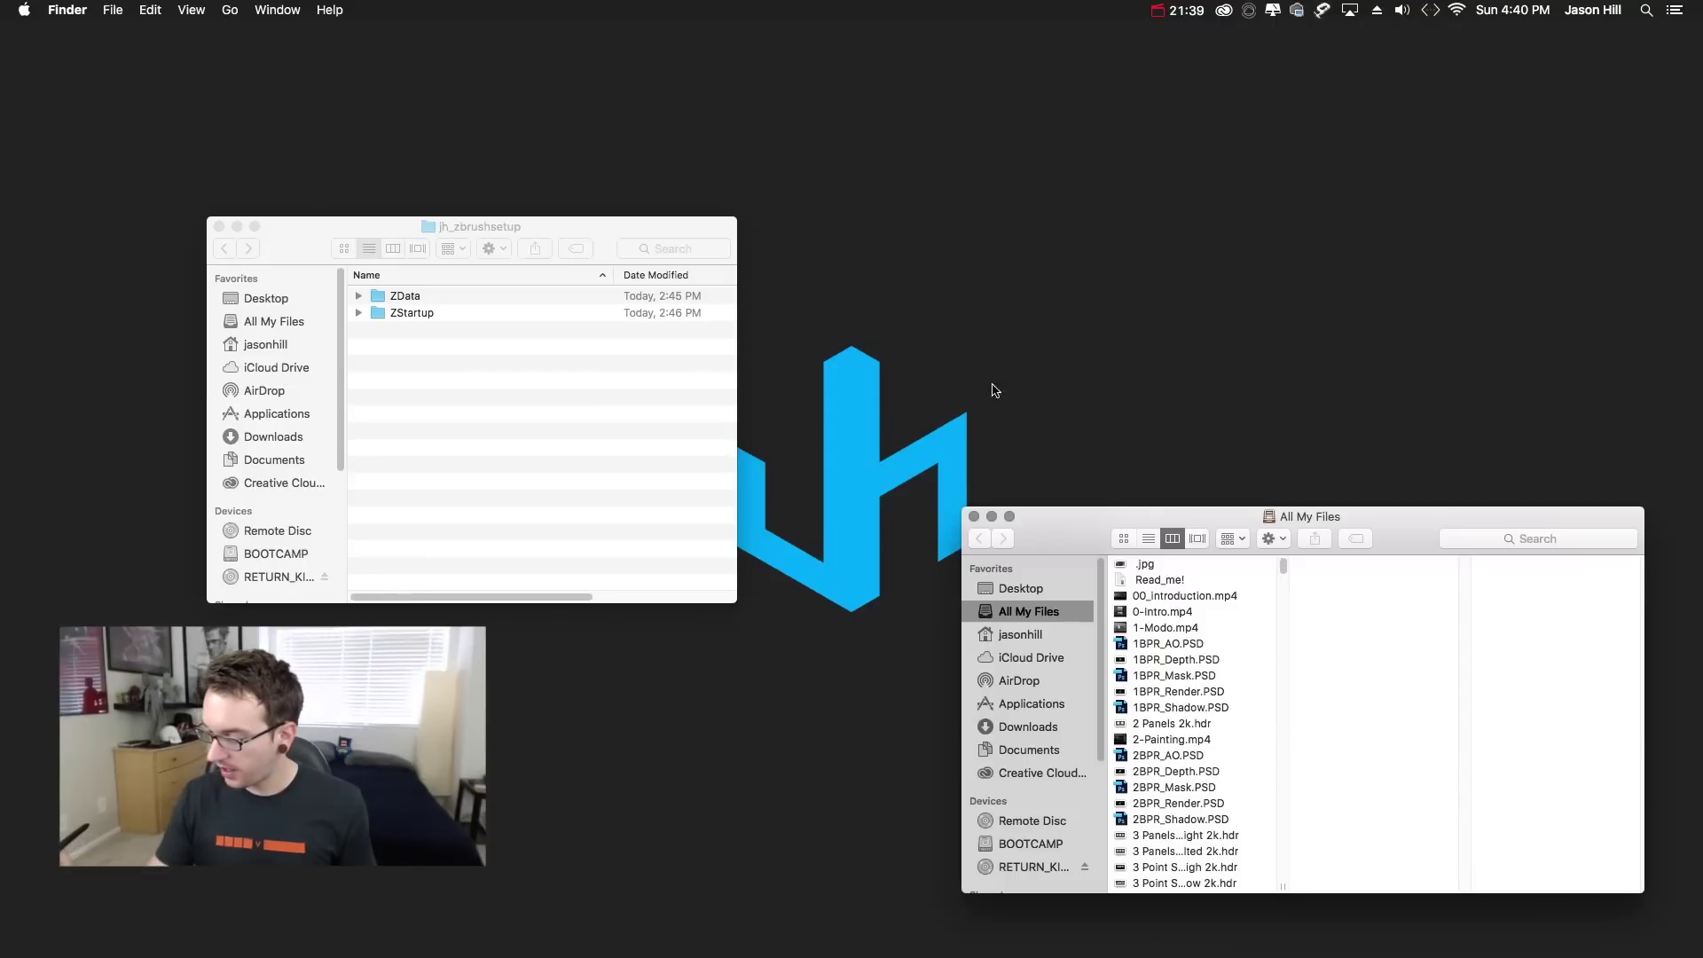
- In Finder, place the second window beside jh_zbrushsetup and show the ZBrushOSX 4R7 folder from Applications as a list
left_click_drag(1225, 522, 1007, 233)
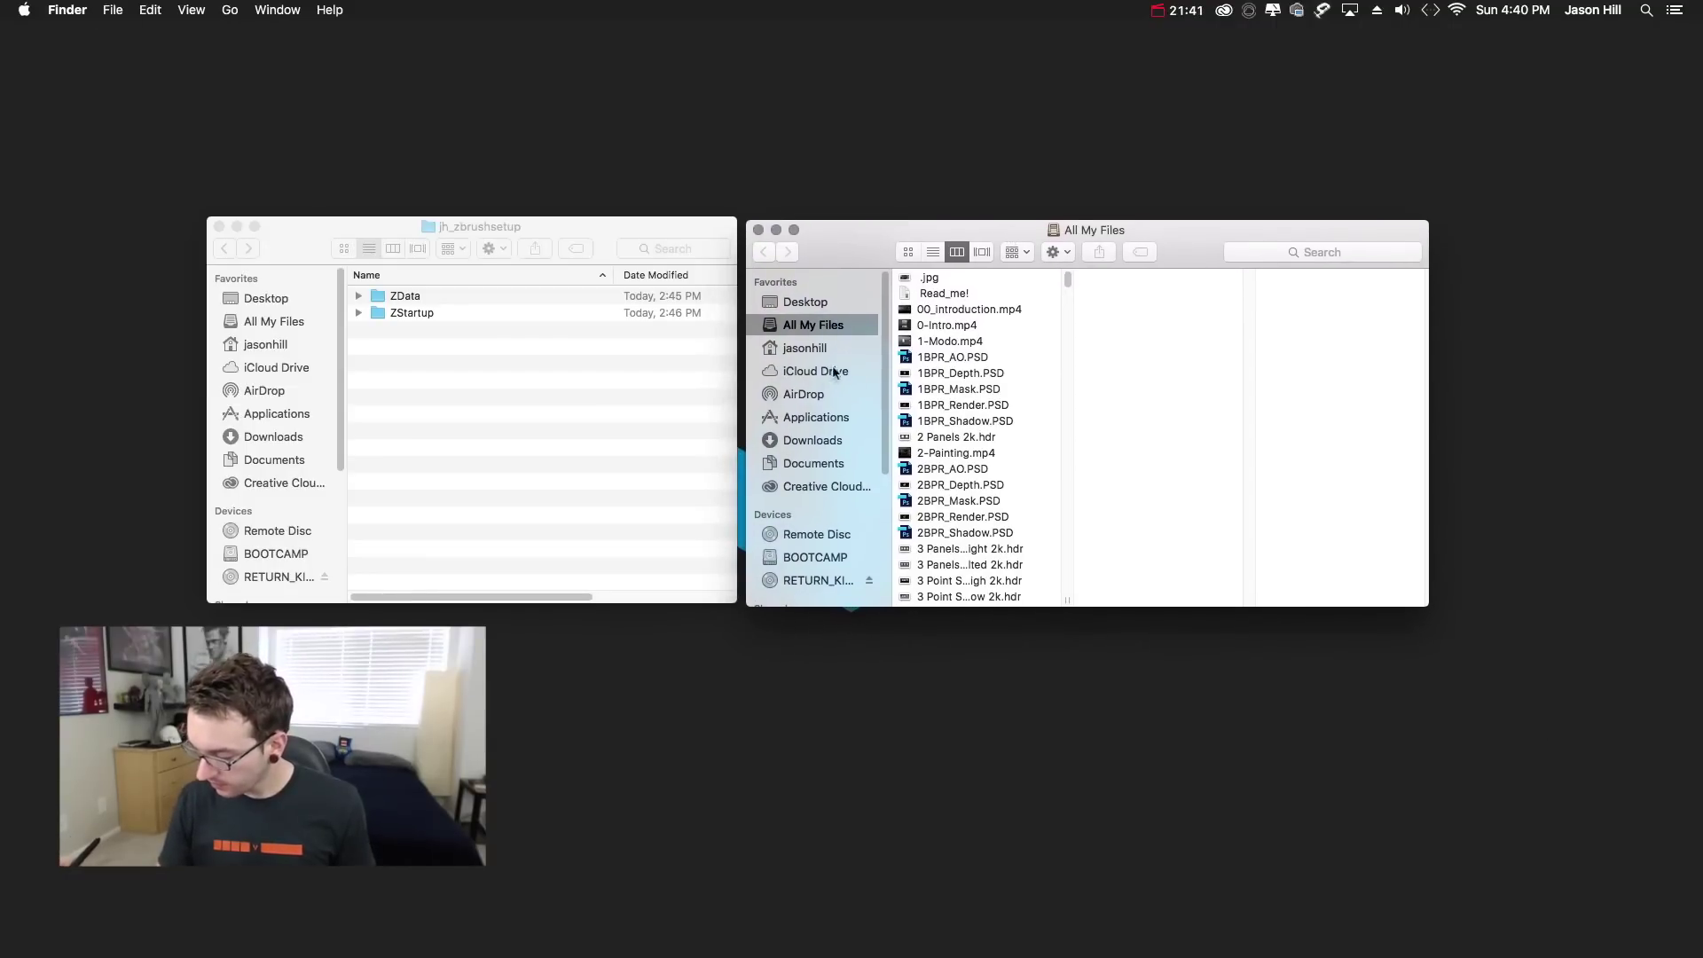
mouse_move(889, 361)
left_mouse_down()
mouse_move(891, 423)
mouse_move(890, 361)
left_mouse_up()
left_click(816, 417)
left_click_drag(1067, 306, 1068, 577)
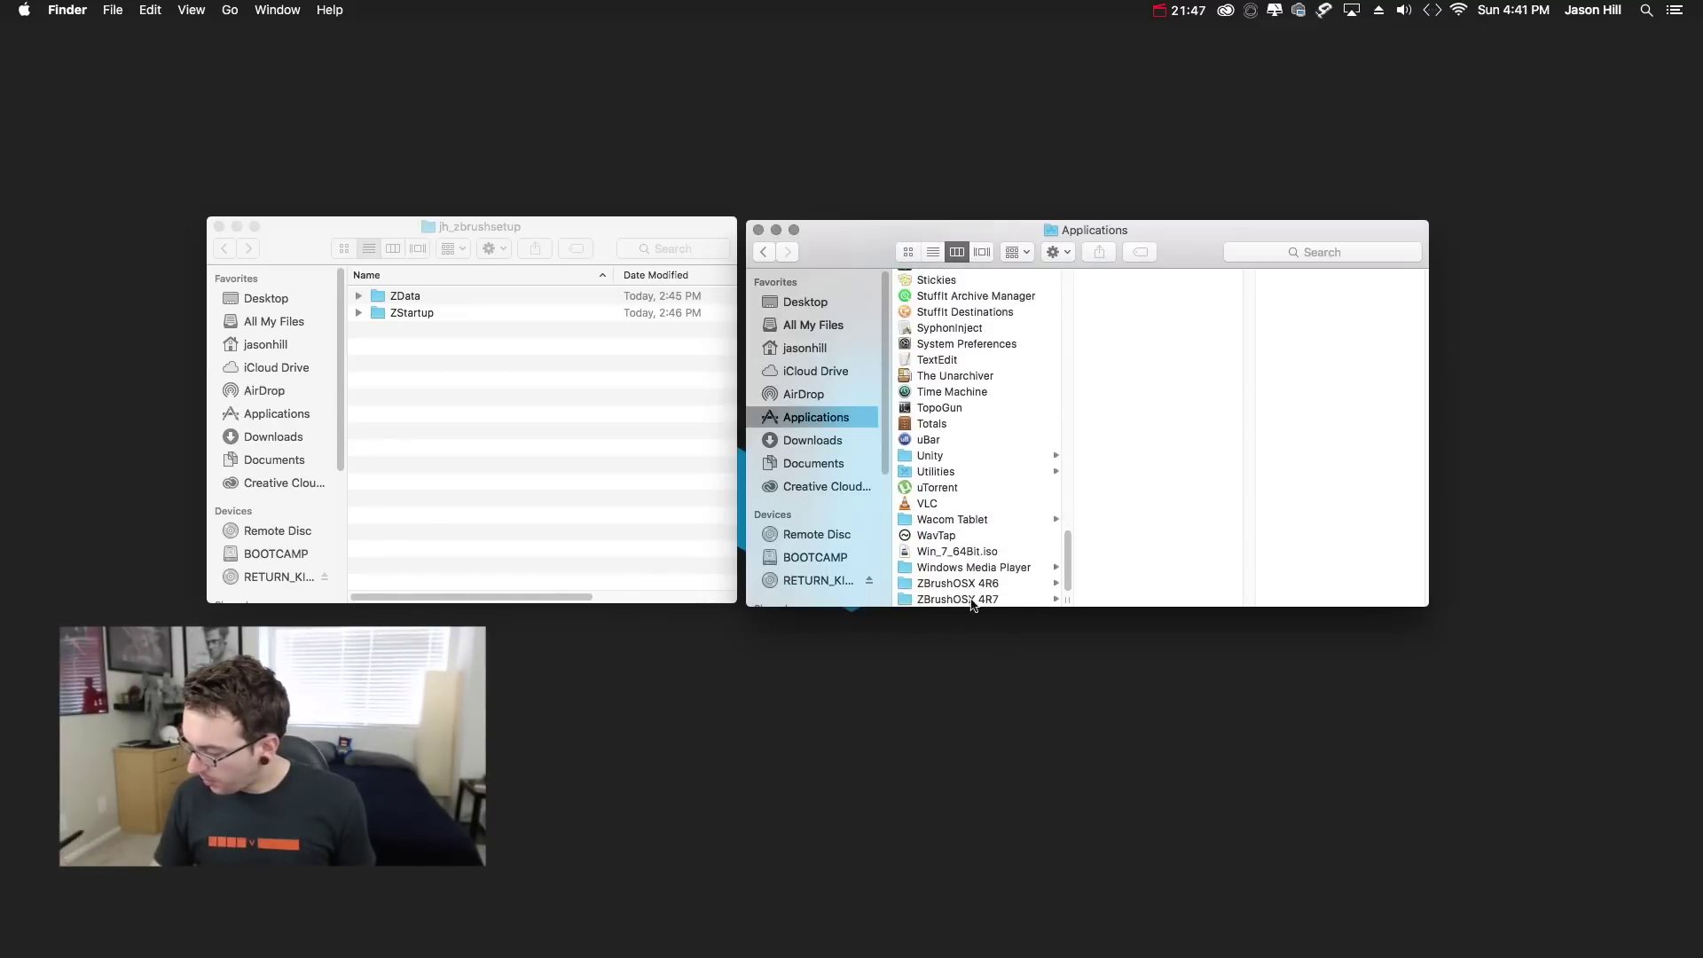
left_click(971, 601)
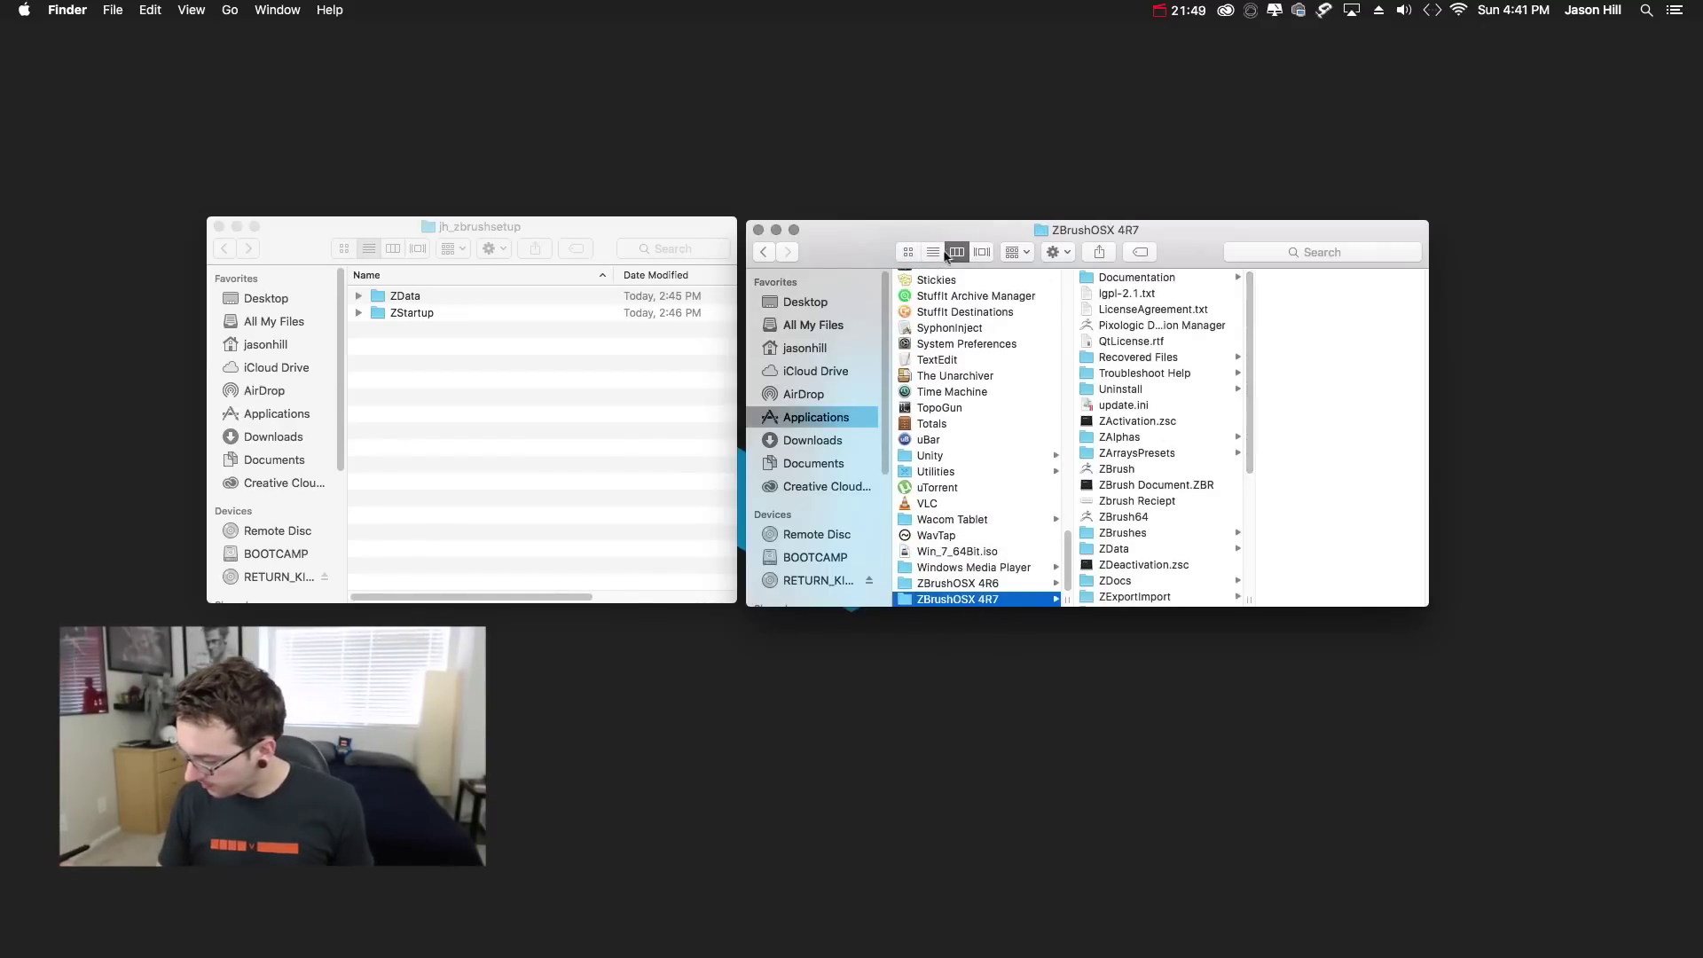
key("super+2")
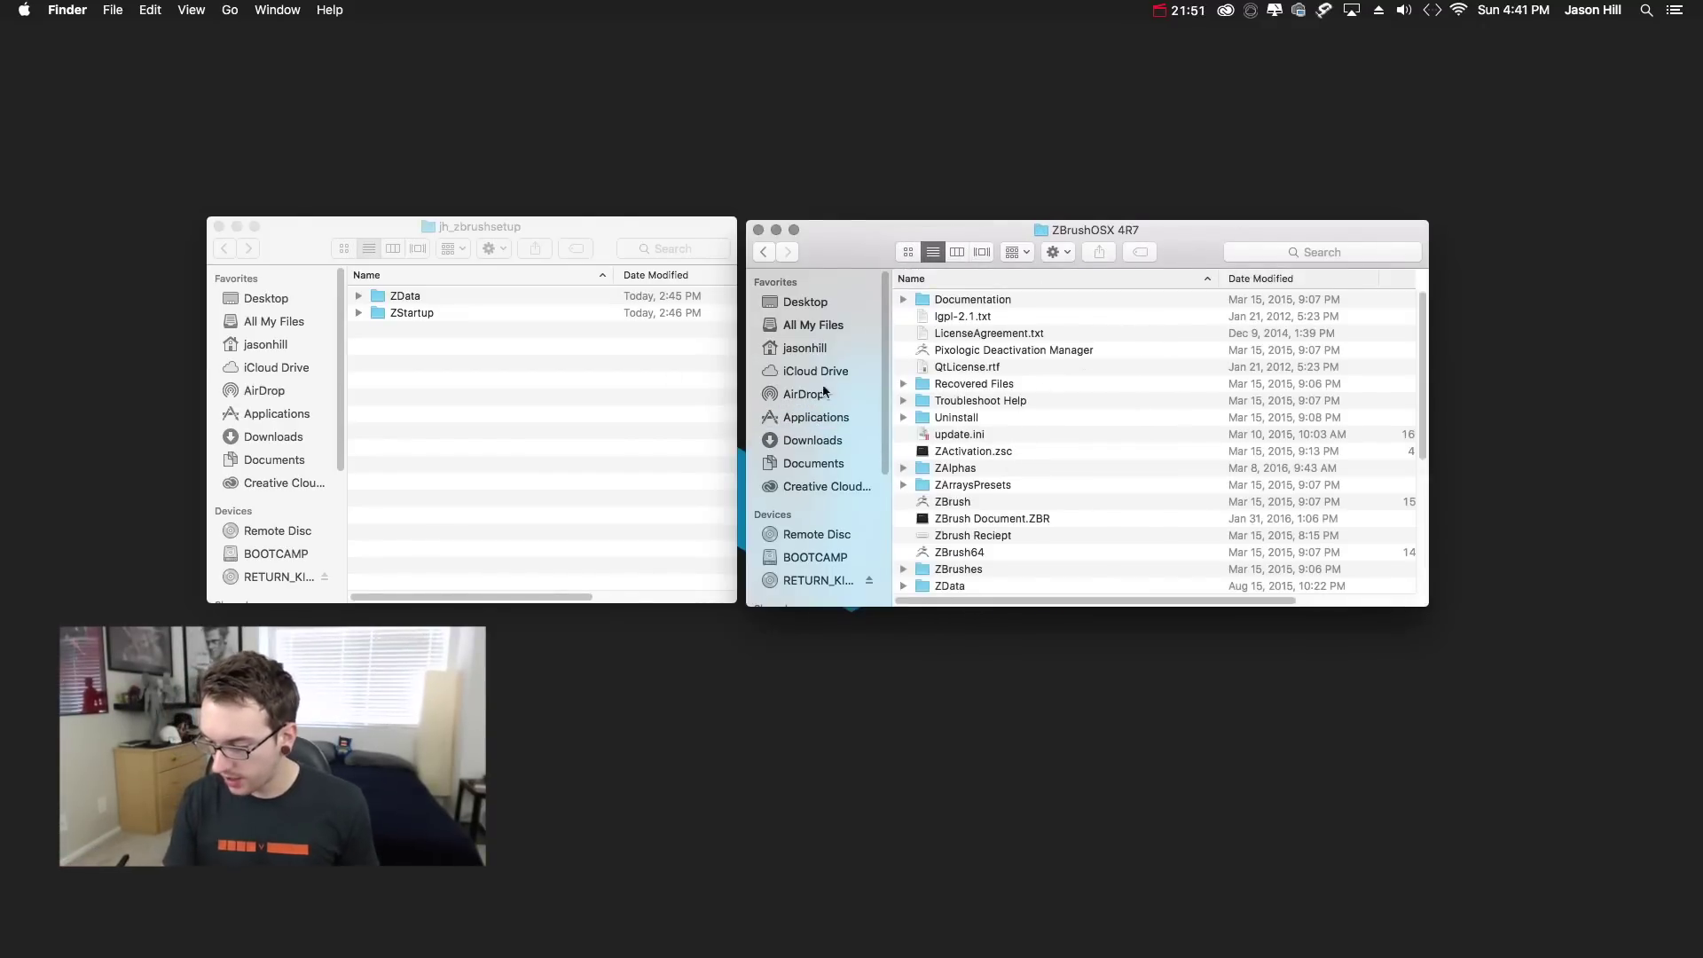
- Open the ZData folder of ZBrushOSX 4R7 and expand the ZData, Materials and Startup folders inside jh_zbrushsetup
left_click(528, 361)
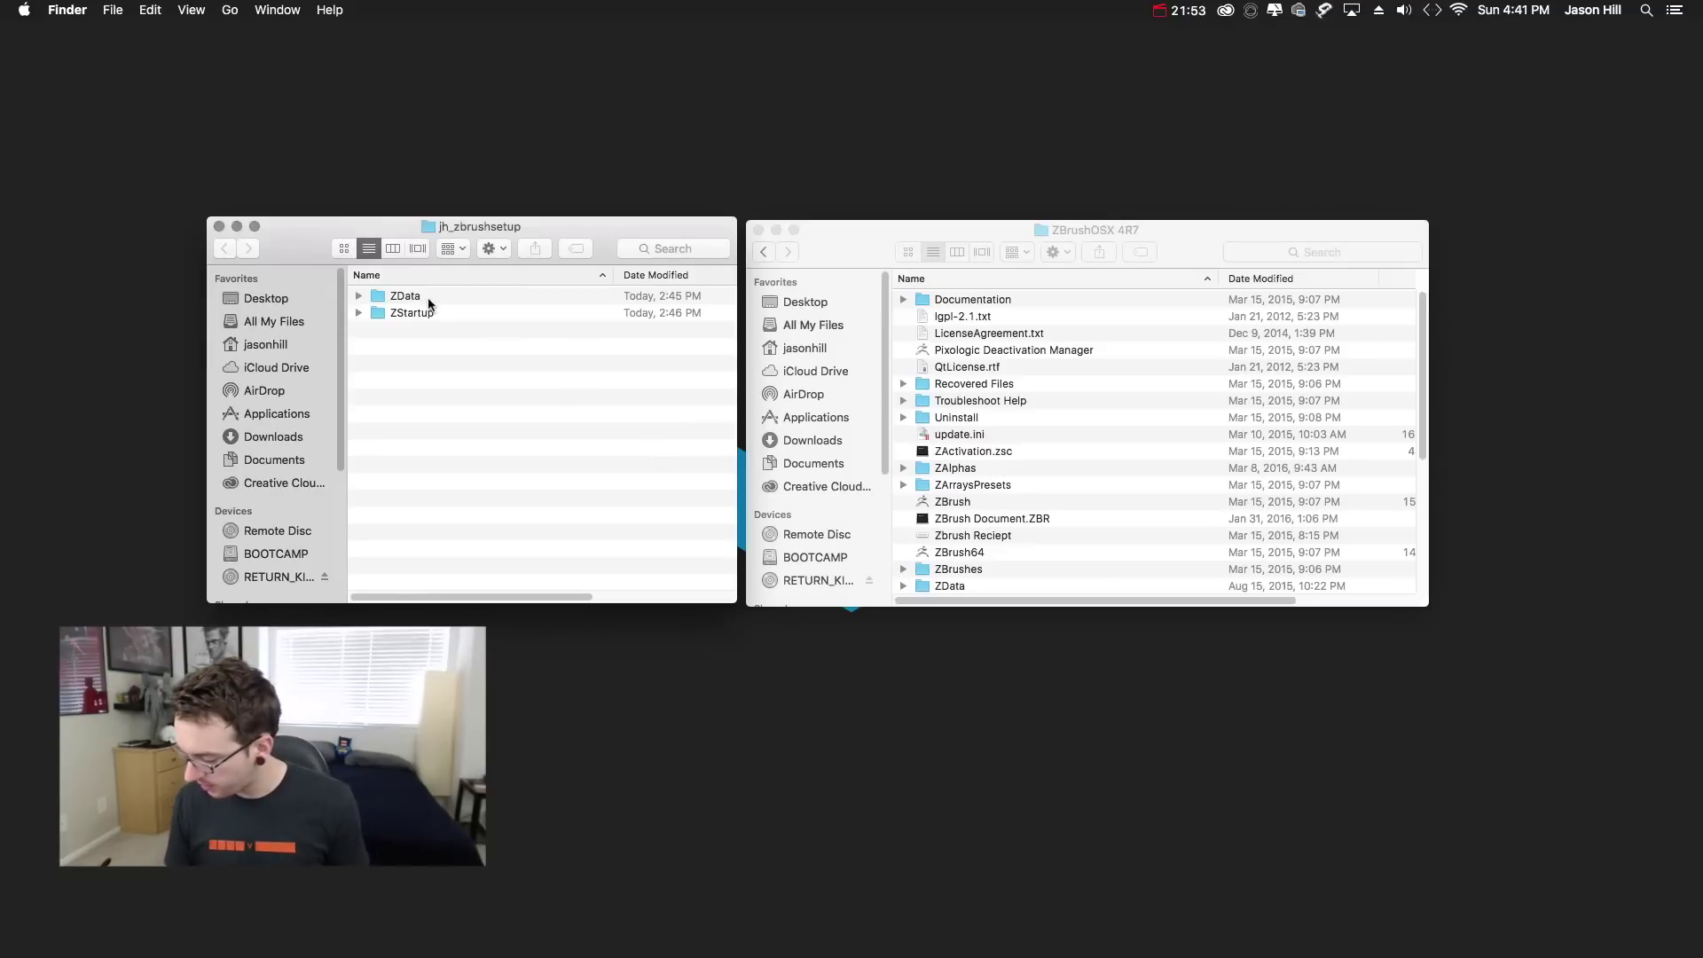
left_click(961, 598)
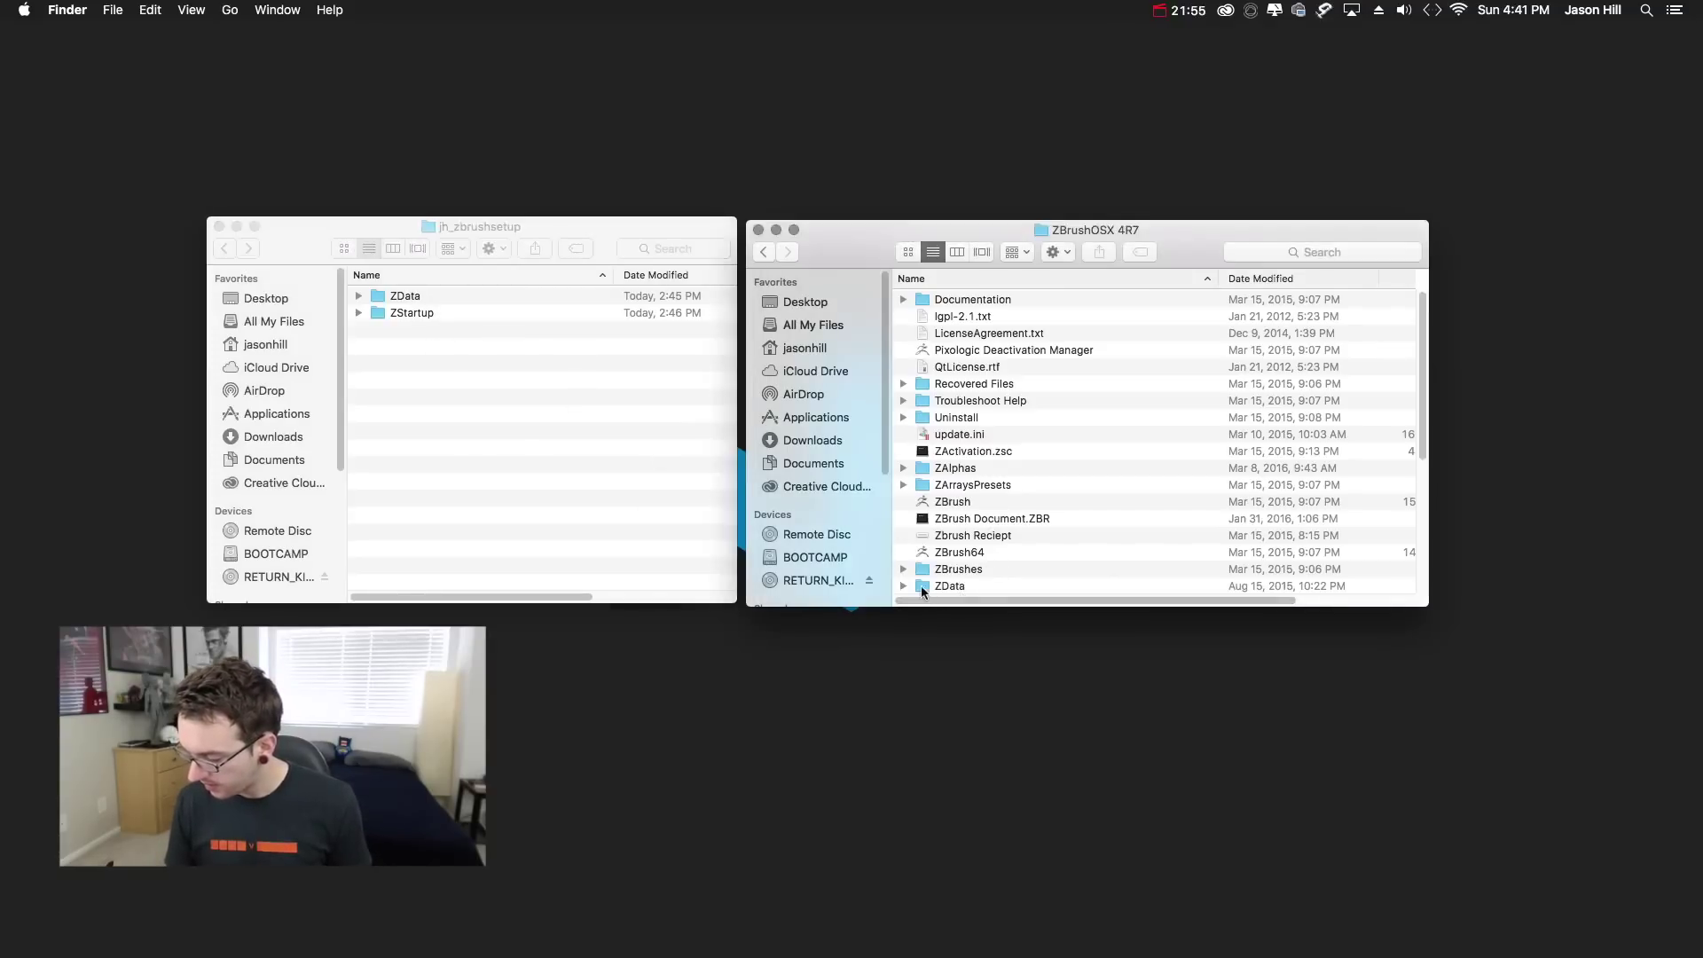
double_click(947, 586)
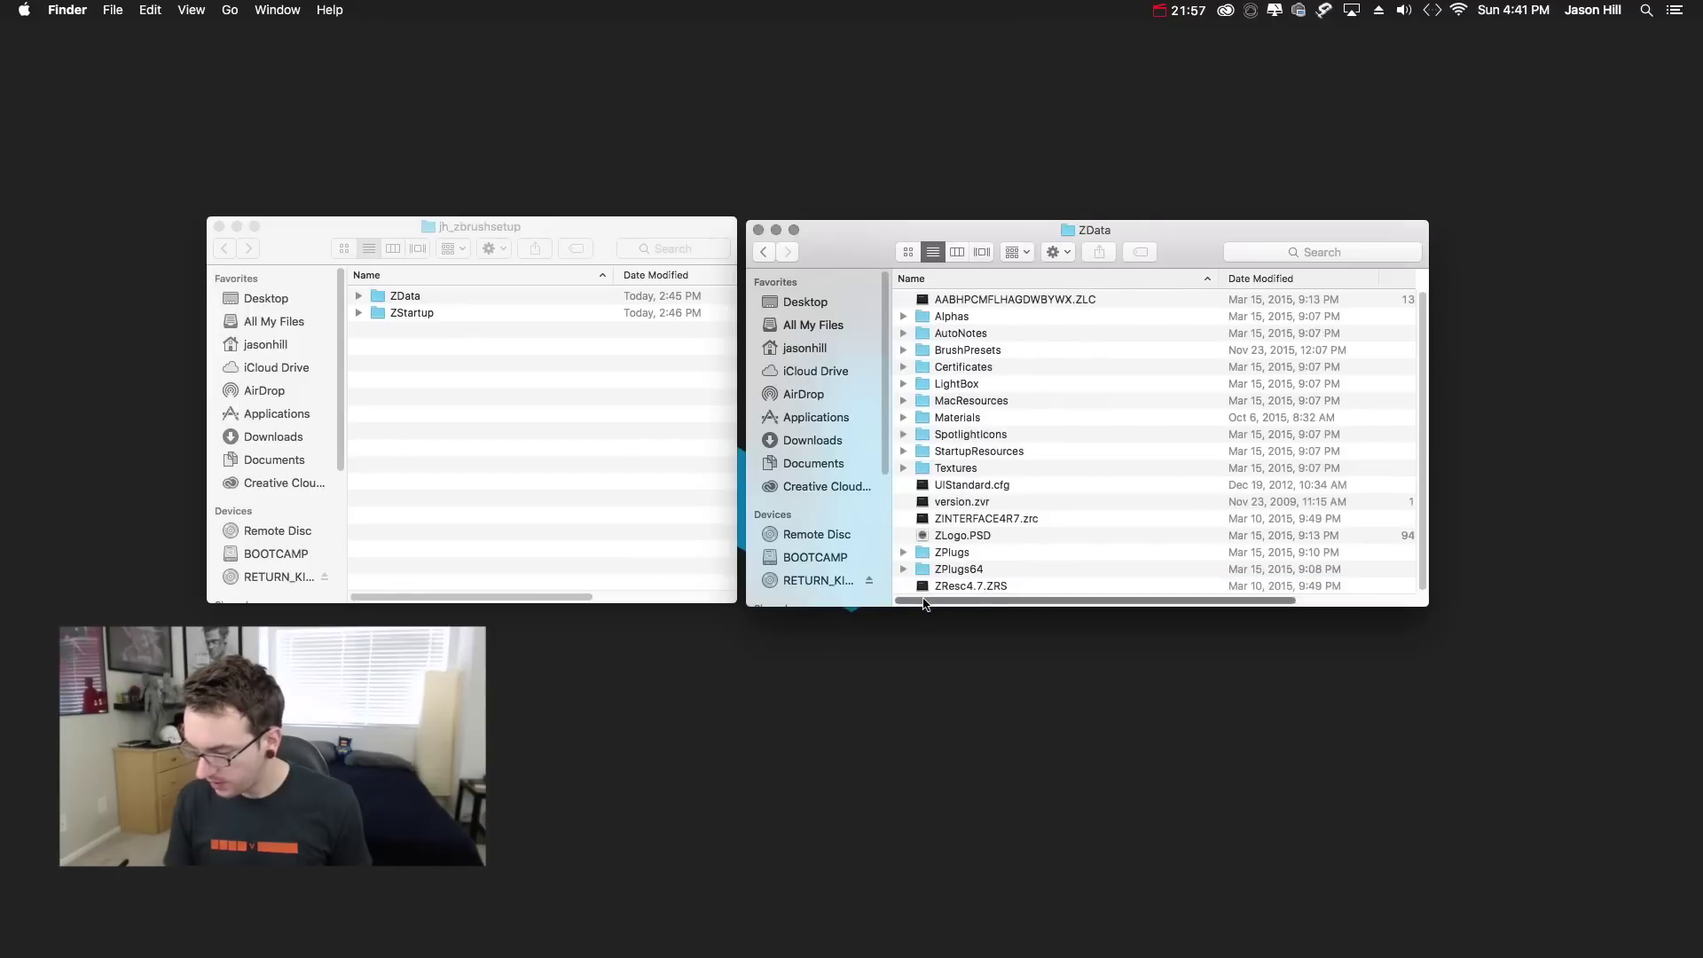
left_click(358, 296)
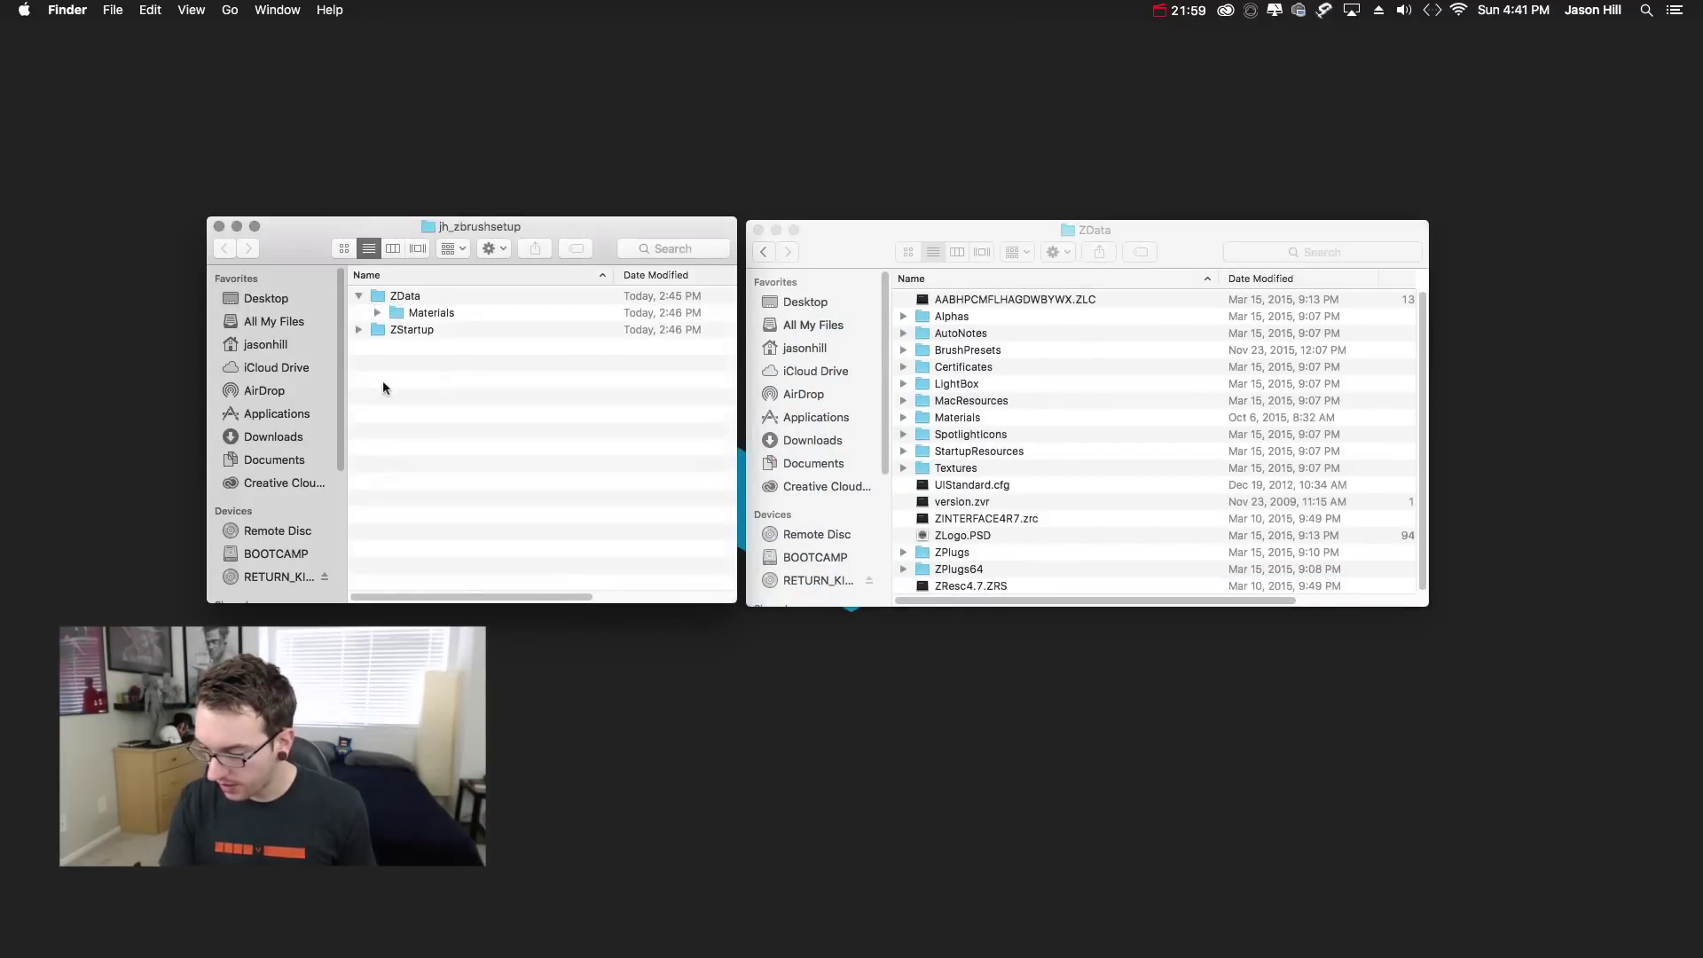
left_click(378, 313)
left_click(395, 329)
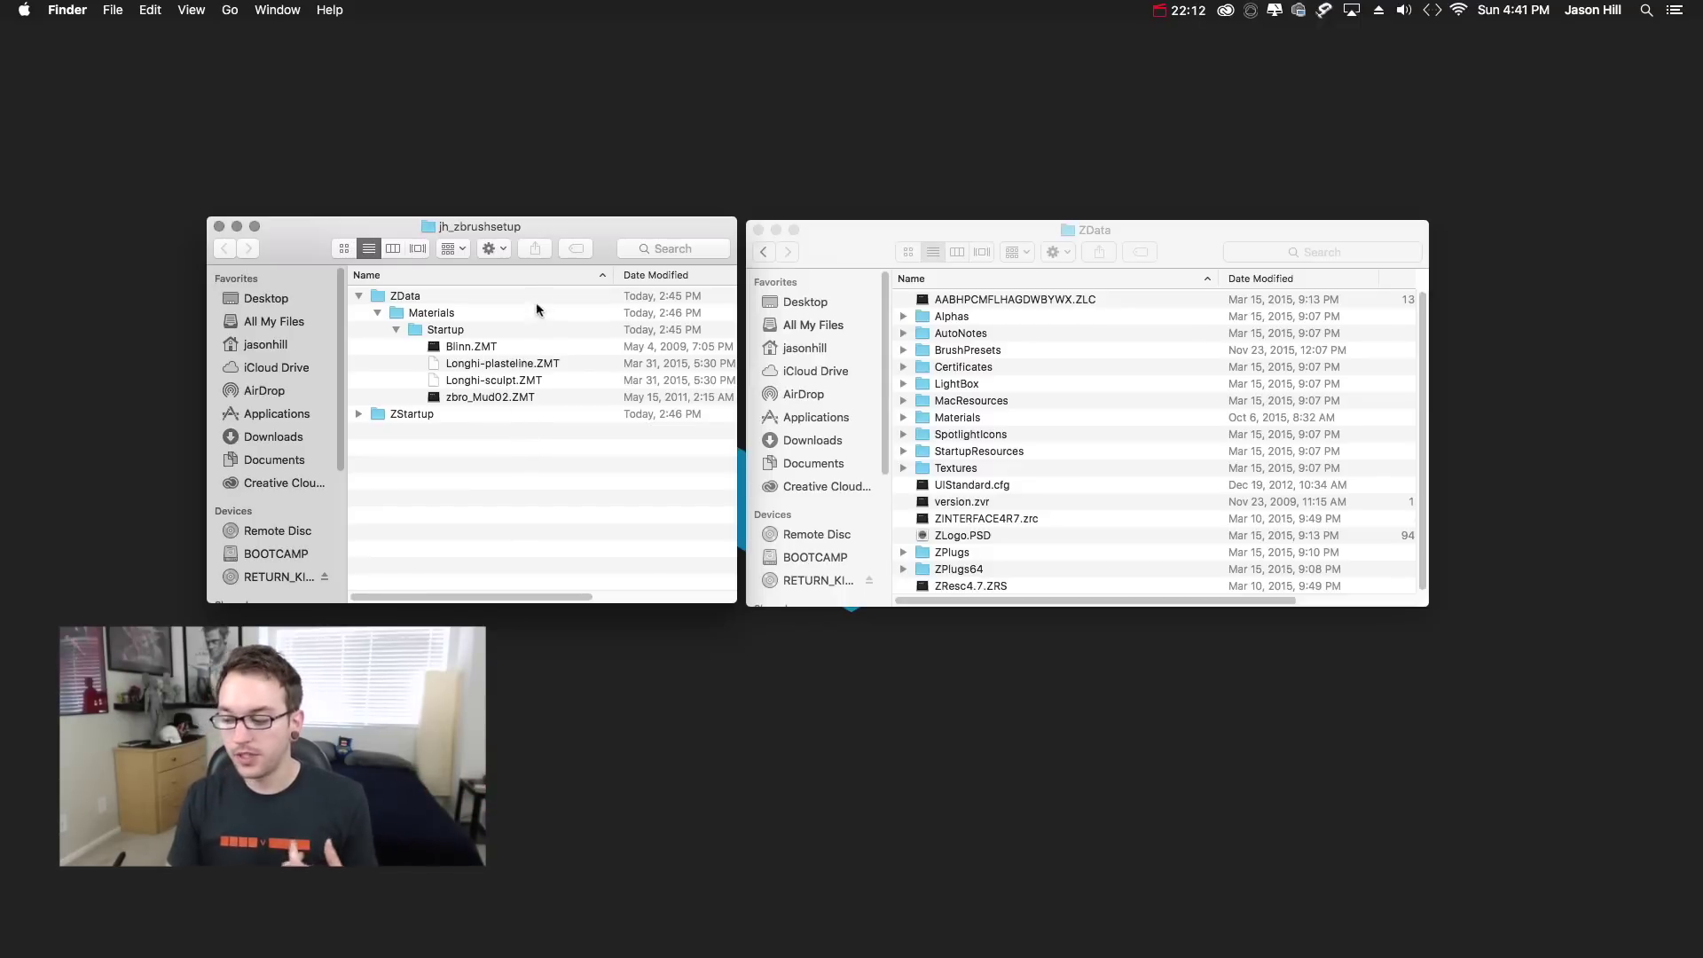
- Copy Blinn, Longhi-plasteline, Longhi-sculpt and zbro_Mud02 from jh_zbrushsetup into the Materials > Startup folder of ZBrush's ZData
left_click(544, 395)
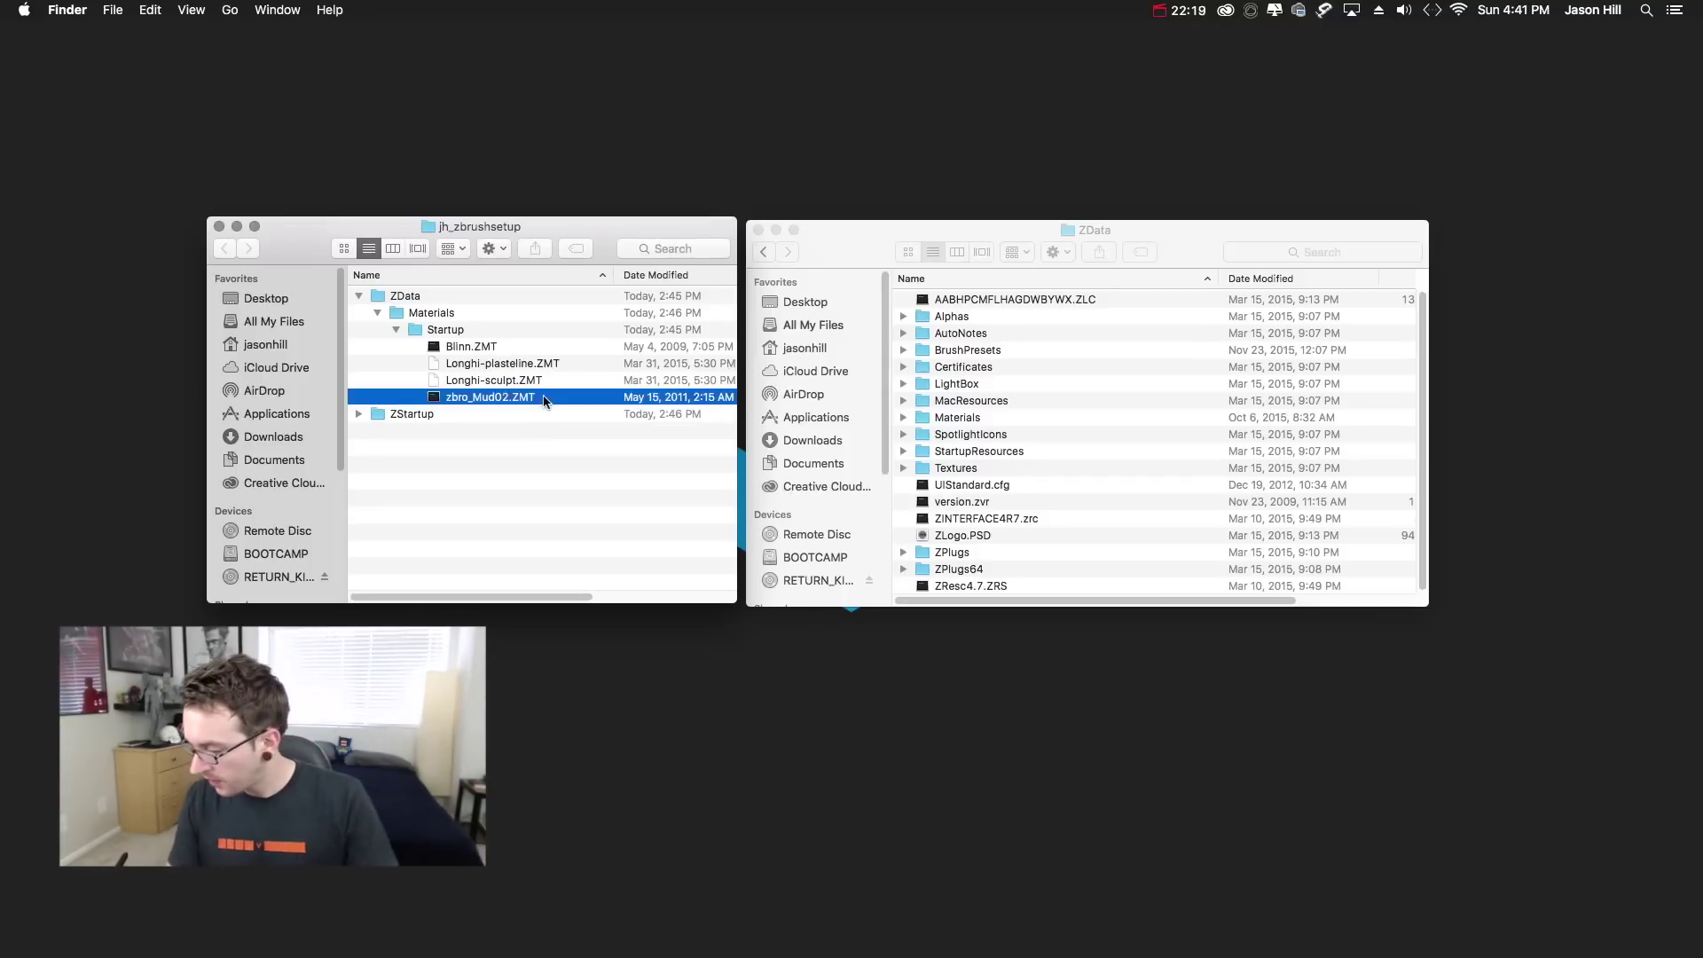
left_click(515, 347, "shift")
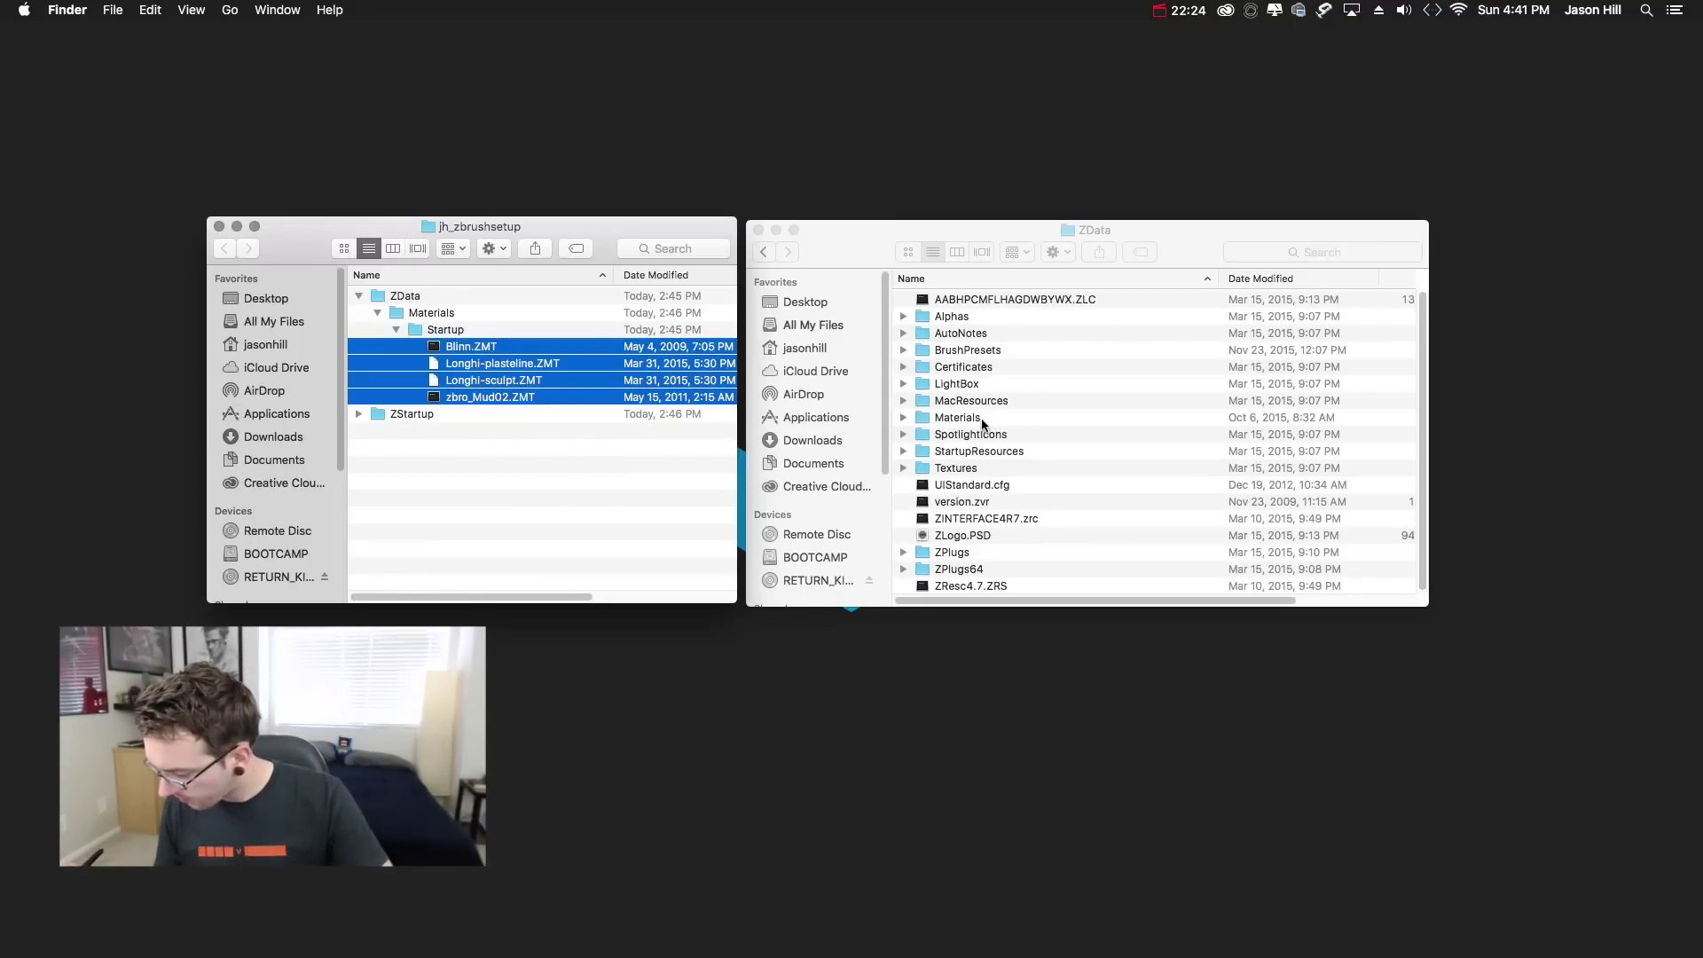
left_click(904, 419)
left_click(904, 418)
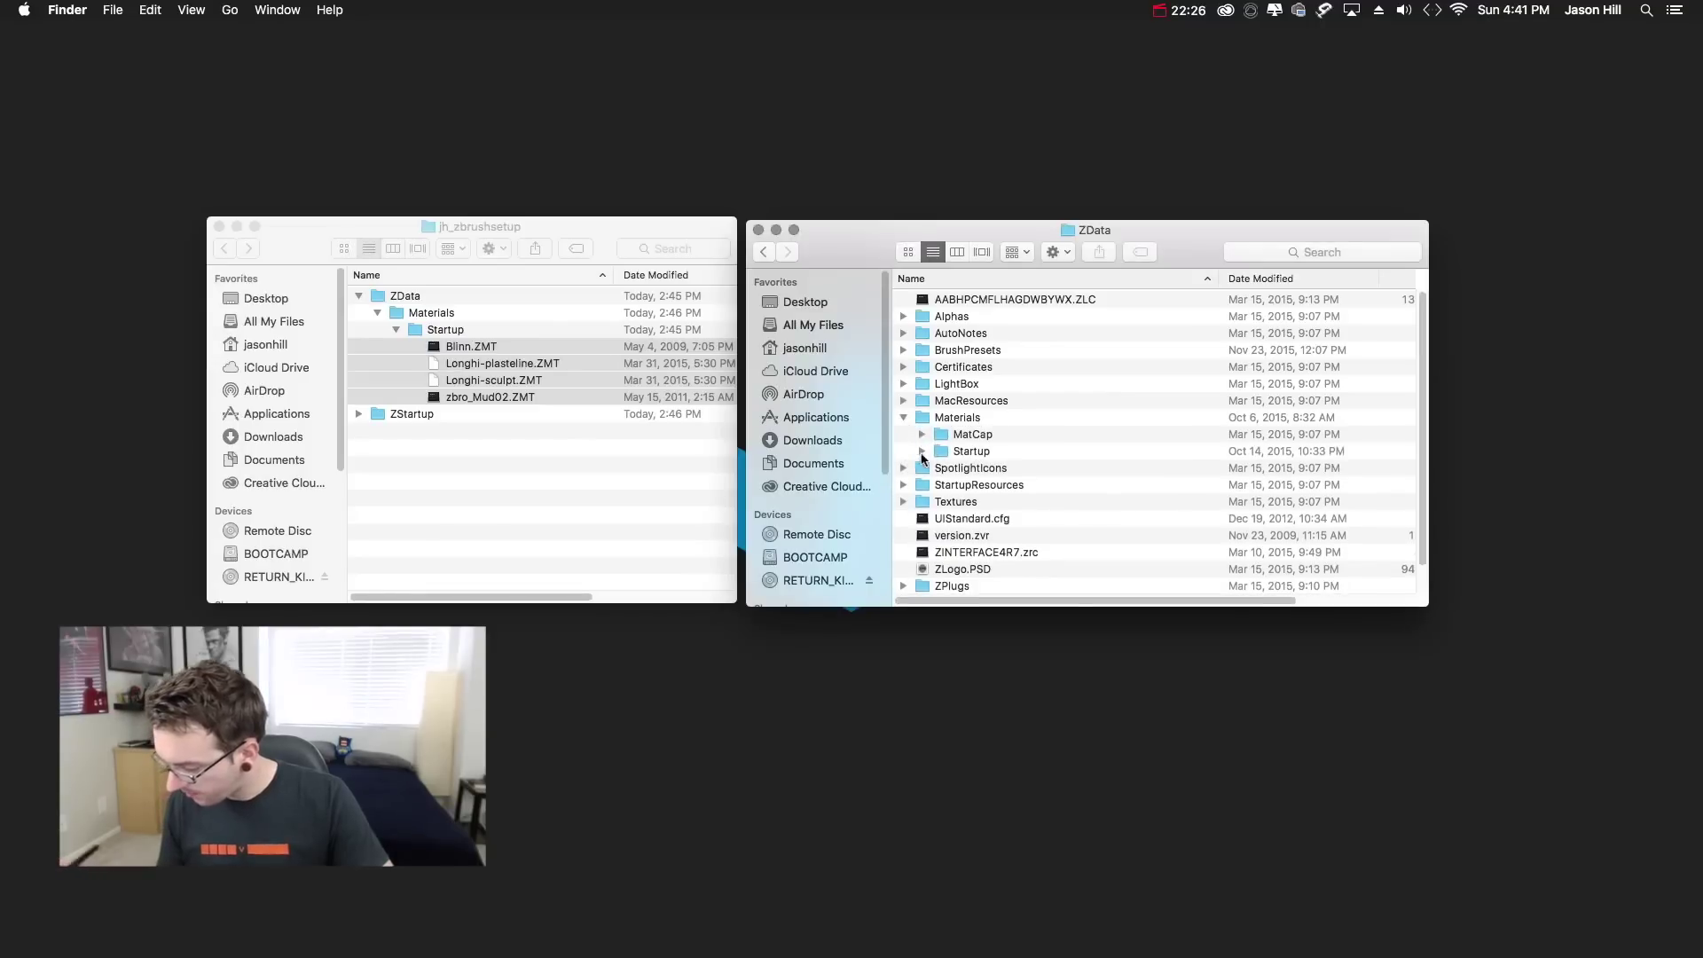
left_click(923, 452)
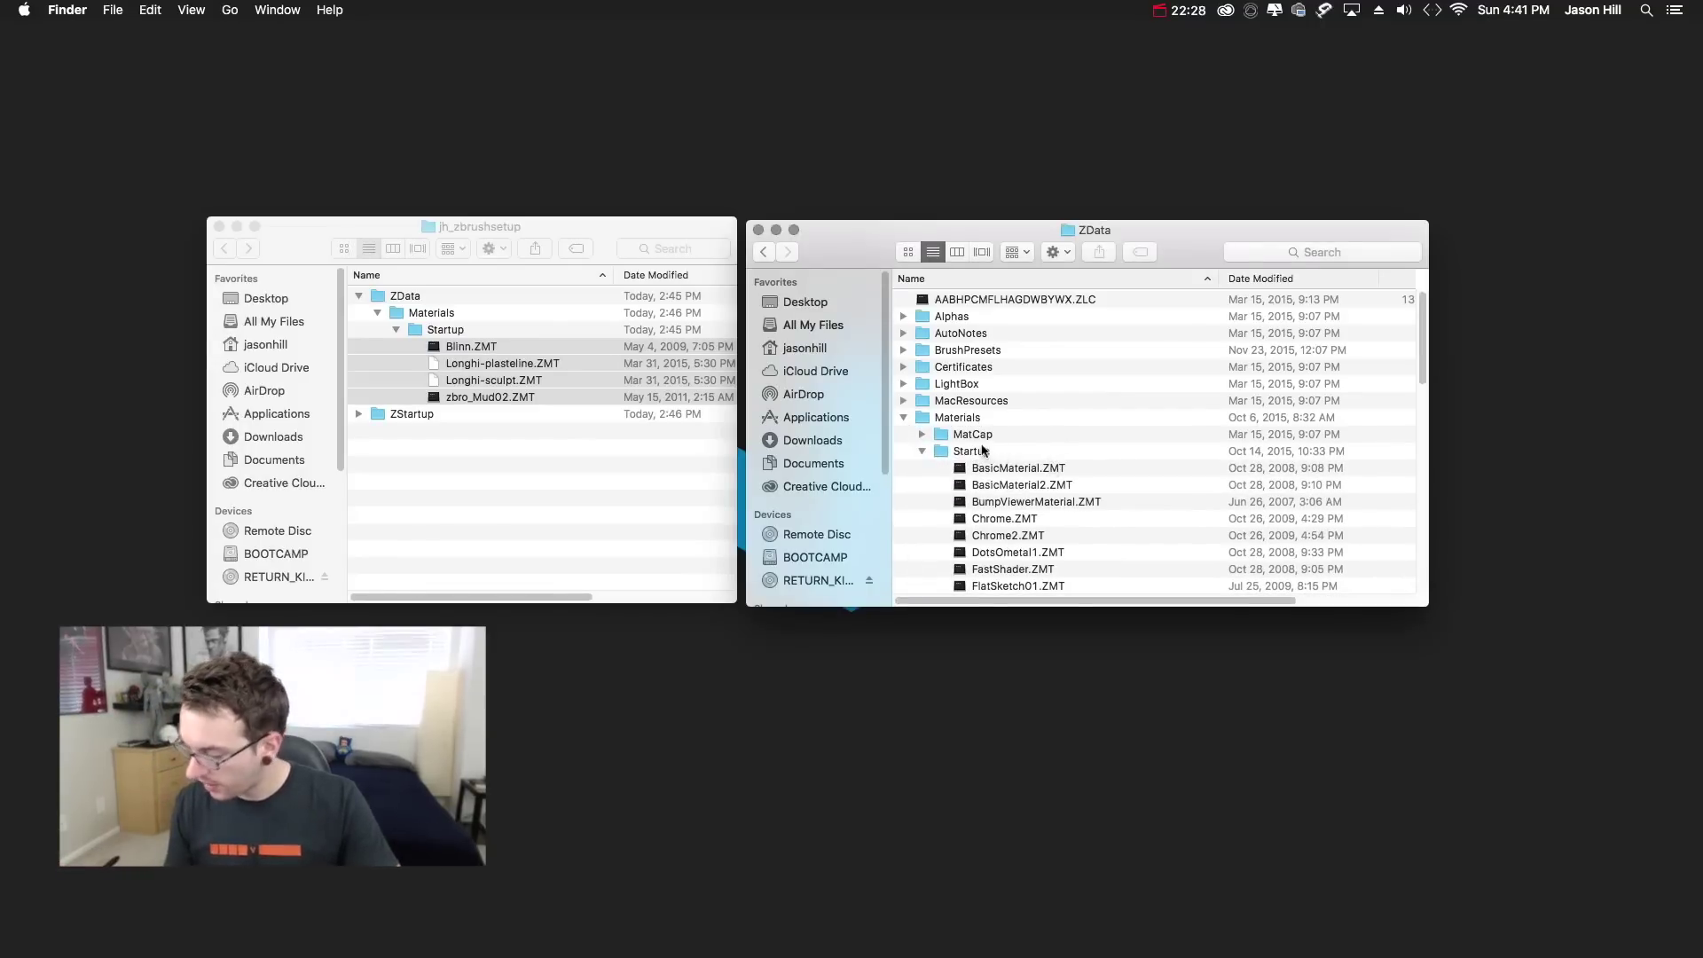
left_click_drag(501, 348, 988, 559)
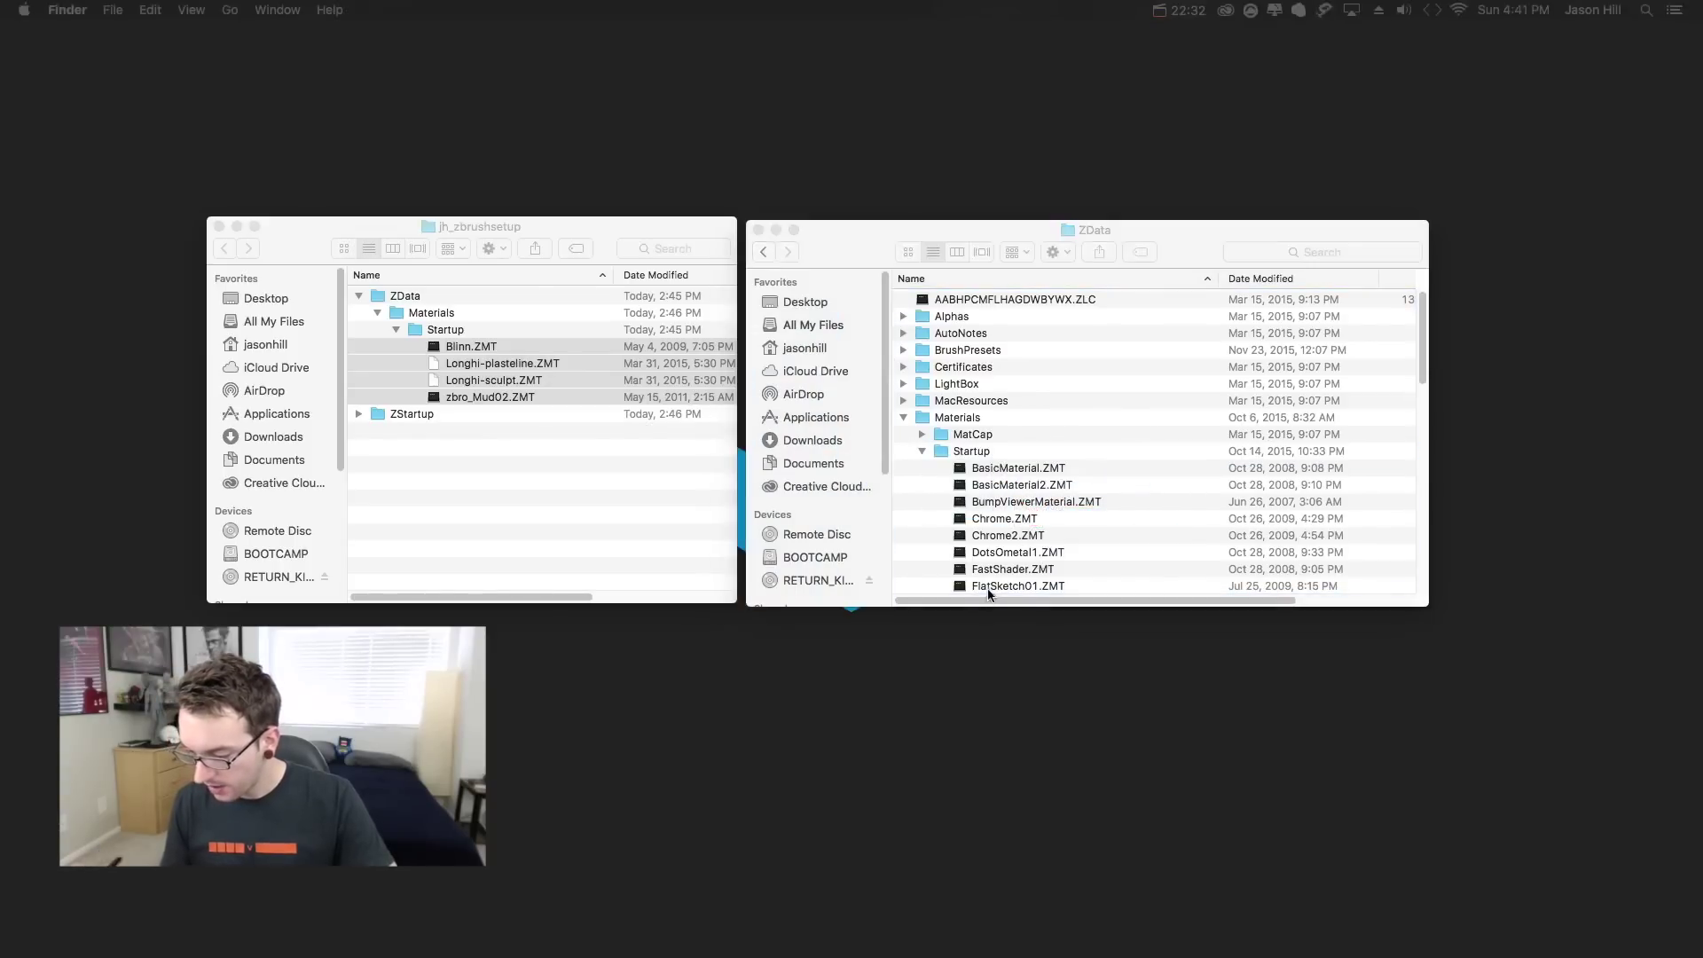
- Collapse the finished ZData folders and expand the ZStartup folder in both jh_zbrushsetup and ZBrushOSX 4R7
left_click(358, 295)
left_click(358, 312)
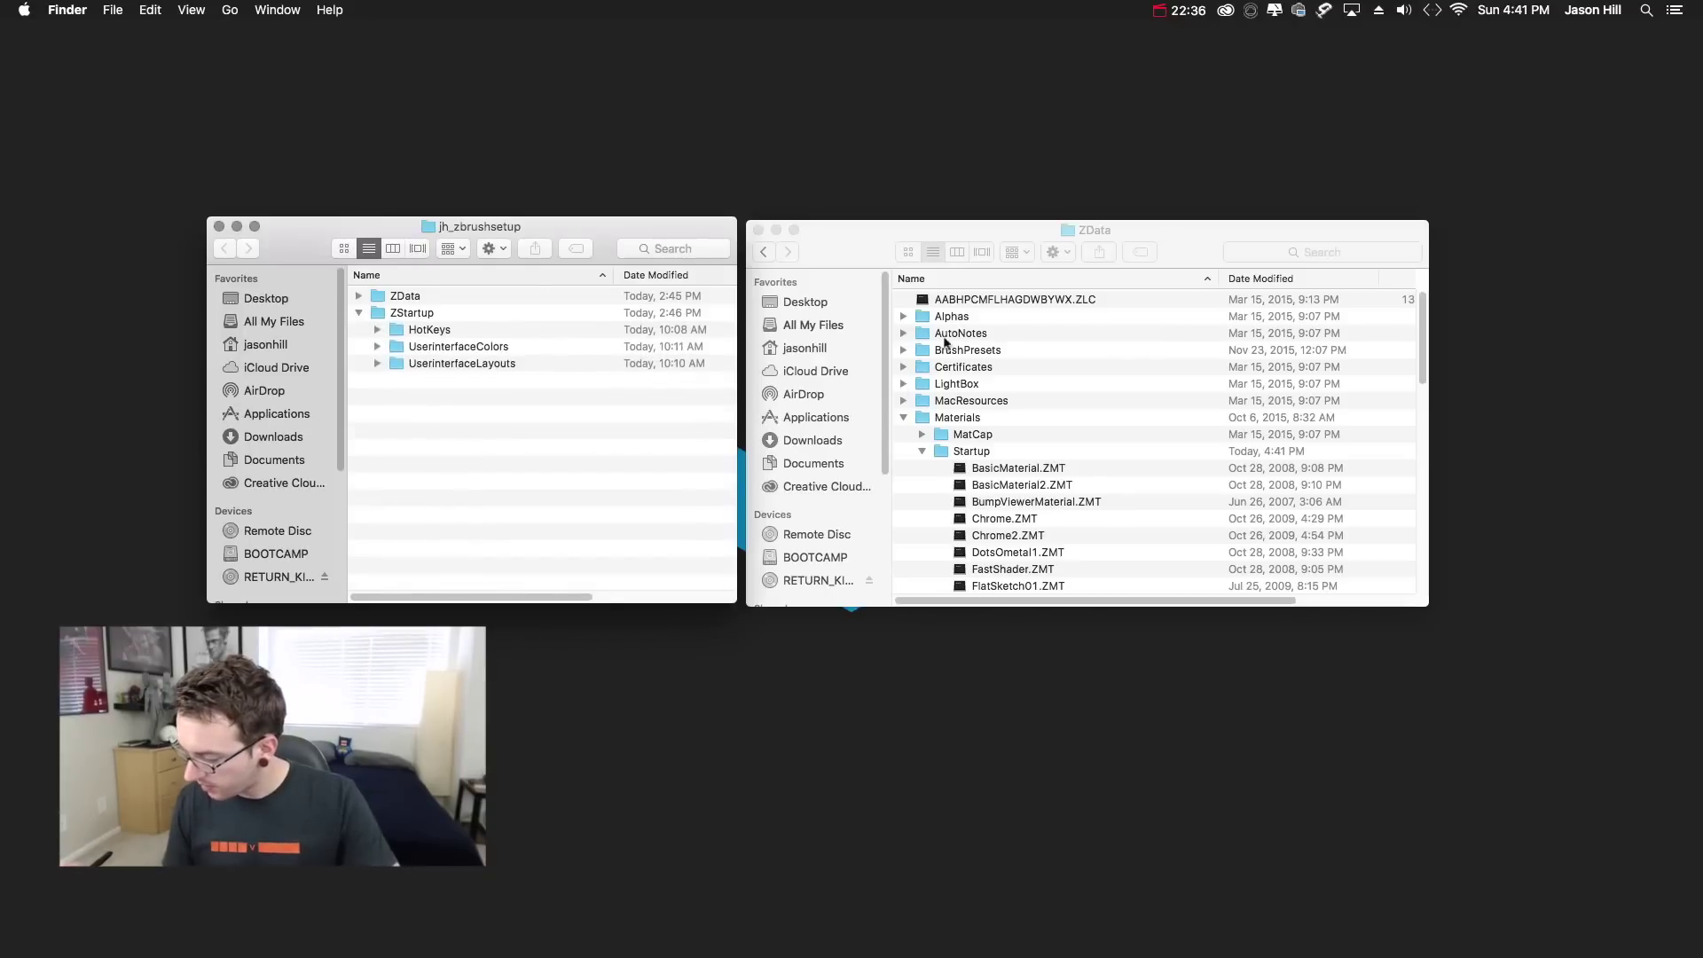
left_click(904, 418)
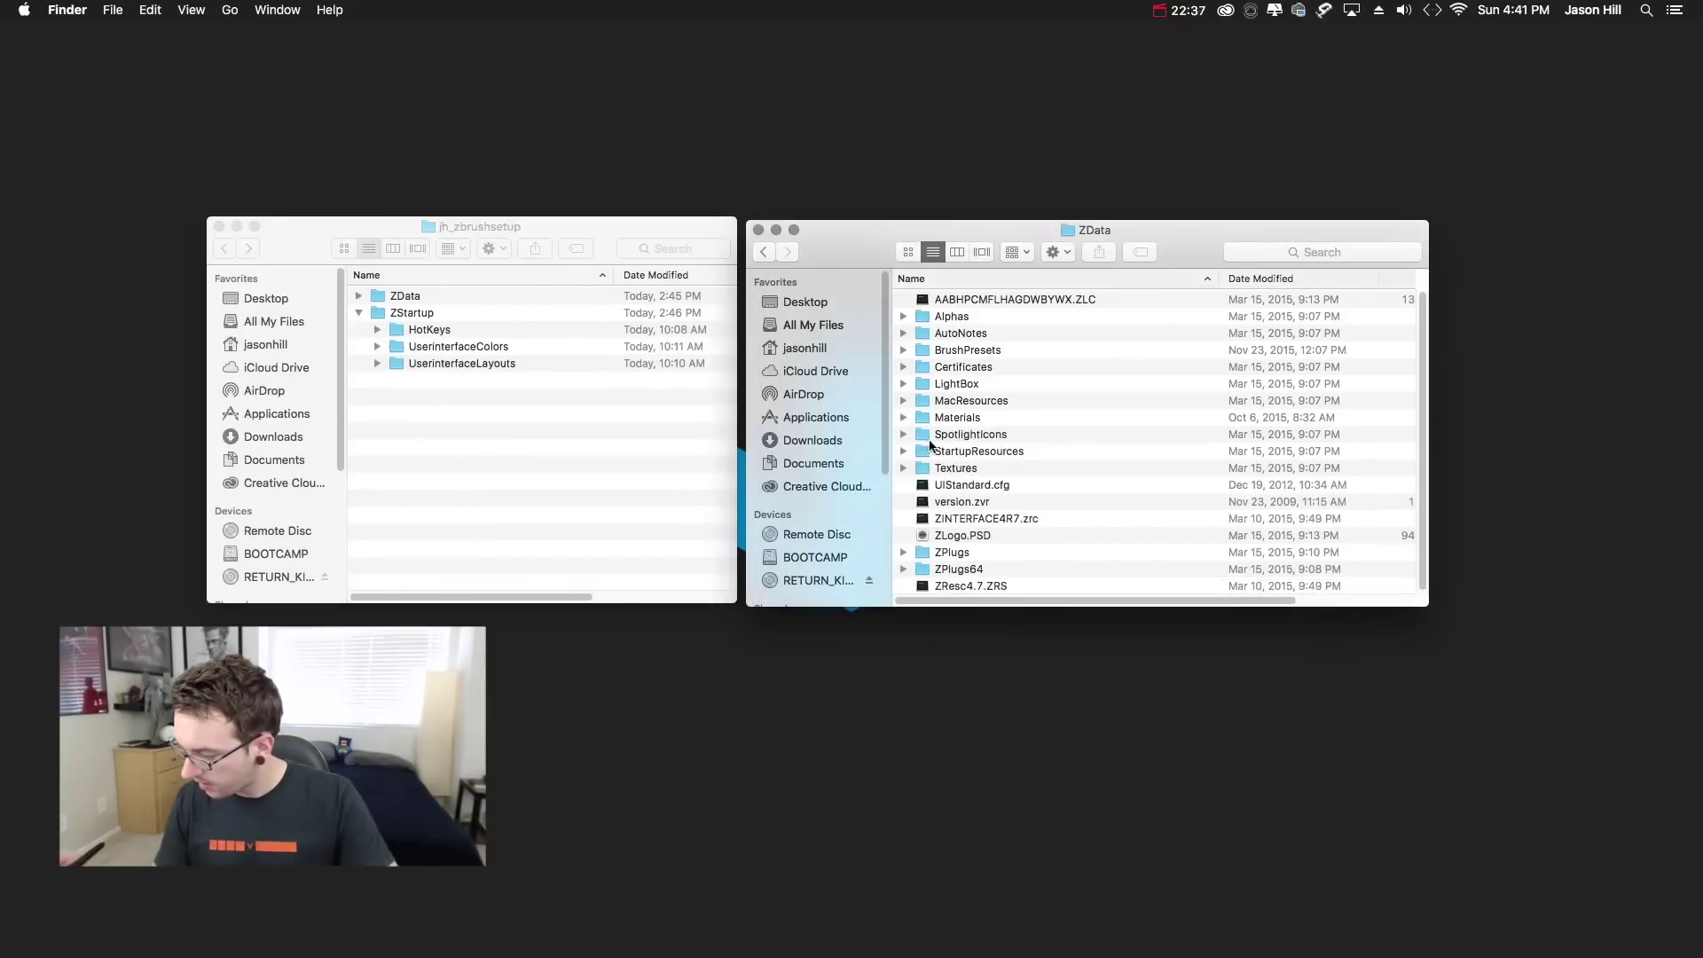
left_click(763, 251)
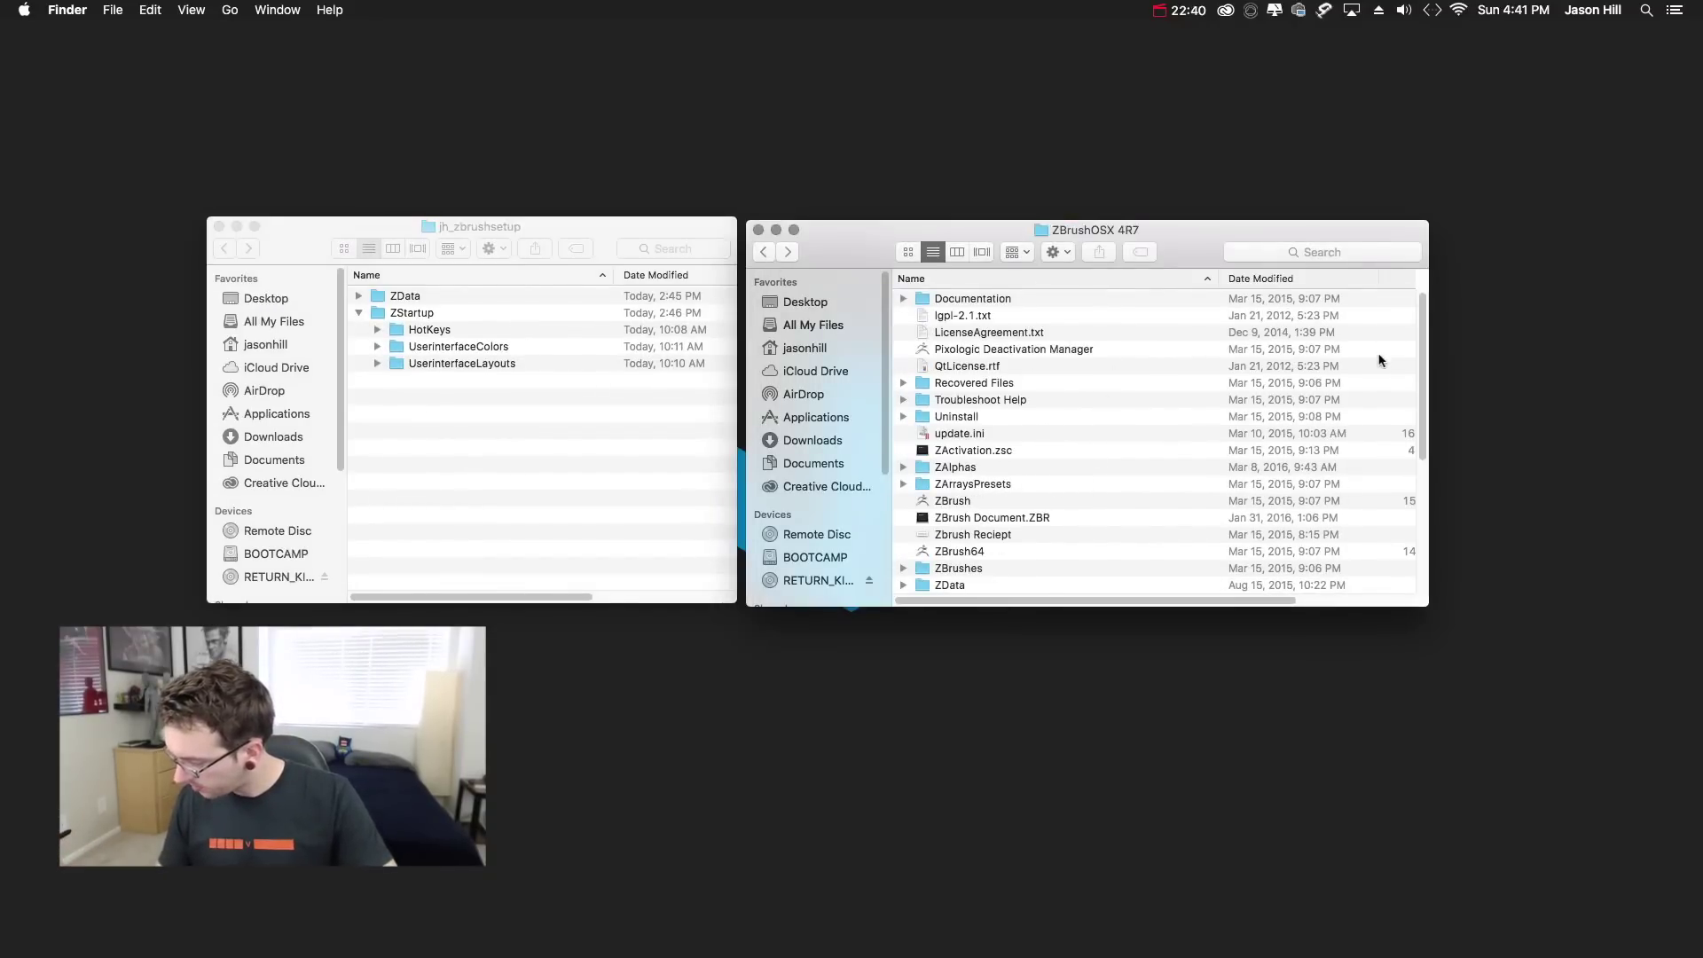
left_click_drag(1420, 372, 1419, 488)
left_click(904, 540)
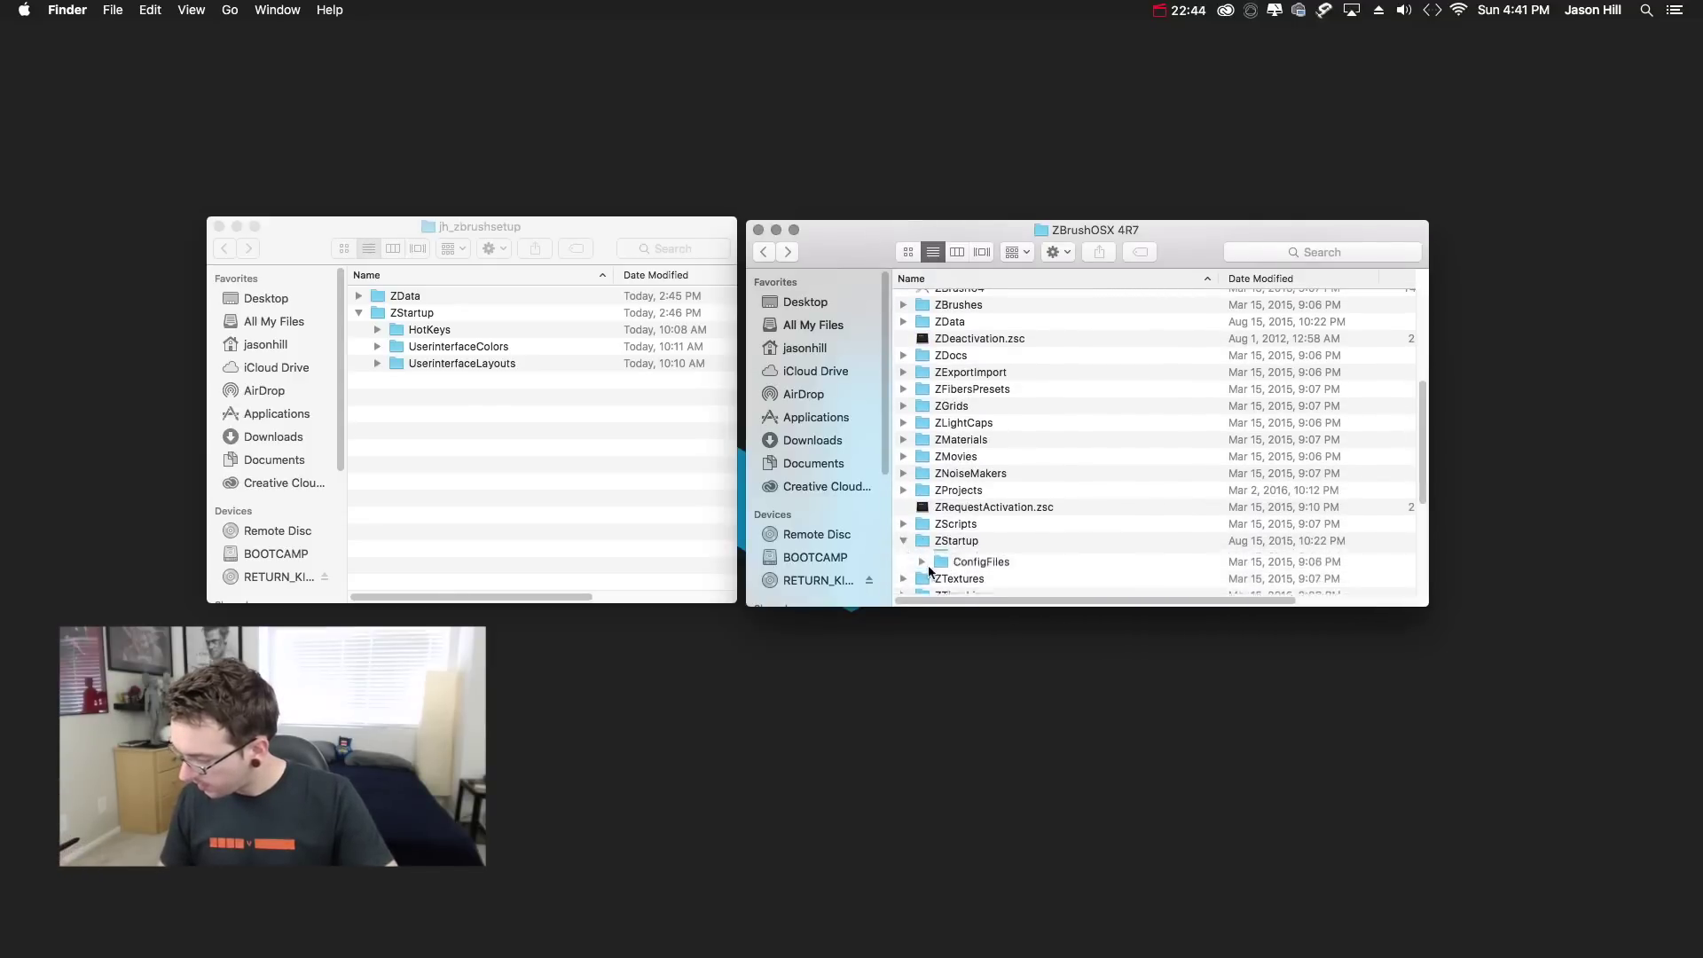
left_click_drag(1420, 439, 1420, 483)
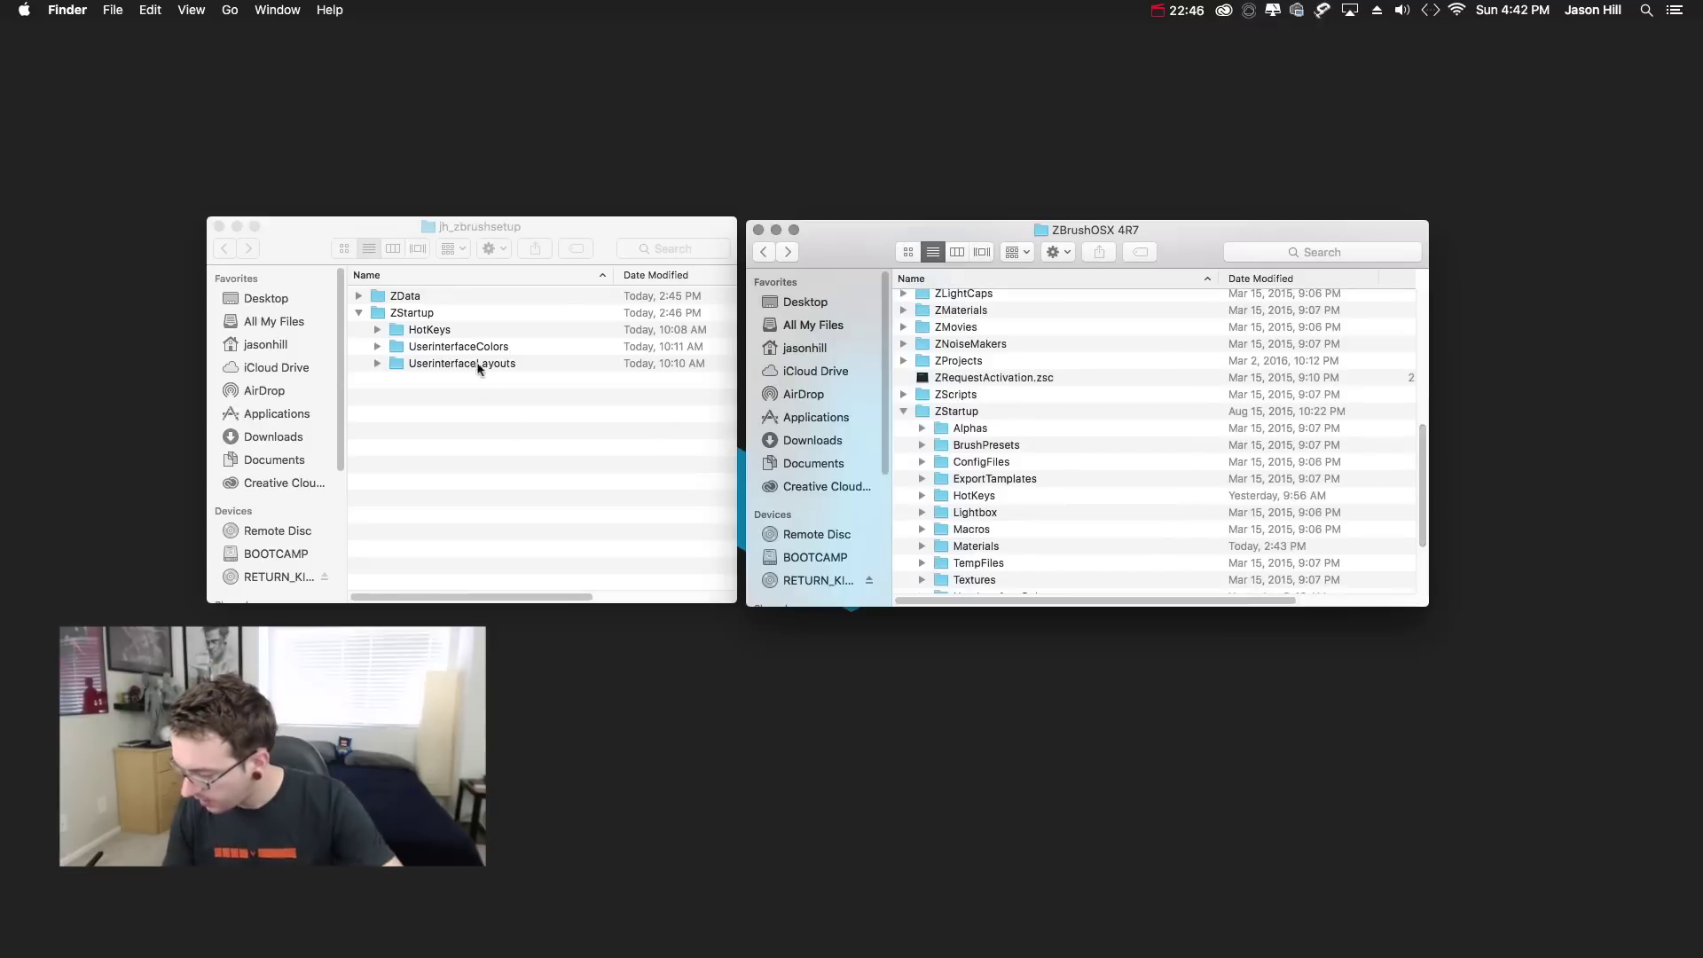
- Expand the HotKeys folder inside ZStartup in both ZBrushOSX 4R7 and jh_zbrushsetup
left_click(921, 496)
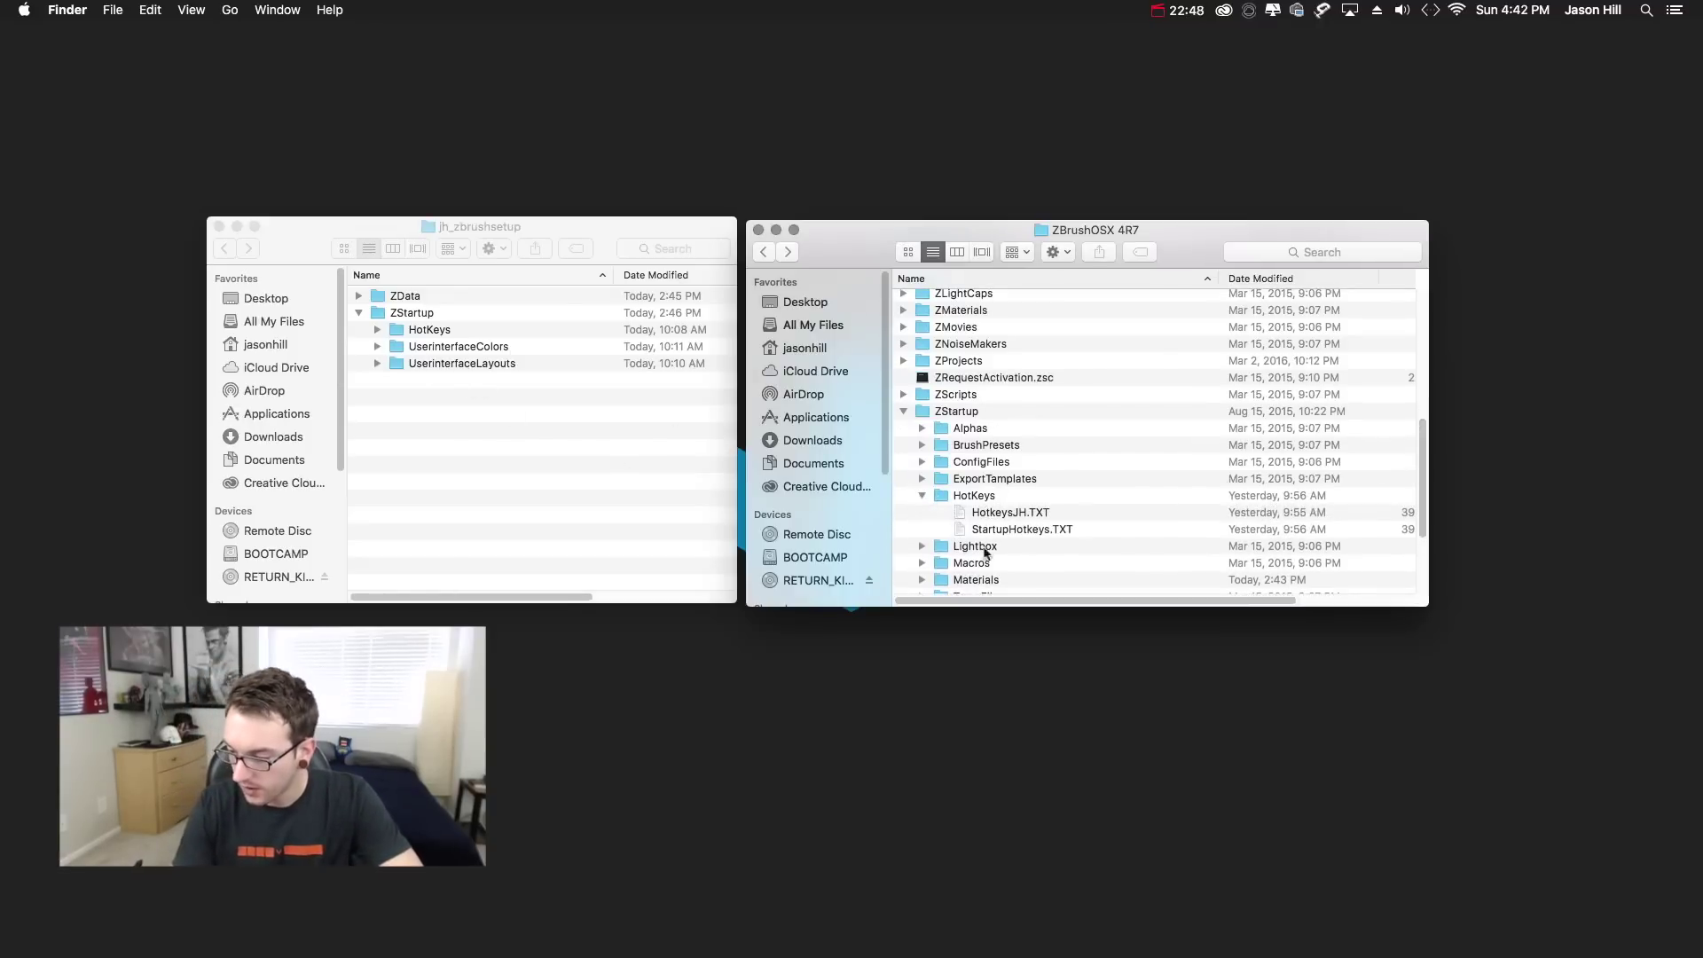
left_click(377, 329)
left_click_drag(434, 362, 456, 368)
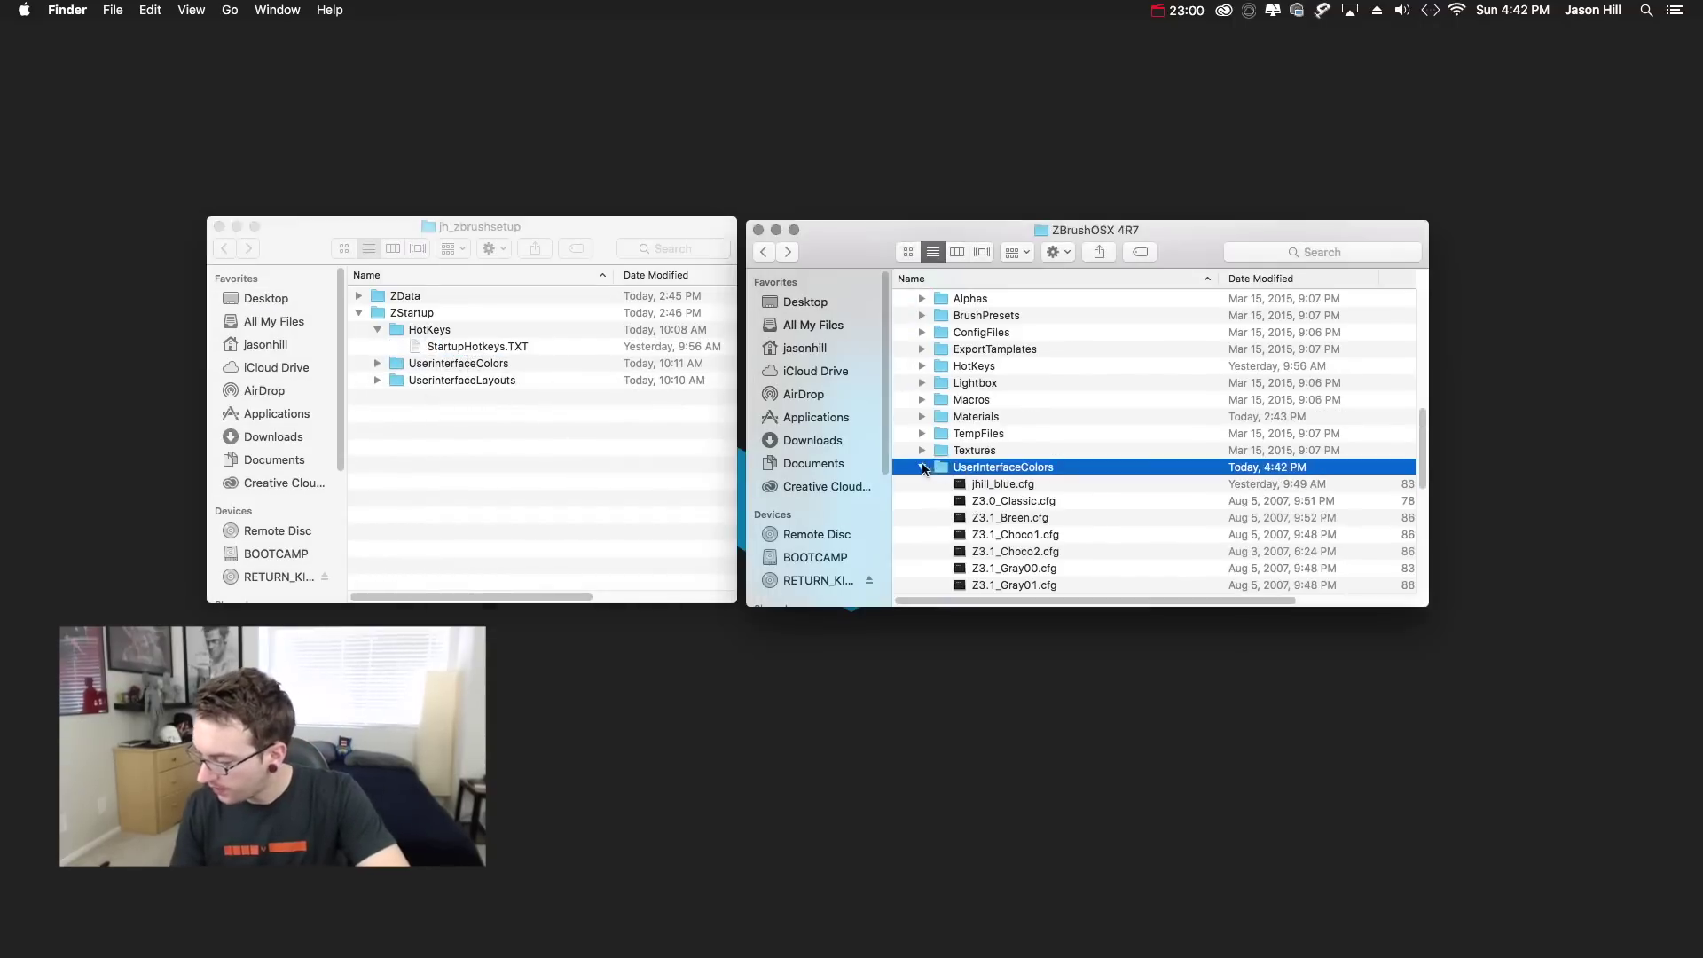
- Expand the UserInterfaceColors folder in both ZStartup folders and select jhill_blue.cfg in the ZBrushOSX 4R7 one
left_click(923, 467)
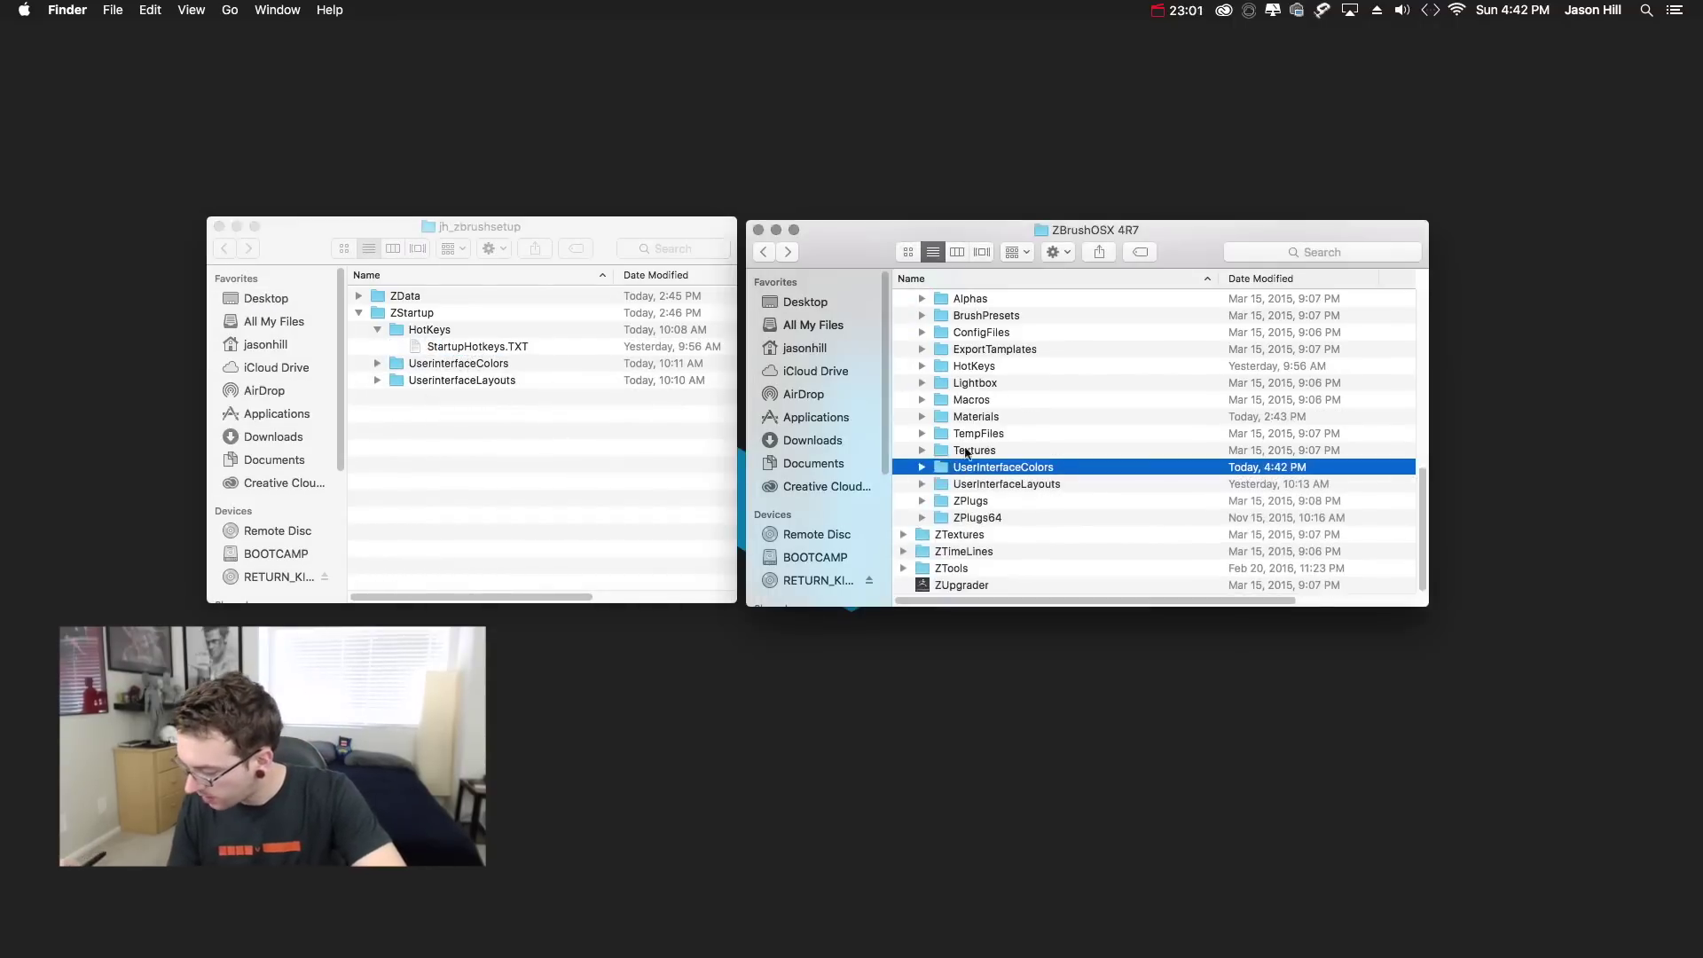
left_click(922, 467)
left_click(1025, 489)
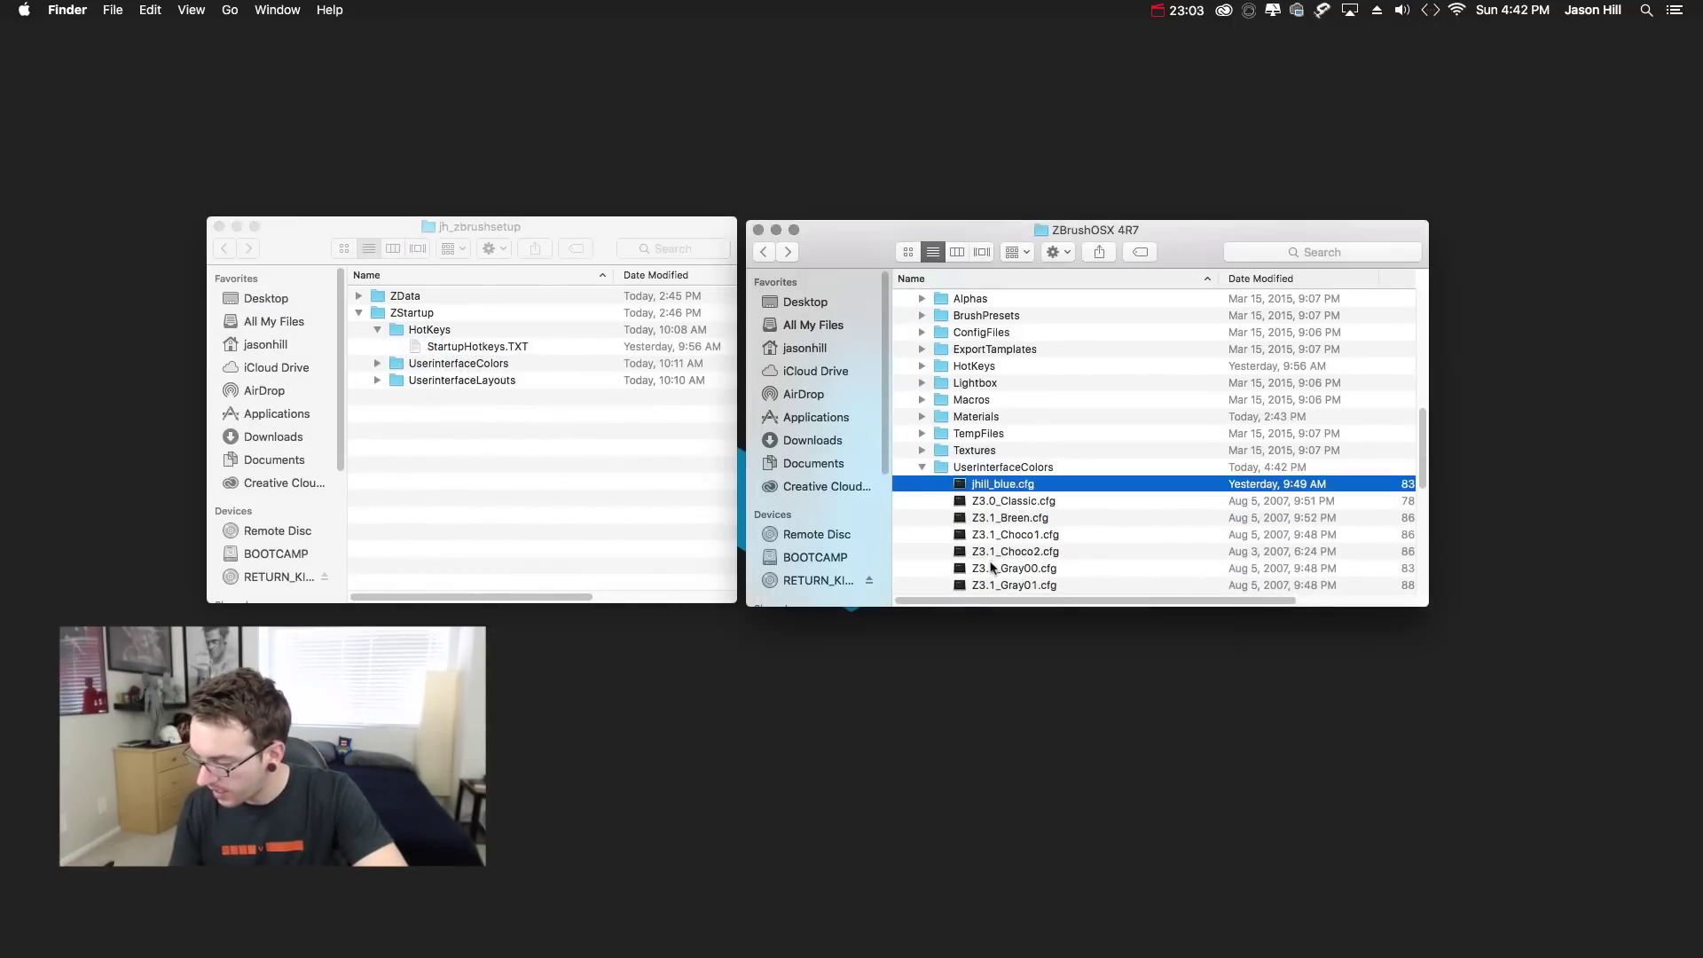
left_click(377, 363)
- Select jhill_cintiq22hd.cfg in the setup's UserinterfaceLayouts folder and expand the matching UserInterfaceLayouts folder in ZBrushOSX 4R7
left_click(377, 397)
left_click(486, 415)
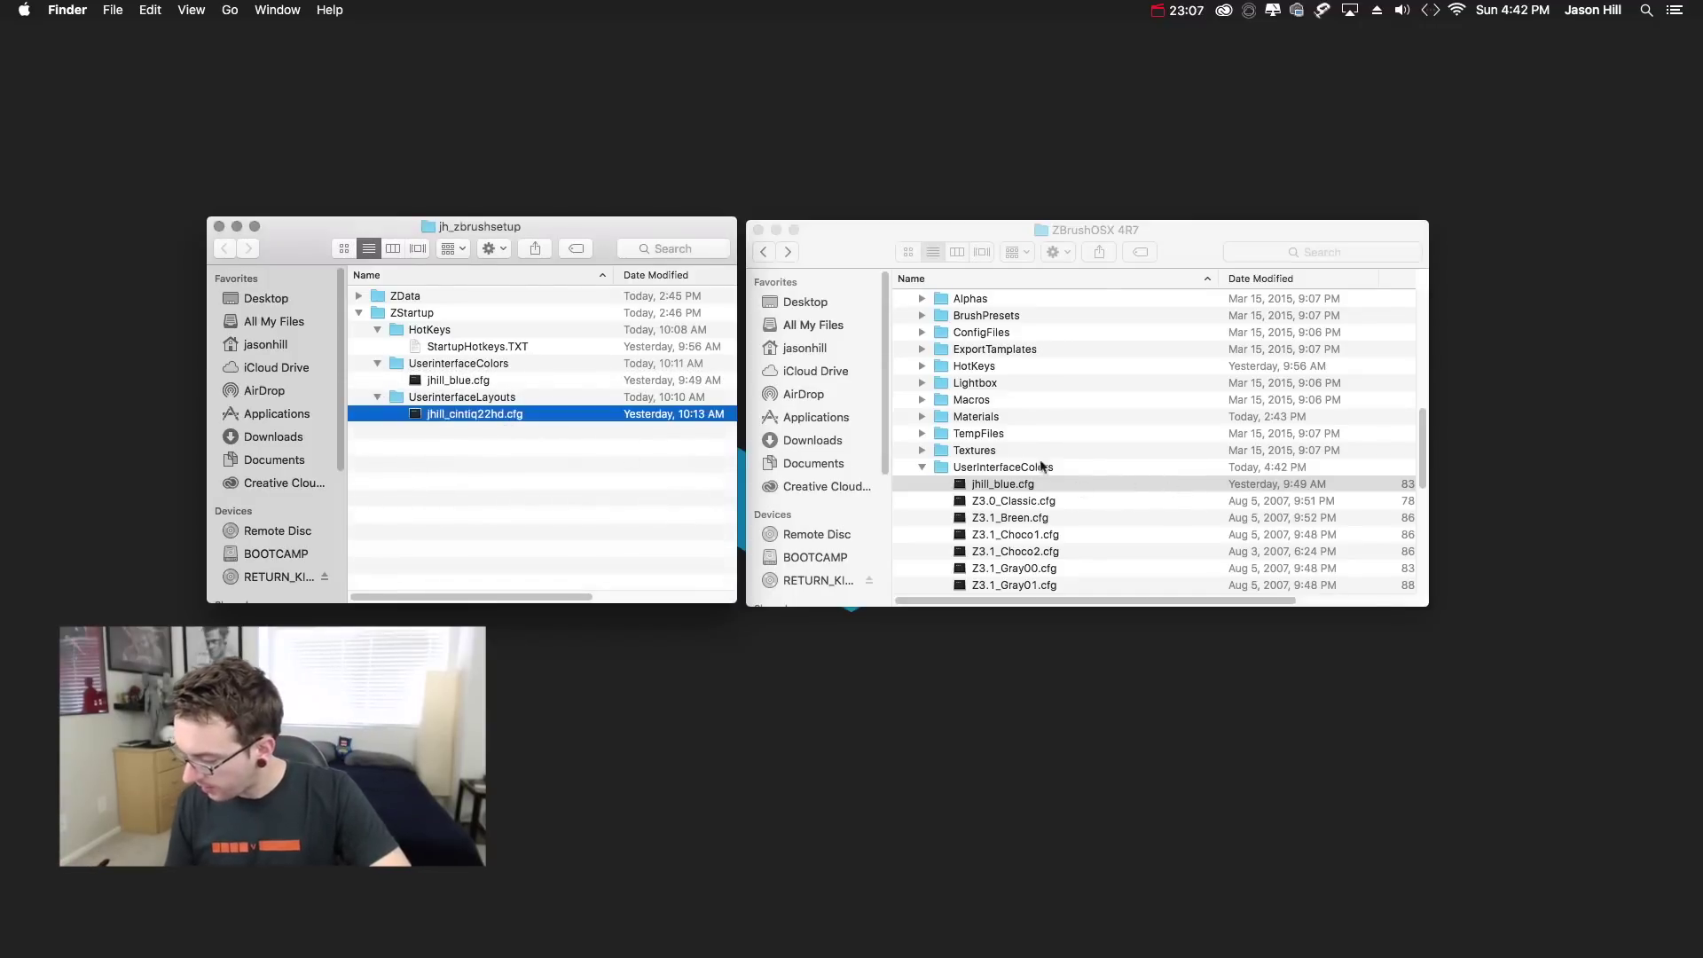
left_click(922, 467)
left_click(922, 484)
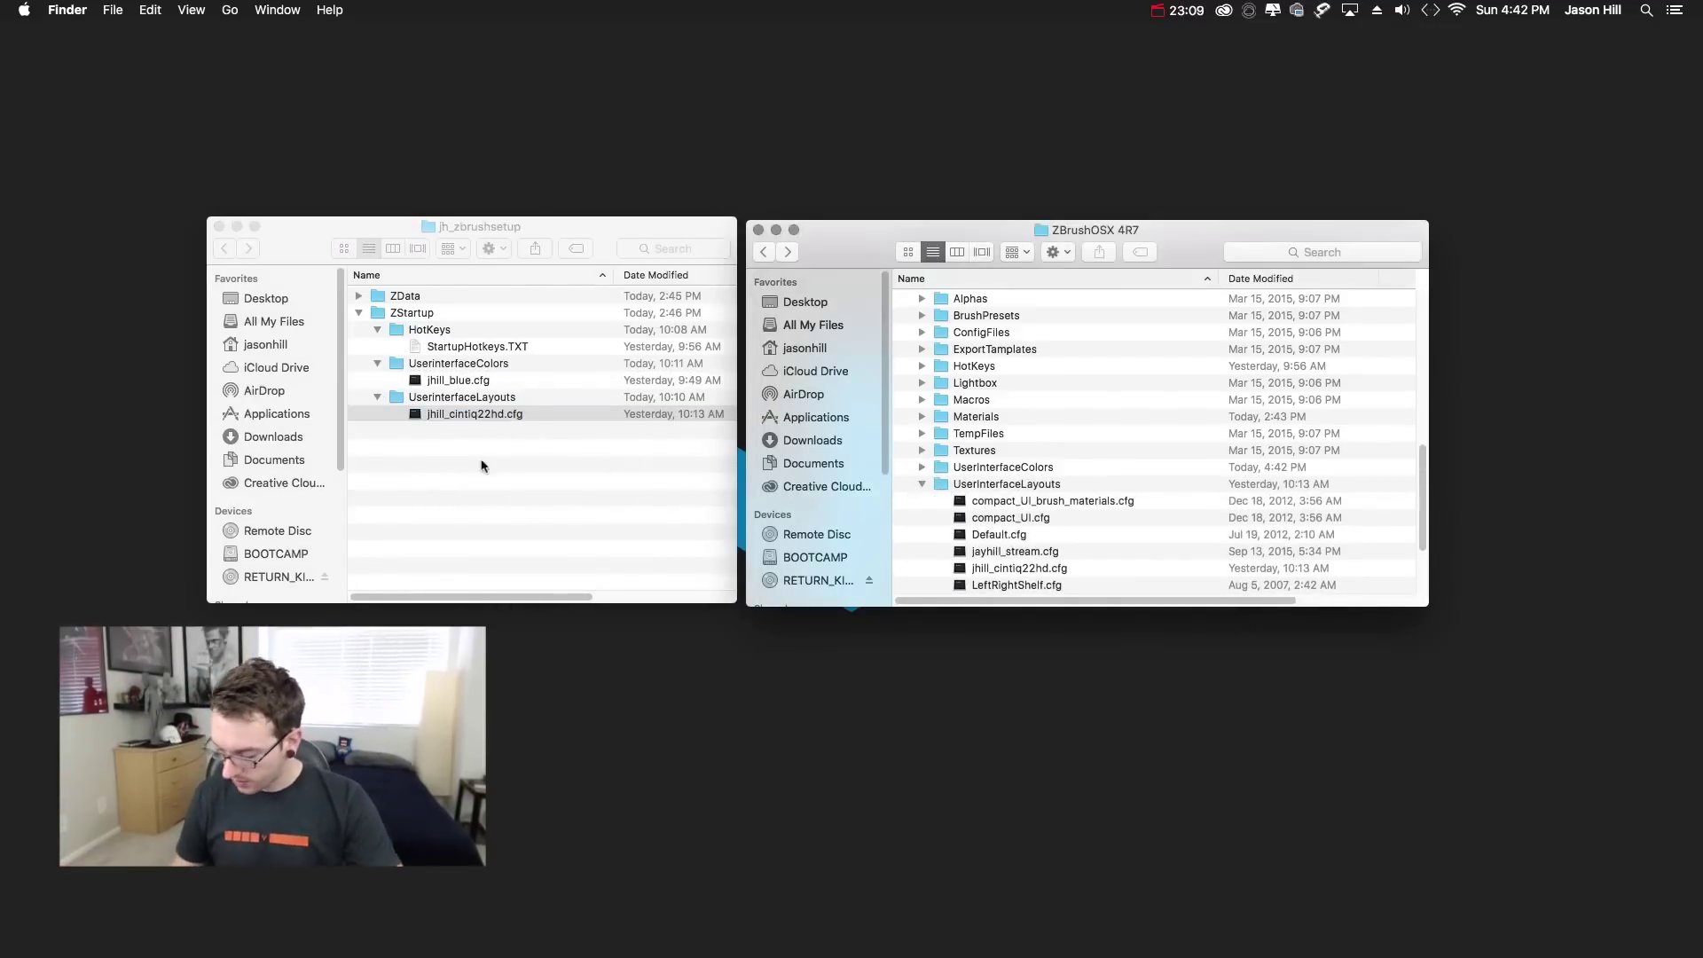
- Launch ZBrush64
left_click(736, 938)
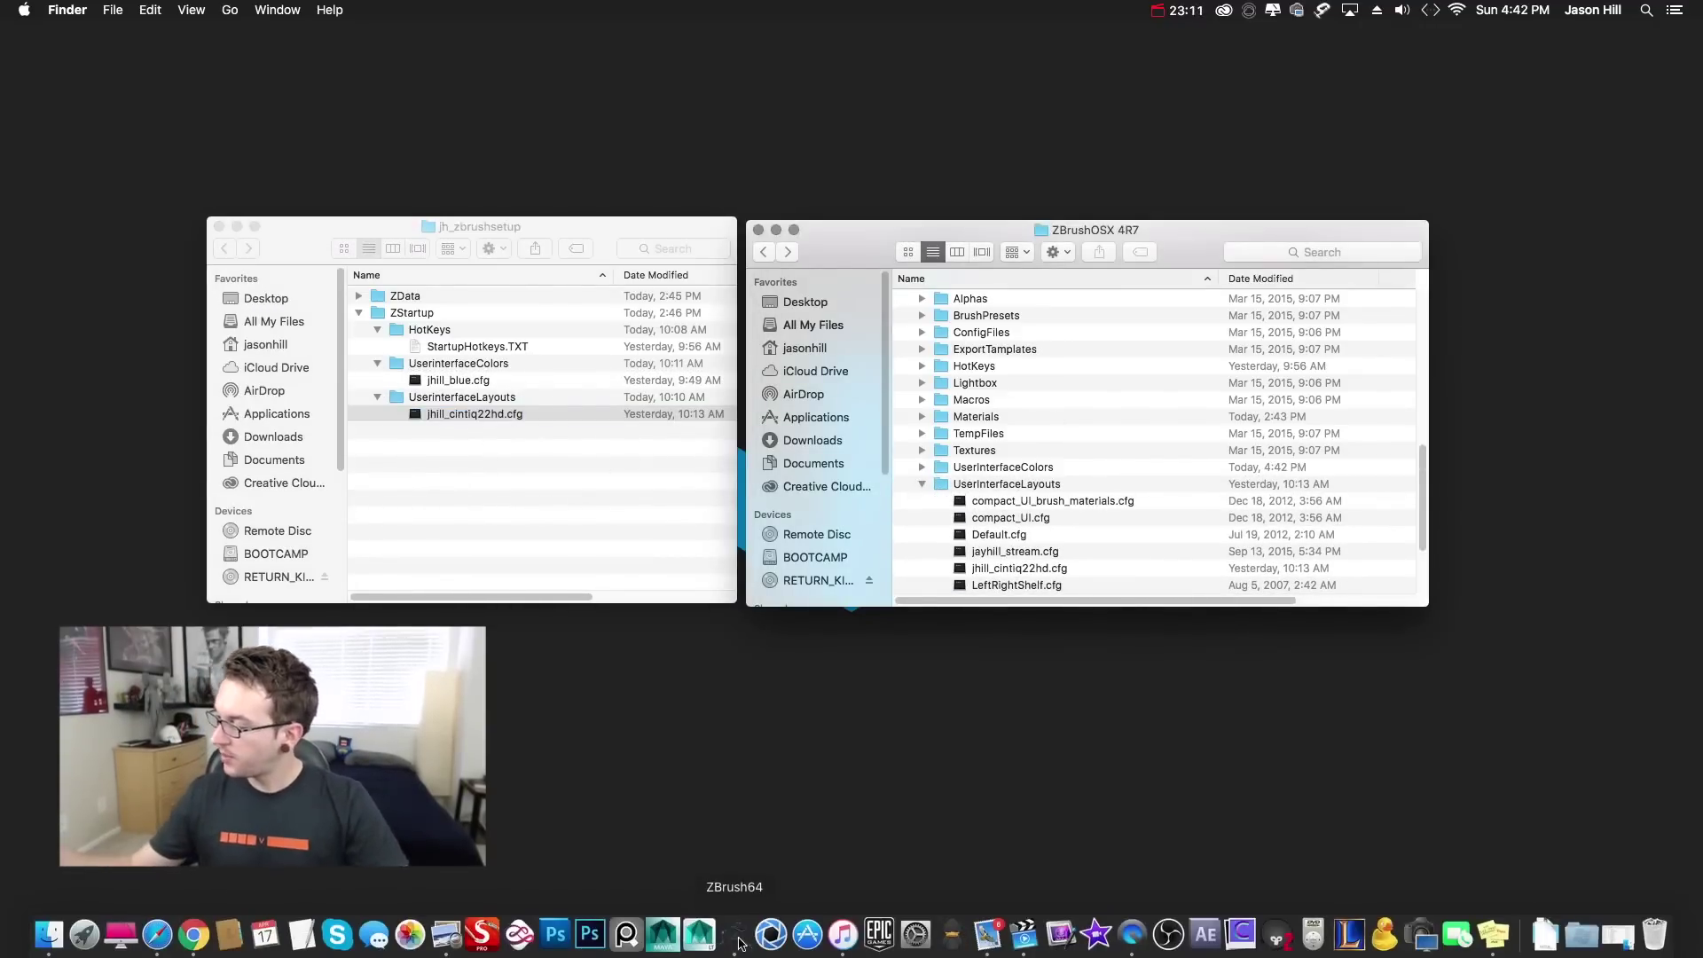